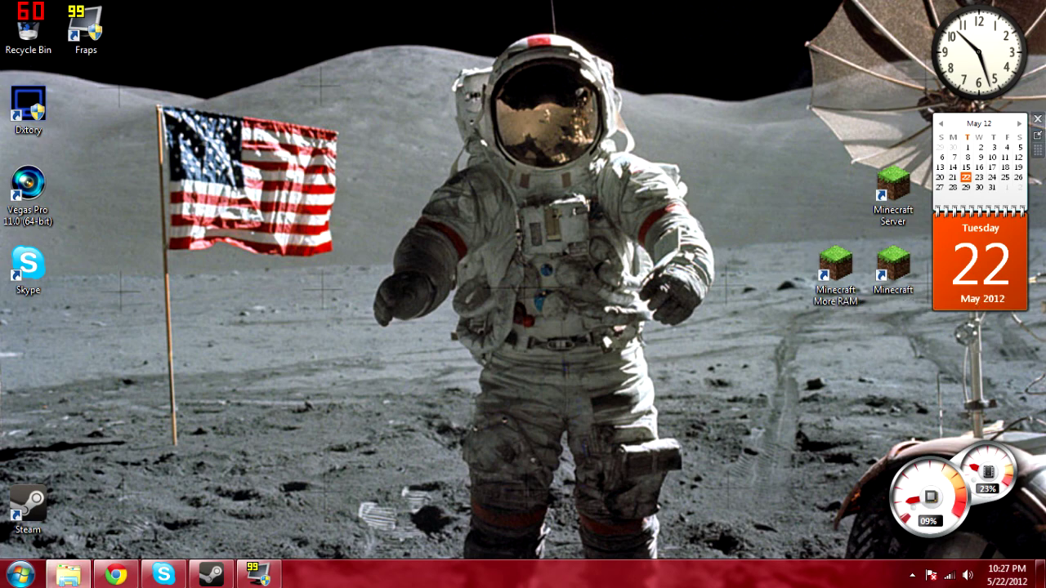
- Browse to the Minecraft folder under Program Files (x86) on drive C and select the Minecraft application
{"action": "left_click_drag", "start_coordinate": [1044, 102], "coordinate": [490, 69]}
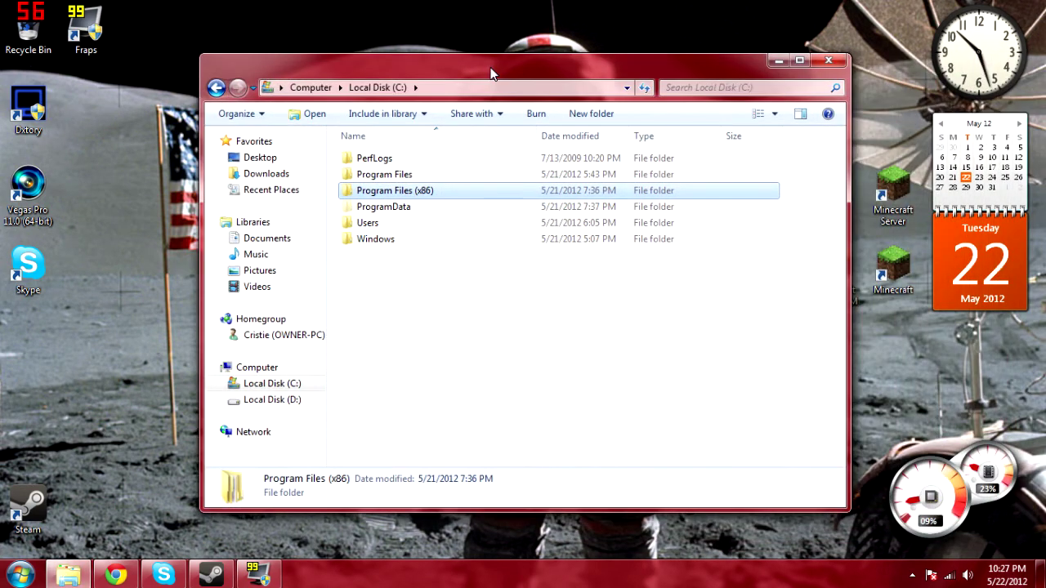
{"action": "double_click", "coordinate": [441, 191]}
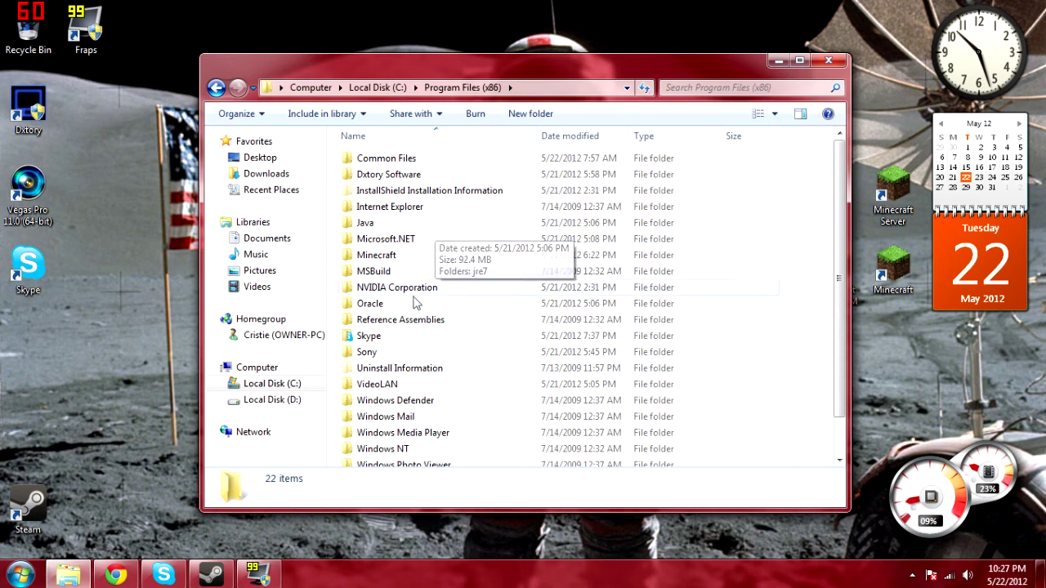
{"action": "left_click", "coordinate": [390, 87]}
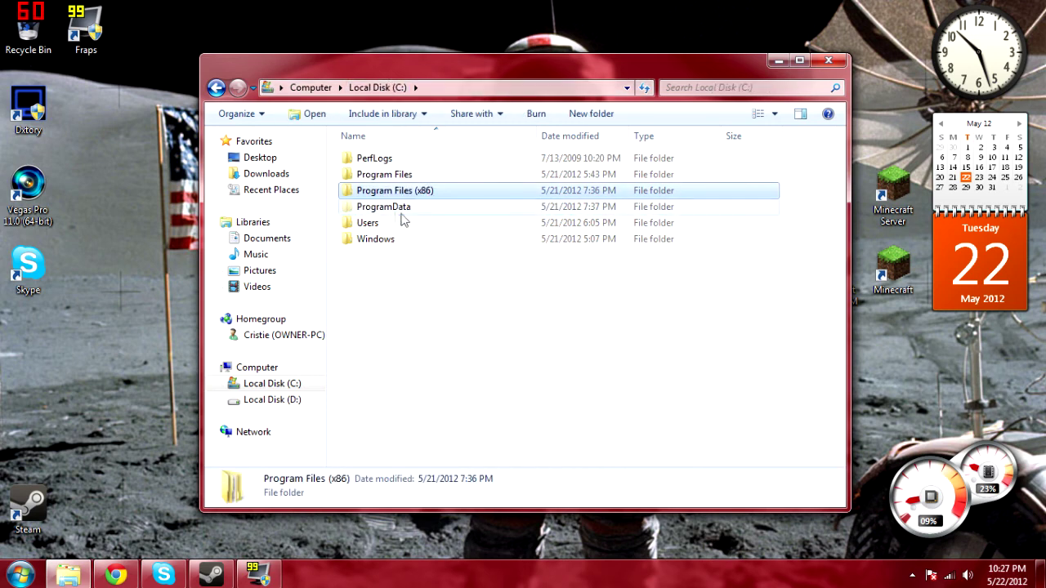
{"action": "double_click", "coordinate": [416, 190]}
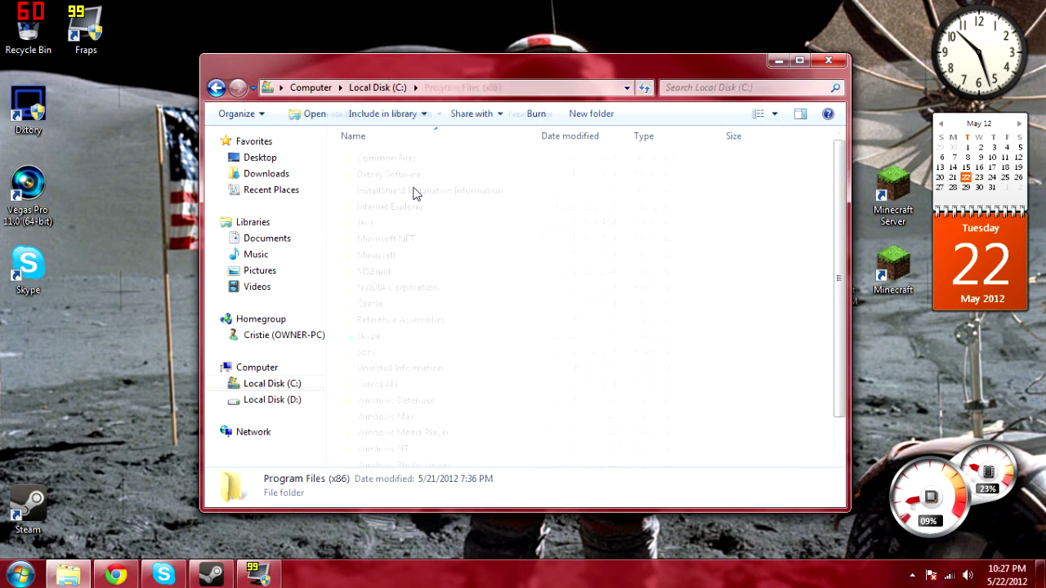
{"action": "double_click", "coordinate": [409, 257]}
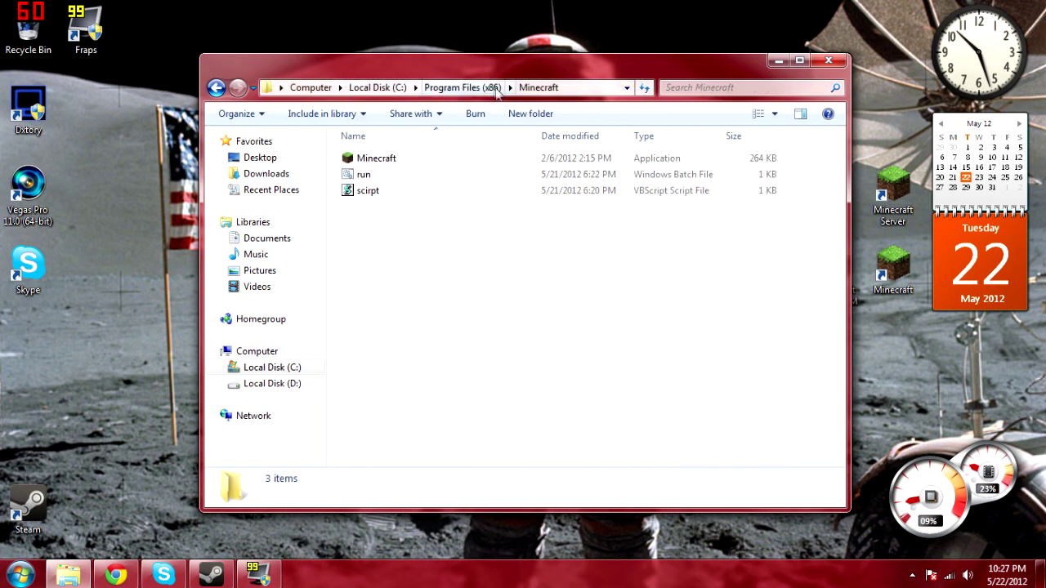
{"action": "left_click", "coordinate": [389, 160]}
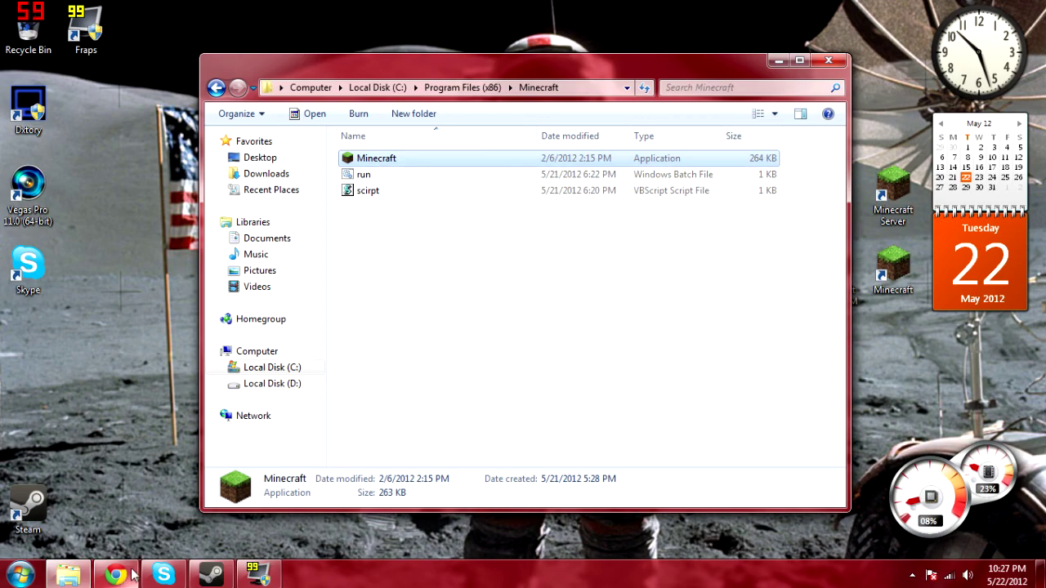
- Move the folder window aside, create a text document on the desktop and open it
{"action": "left_click_drag", "start_coordinate": [467, 62], "coordinate": [316, 329]}
{"action": "right_click", "coordinate": [350, 206]}
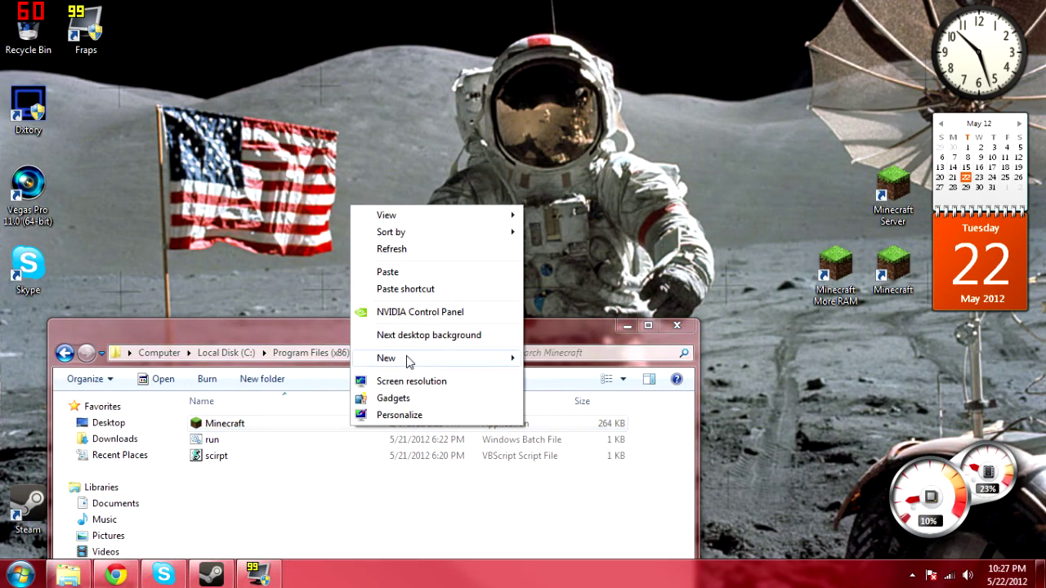
{"action": "mouse_move", "coordinate": [409, 362]}
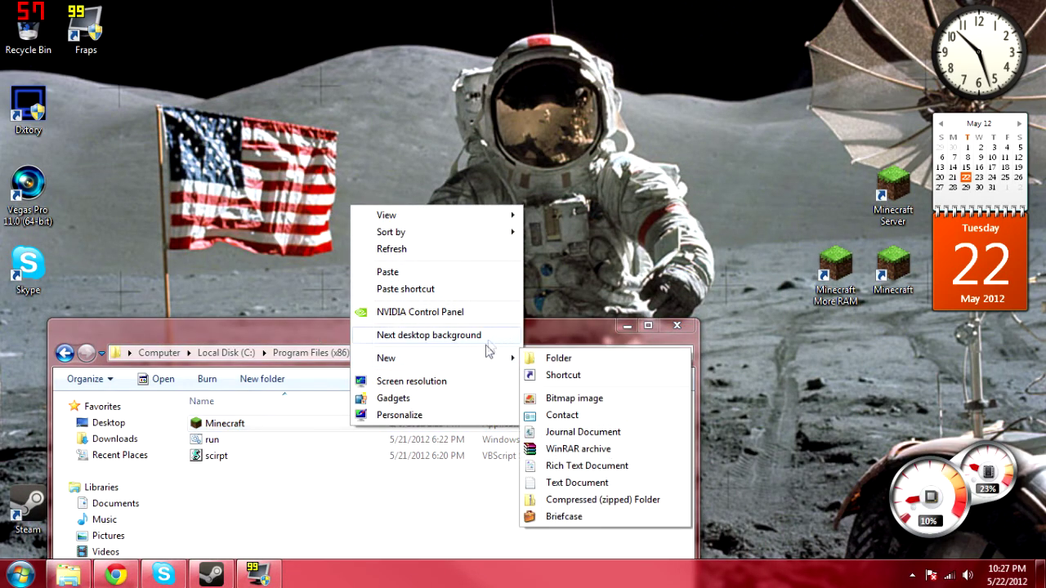
{"action": "left_click", "coordinate": [574, 487]}
{"action": "key", "text": "Return"}
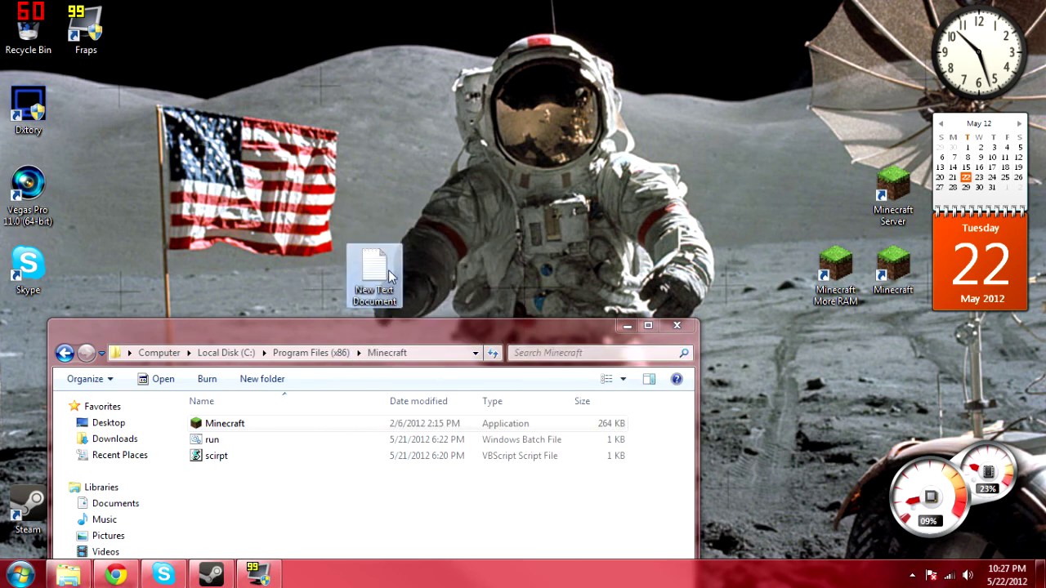
{"action": "double_click", "coordinate": [390, 278]}
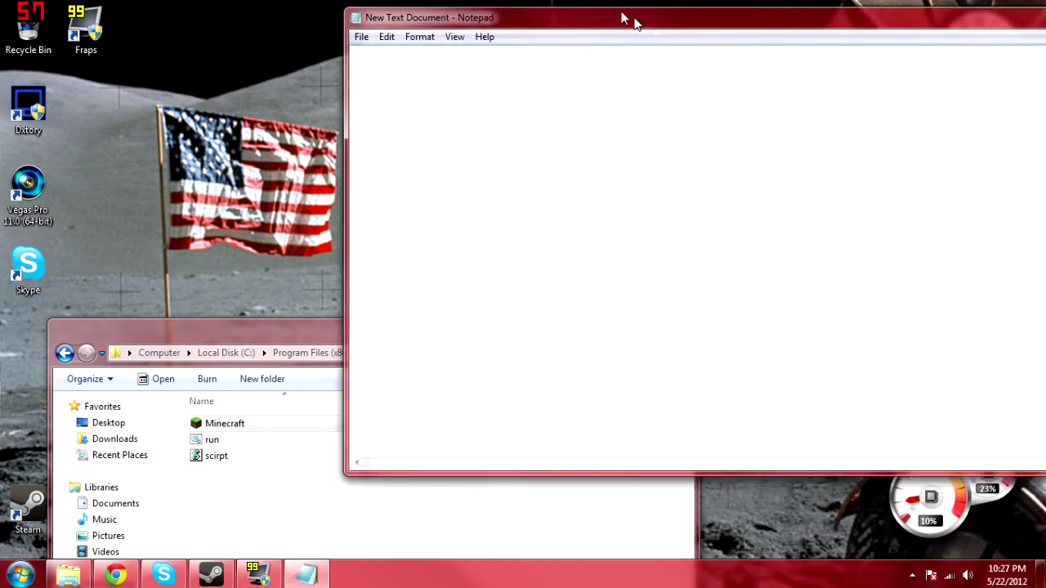
- Shift the blank document aside and open the Minecraft folder's run batch file for editing
{"action": "left_click_drag", "start_coordinate": [620, 16], "coordinate": [675, 73]}
{"action": "right_click", "coordinate": [219, 439]}
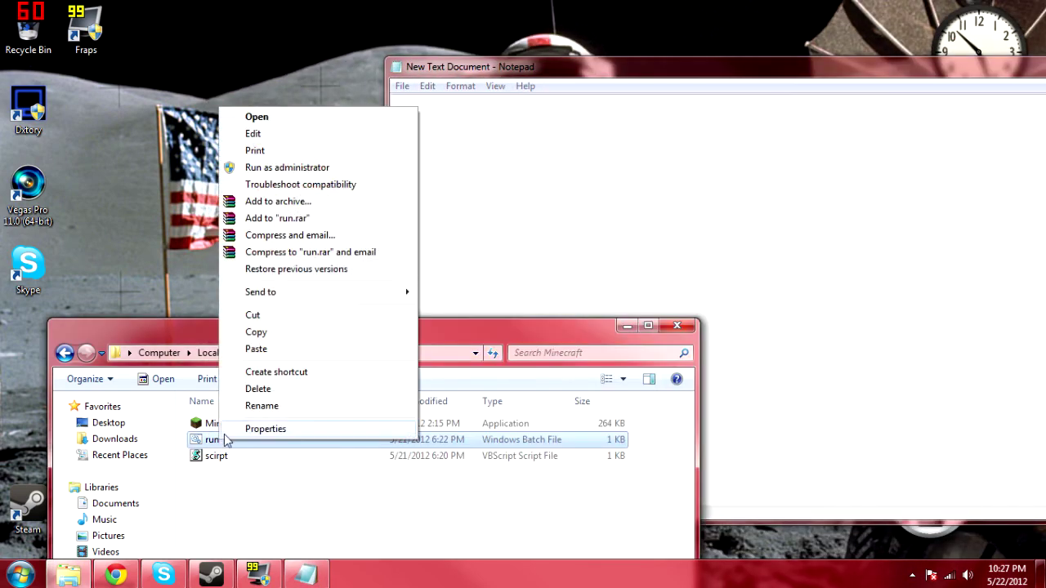
{"action": "left_click", "coordinate": [252, 135]}
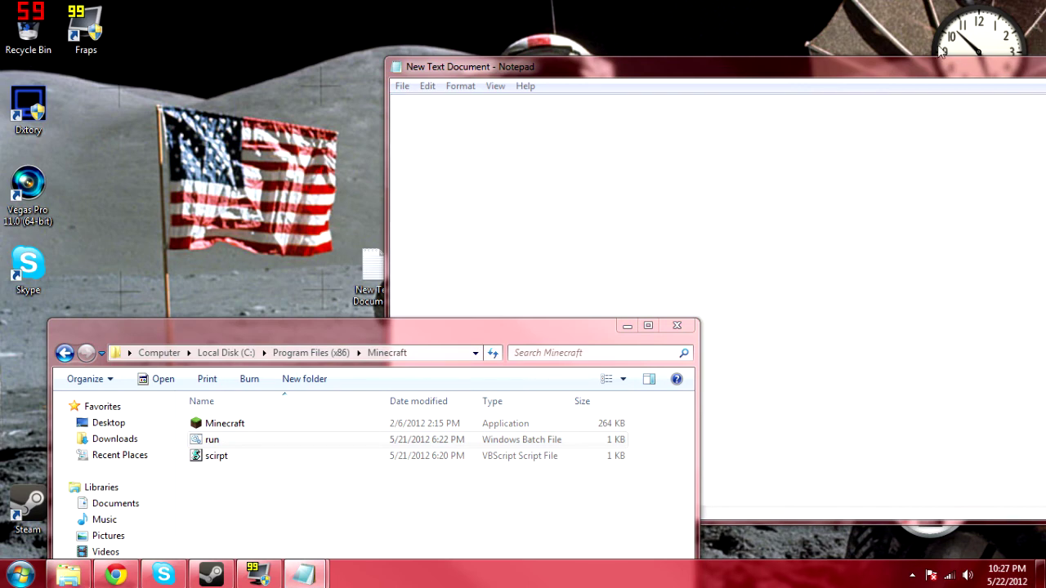
- Bring the blank document fully into view and start its command line with javaw -Xmx1024m
{"action": "left_click_drag", "start_coordinate": [898, 71], "coordinate": [549, 60]}
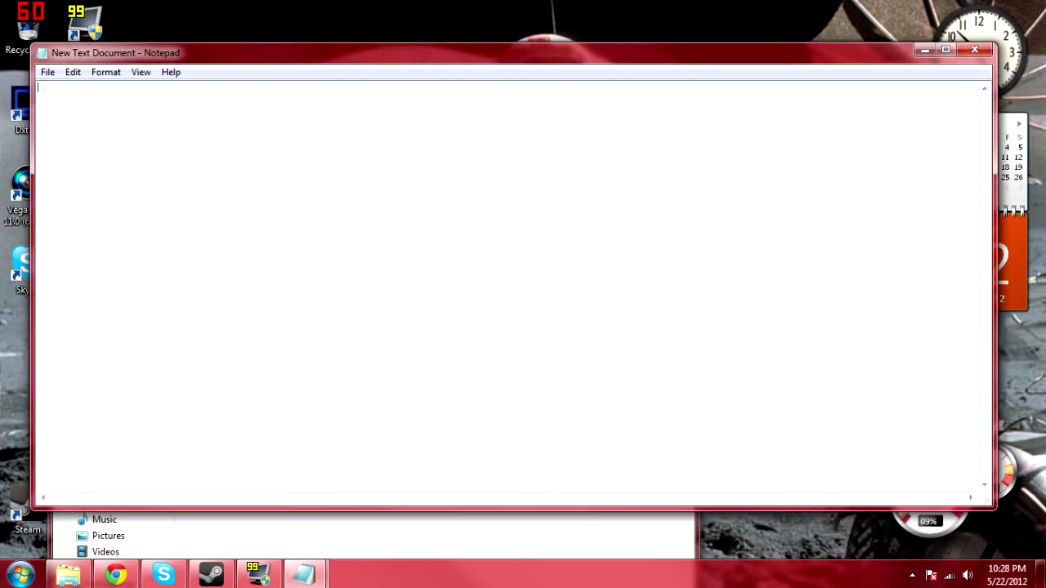
{"action": "type", "text": "javaw -x"}
{"action": "key", "text": "BackSpace"}
{"action": "type", "text": "Xmx"}
{"action": "type", "text": "10"}
{"action": "type", "text": "24m"}
- Change the -Xmx value to 8g and continue the command with -Xmx4g -jar
{"action": "key", "text": "BackSpace"}
{"action": "key", "text": "BackSpace"}
{"action": "key", "text": "BackSpace"}
{"action": "key", "text": "BackSpace"}
{"action": "key", "text": "BackSpace"}
{"action": "type", "text": "1g"}
{"action": "key", "text": "BackSpace"}
{"action": "key", "text": "BackSpace"}
{"action": "type", "text": "2"}
{"action": "key", "text": "BackSpace"}
{"action": "type", "text": "2"}
{"action": "key", "text": "BackSpace"}
{"action": "type", "text": "2"}
{"action": "key", "text": "BackSpace"}
{"action": "type", "text": "8g -Xm"}
{"action": "type", "text": "x4g -jar"}
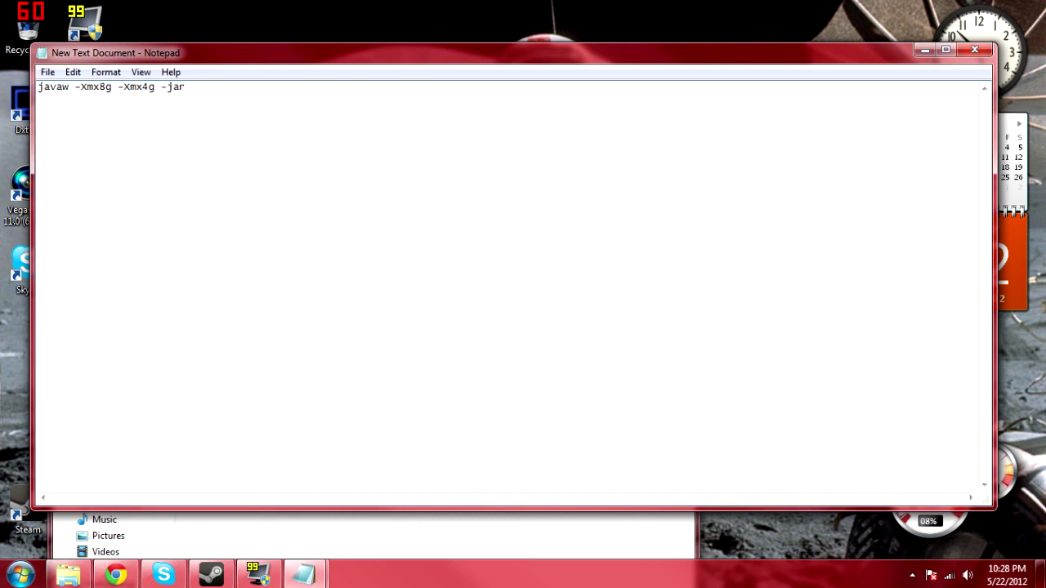
{"action": "type", "text": " \"C:\\Progr"}
- Complete the command with the quoted path "C:\Program Files (x86)\Minecraft\Minecraft.exe"
{"action": "key", "text": "BackSpace"}
{"action": "key", "text": "BackSpace"}
{"action": "key", "text": "BackSpace"}
{"action": "key", "text": "BackSpace"}
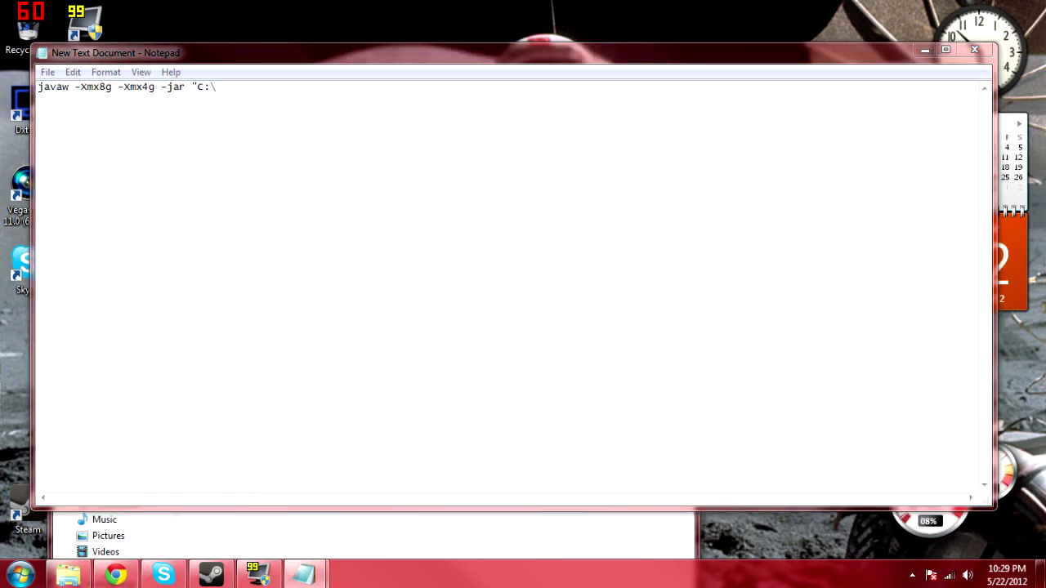
{"action": "left_click_drag", "start_coordinate": [217, 87], "coordinate": [197, 87]}
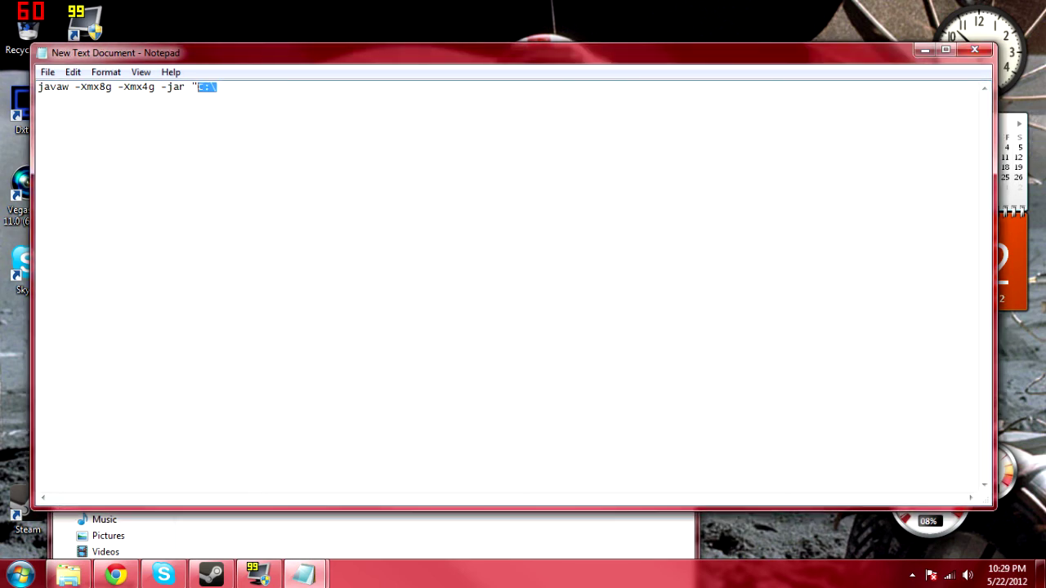
{"action": "type", "text": "C:\\Program Files (x86)\\Minecraft\\Minecraft.exe\""}
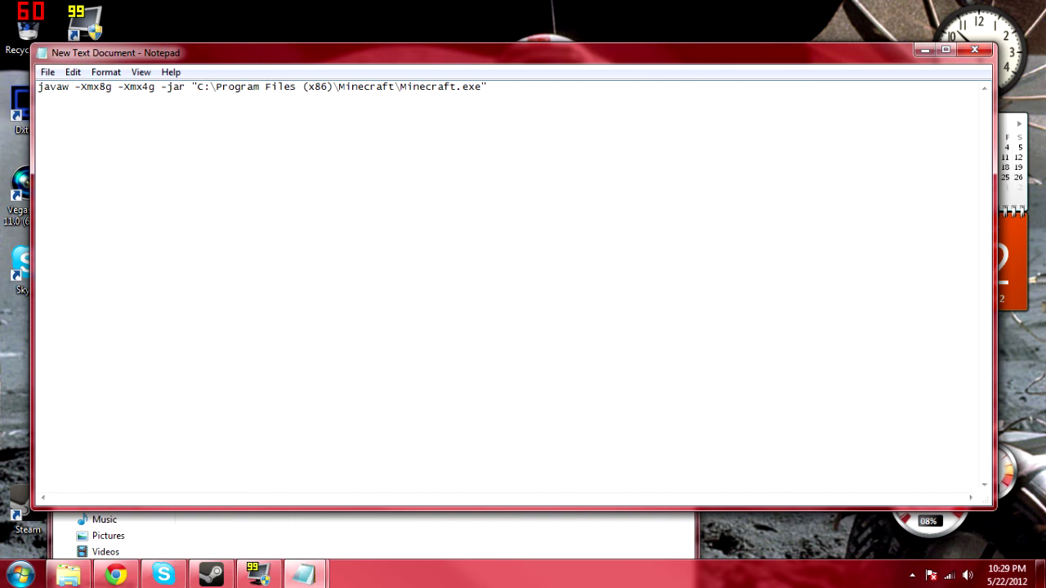
- Save the document to the desktop as run.bat with the All Files type, and close it
{"action": "left_click", "coordinate": [48, 72]}
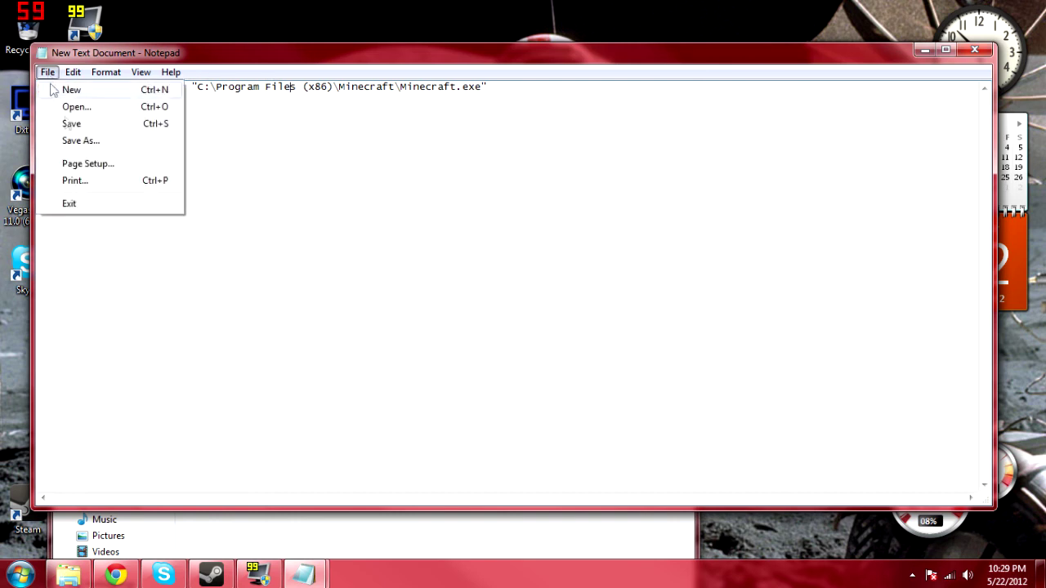
{"action": "left_click", "coordinate": [81, 140]}
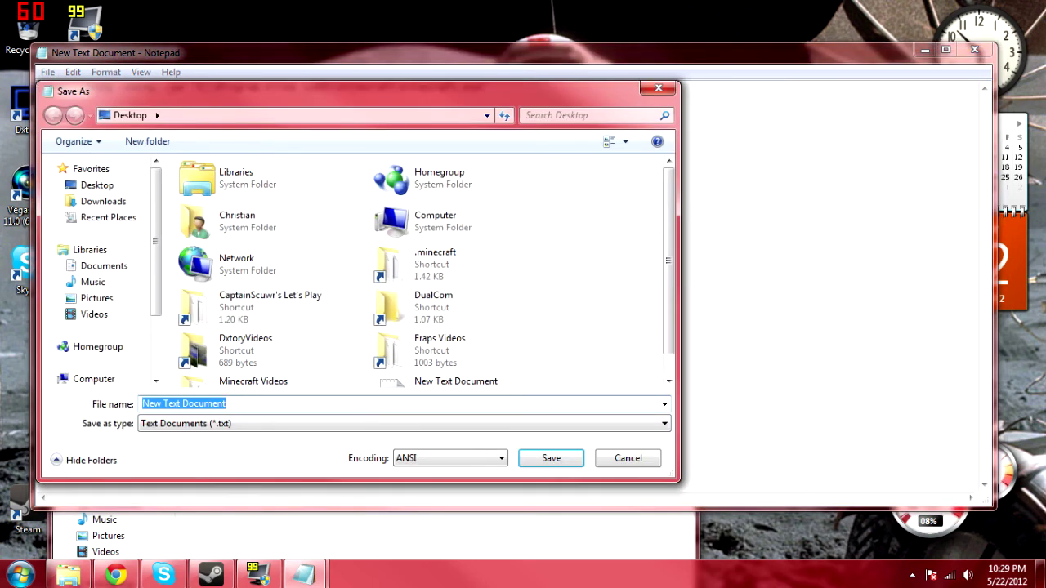
{"action": "type", "text": "run.bat"}
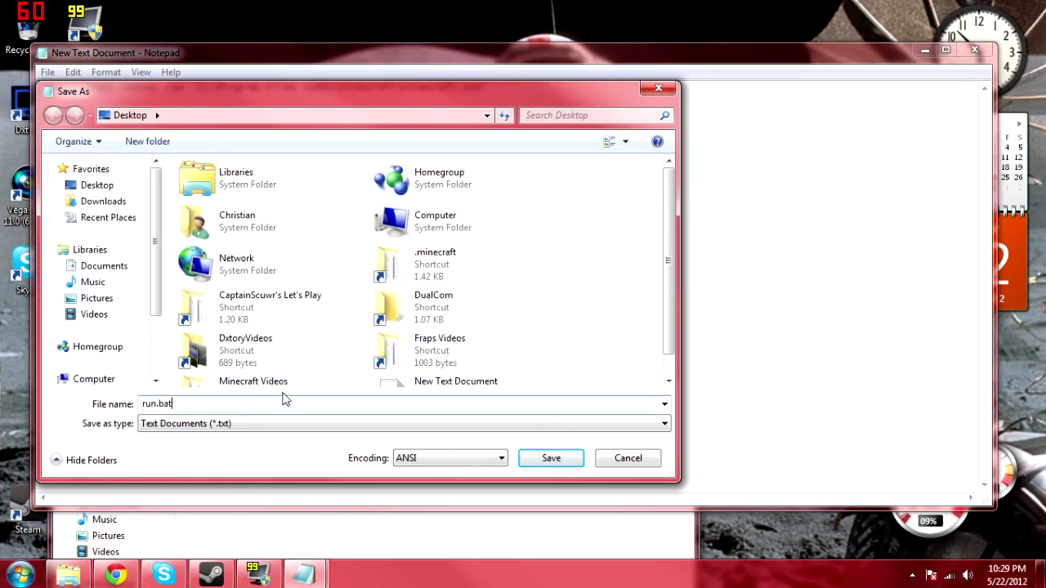
{"action": "left_click", "coordinate": [266, 423]}
{"action": "left_click", "coordinate": [216, 451]}
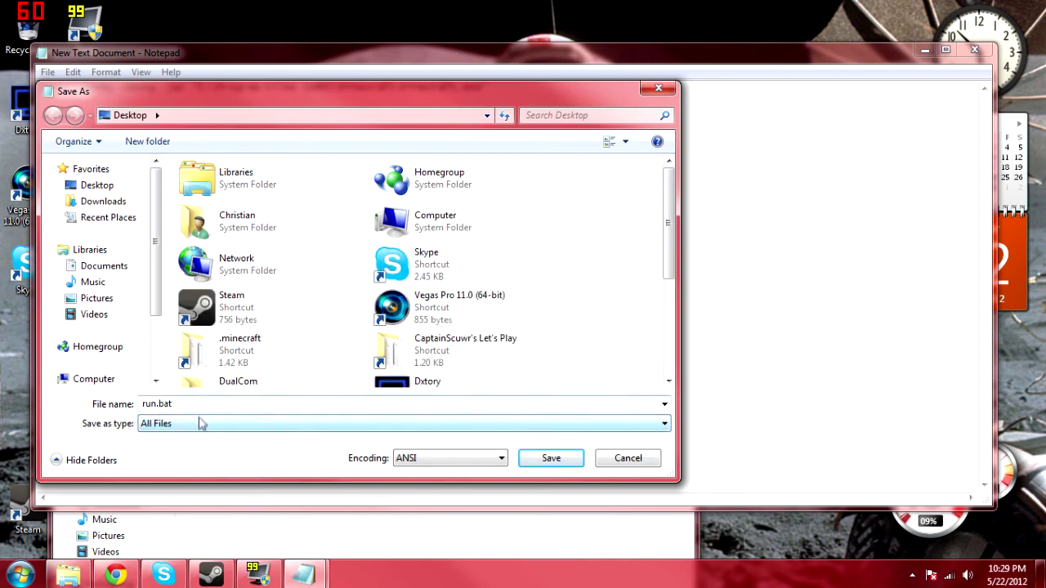
{"action": "left_click", "coordinate": [550, 458]}
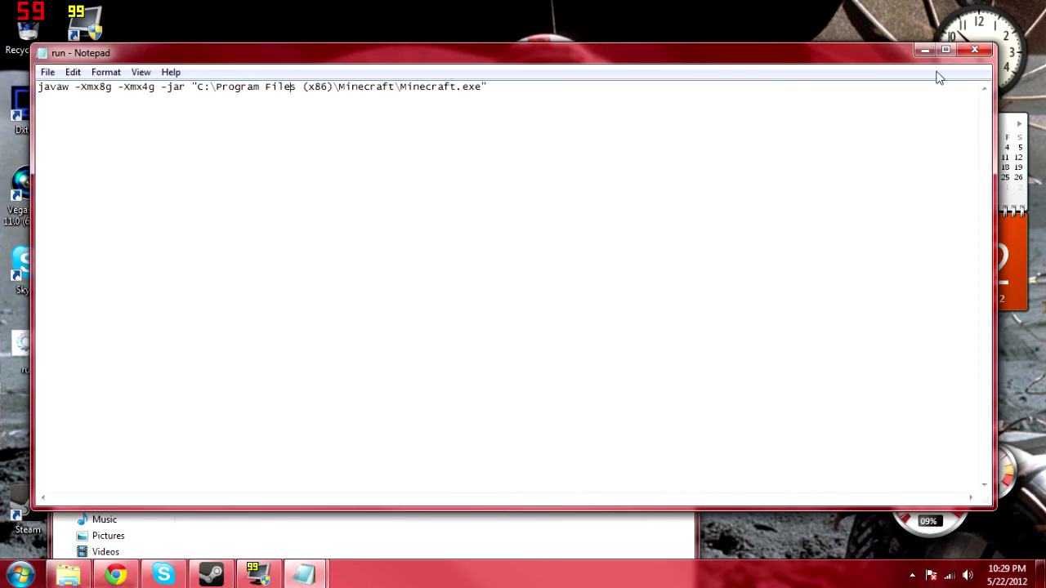
{"action": "left_click", "coordinate": [974, 50]}
- Move the run file to a free spot in the middle of the desktop and minimise the folder window
{"action": "left_click", "coordinate": [367, 282]}
{"action": "left_click_drag", "start_coordinate": [458, 209], "coordinate": [297, 313]}
{"action": "left_click_drag", "start_coordinate": [28, 346], "coordinate": [555, 168]}
{"action": "left_click", "coordinate": [626, 325]}
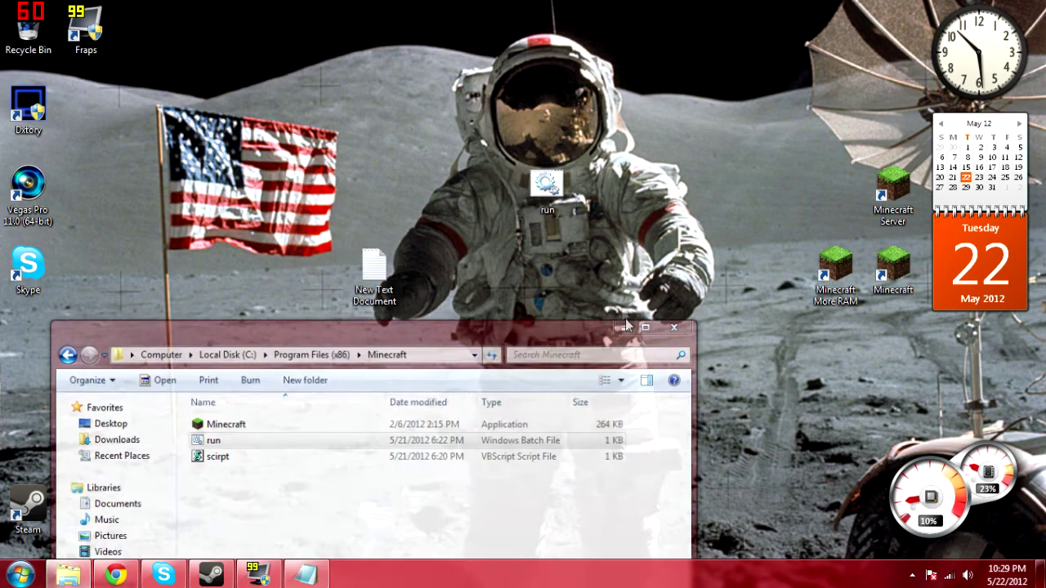
- Test the desktop run file and the Minecraft folder's scirpt file, closing the launcher after each
{"action": "double_click", "coordinate": [547, 192]}
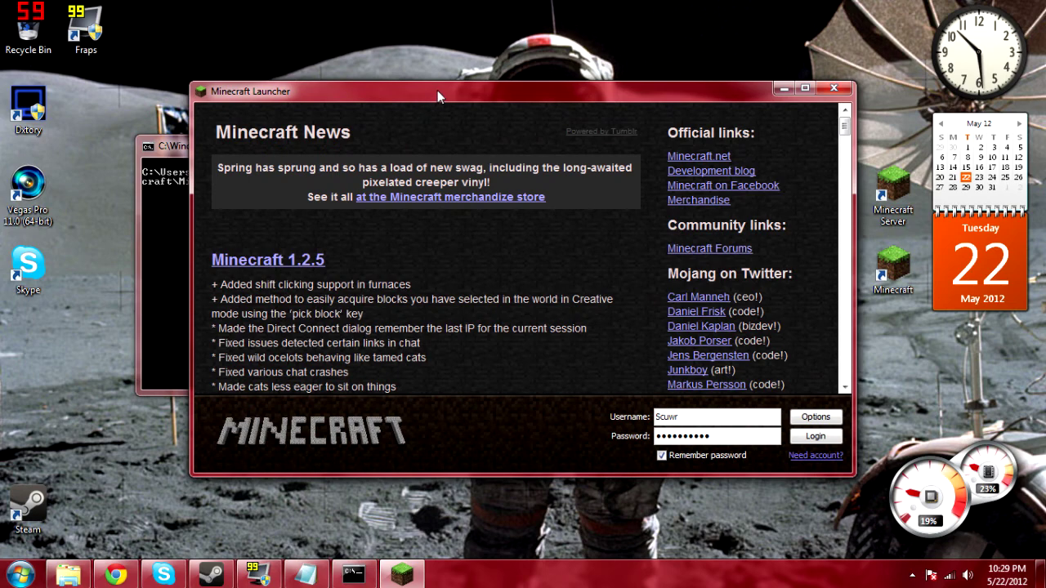
{"action": "left_click", "coordinate": [847, 92]}
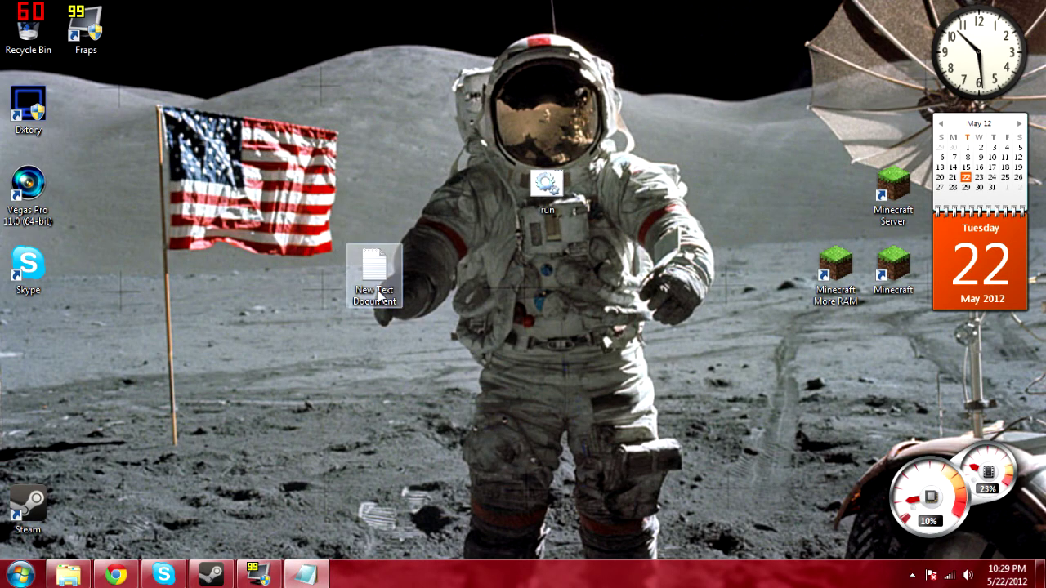
{"action": "left_click", "coordinate": [69, 574]}
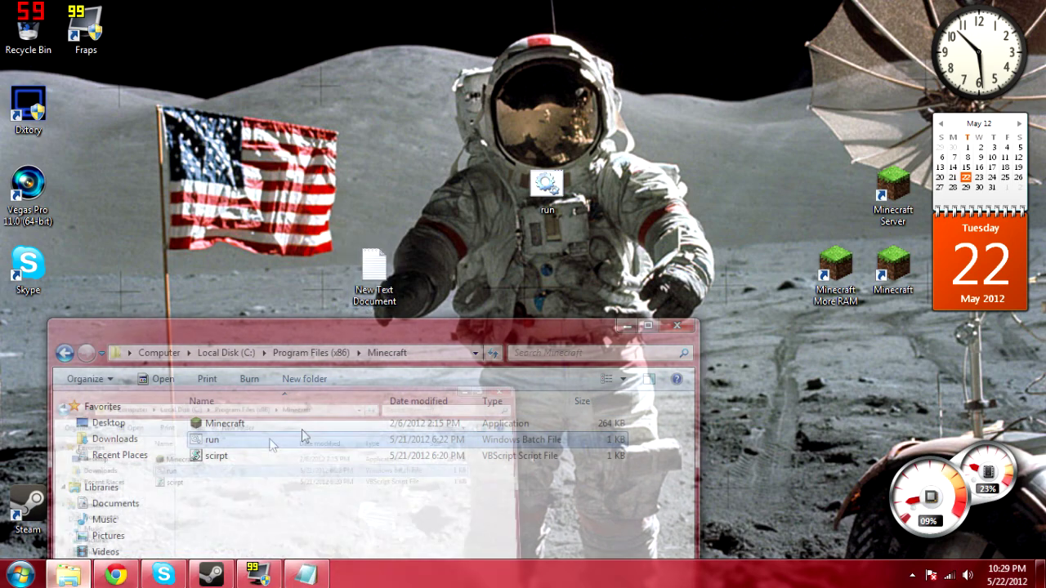
{"action": "left_click", "coordinate": [233, 461]}
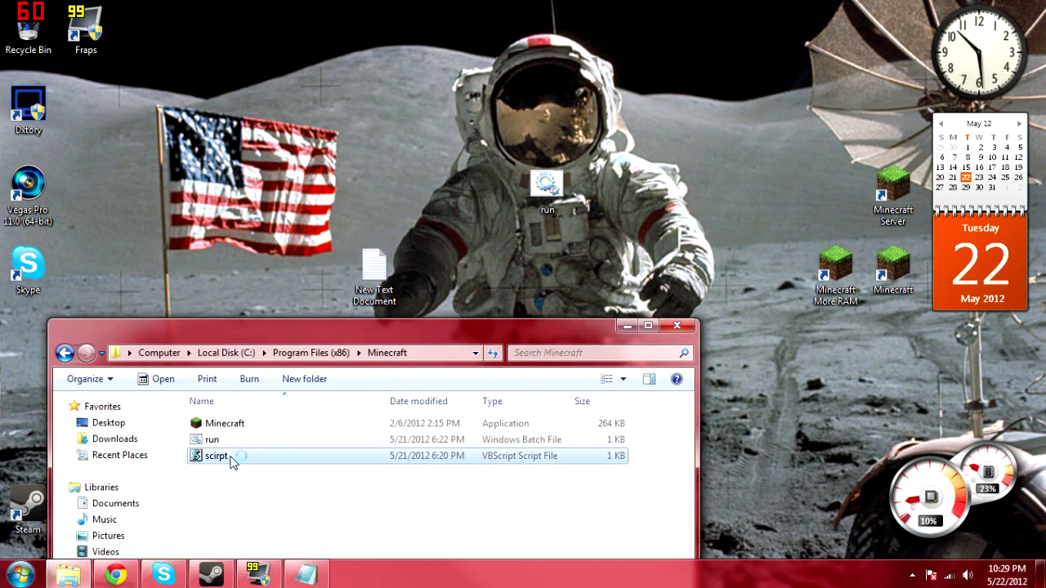
{"action": "double_click", "coordinate": [250, 460]}
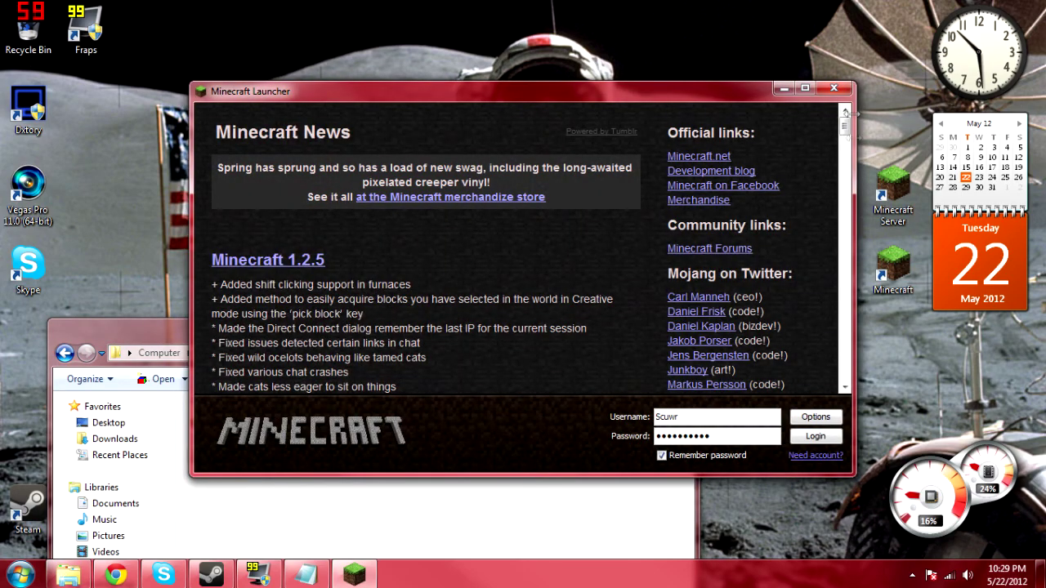
{"action": "left_click", "coordinate": [829, 91]}
- Open the scirpt VBScript file for editing and move its window off the visible desktop
{"action": "right_click", "coordinate": [245, 458]}
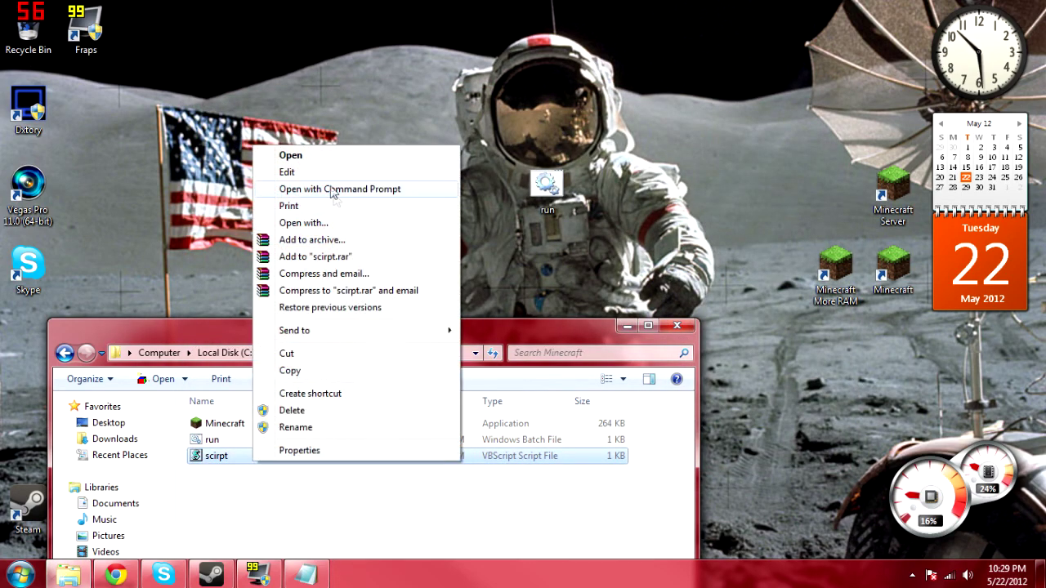
{"action": "left_click", "coordinate": [286, 172]}
{"action": "left_click_drag", "start_coordinate": [479, 54], "coordinate": [1045, 127]}
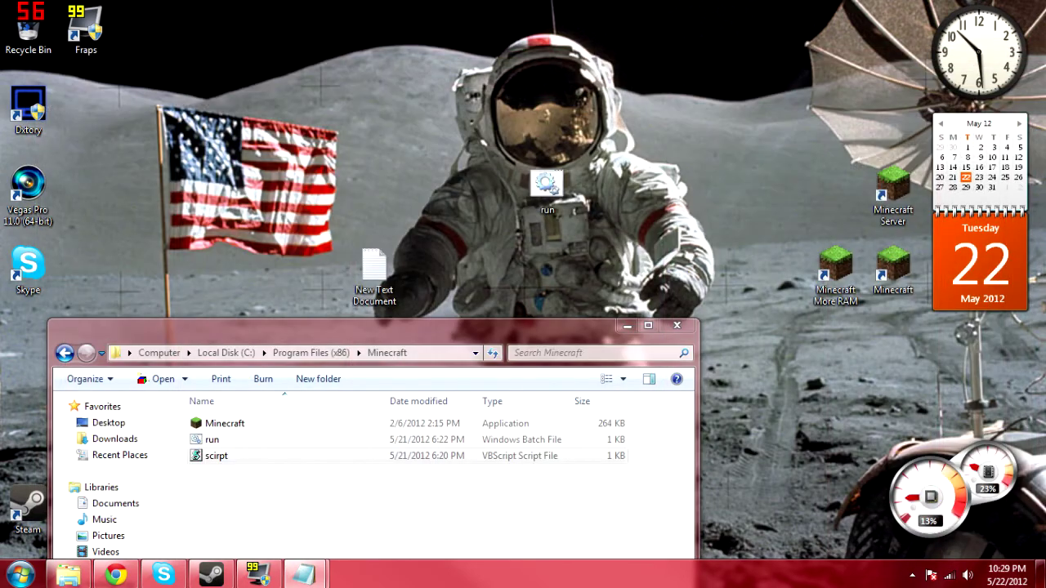
- Open the blank desktop text document and enter the line Set WshShell = CreateObject("WScript.shell")
{"action": "double_click", "coordinate": [374, 274]}
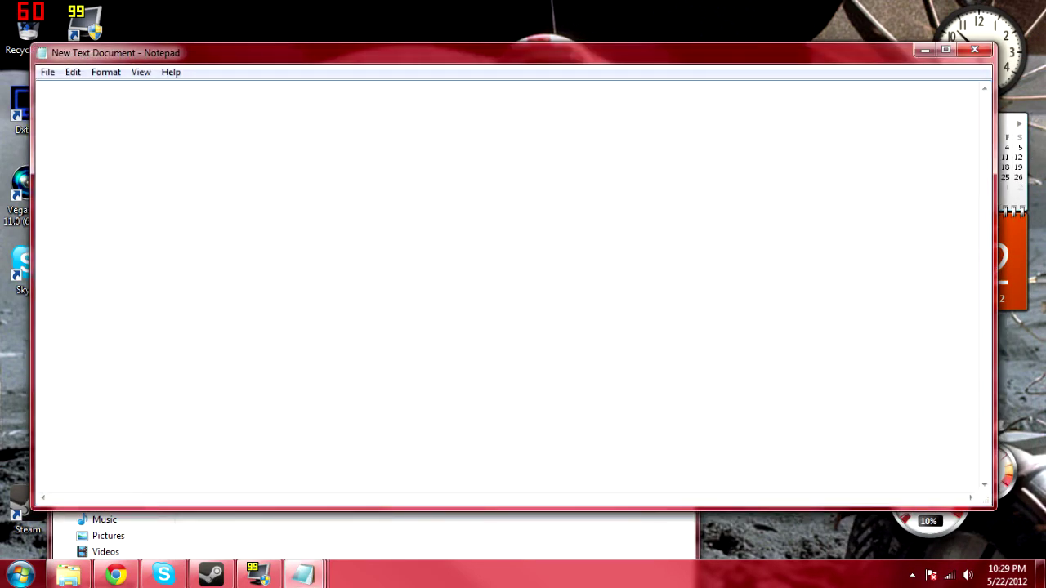
{"action": "type", "text": "Set WshShe"}
{"action": "key", "text": "BackSpace"}
{"action": "key", "text": "BackSpace"}
{"action": "key", "text": "BackSpace"}
{"action": "key", "text": "BackSpace"}
{"action": "key", "text": "BackSpace"}
{"action": "key", "text": "BackSpace"}
{"action": "type", "text": "wshShell = Create"}
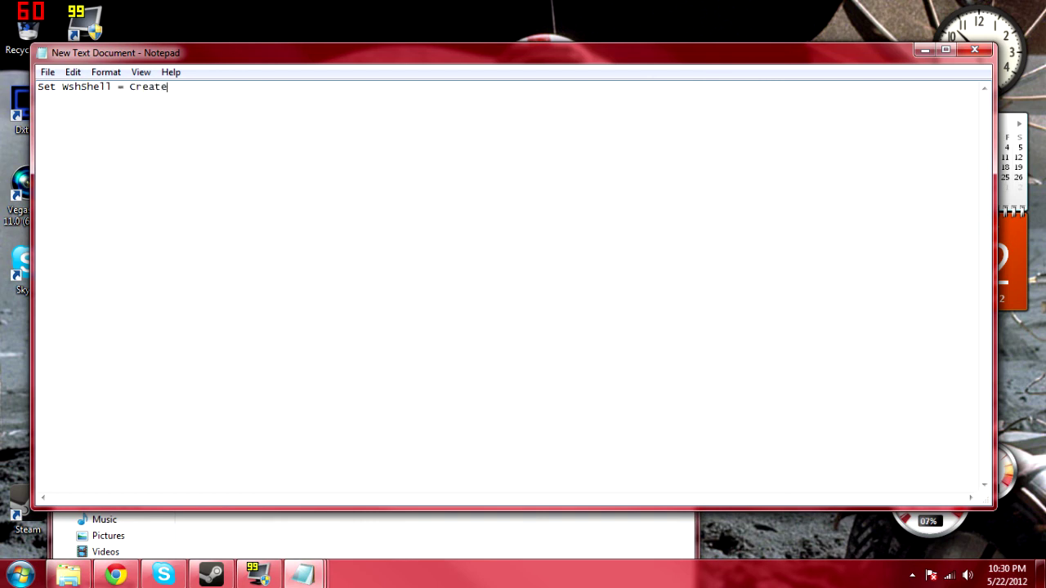
{"action": "type", "text": "Object ipt.shell"}
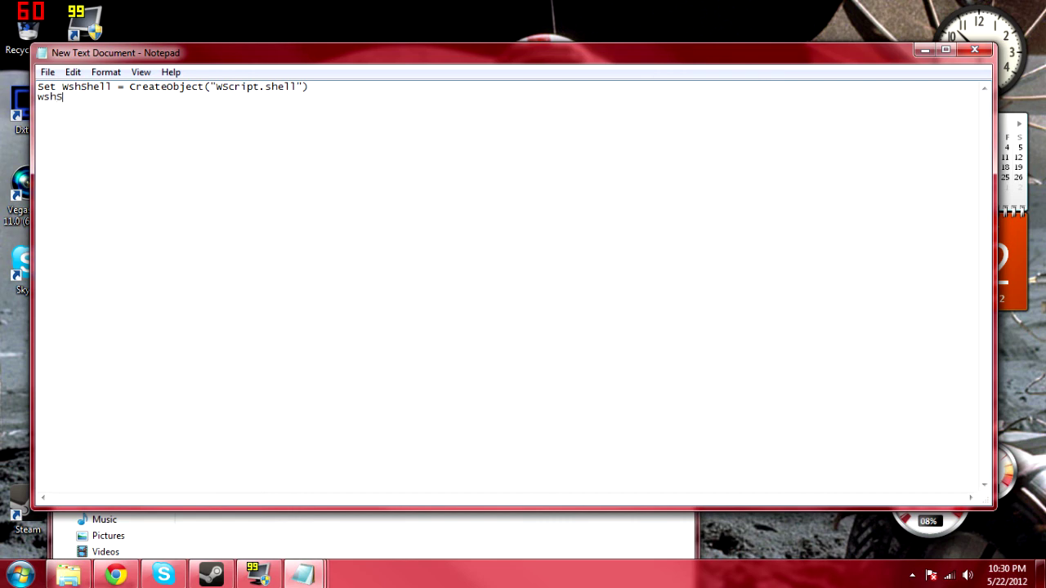
- Begin the script's second line with WshShell.run chr
{"action": "type", "text": "hell.run chr(34) &"}
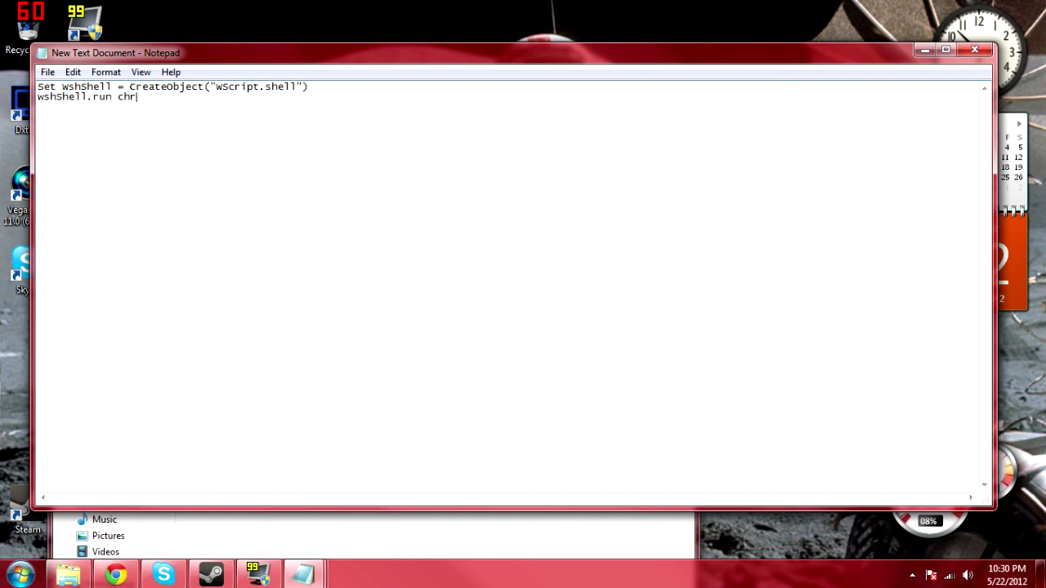
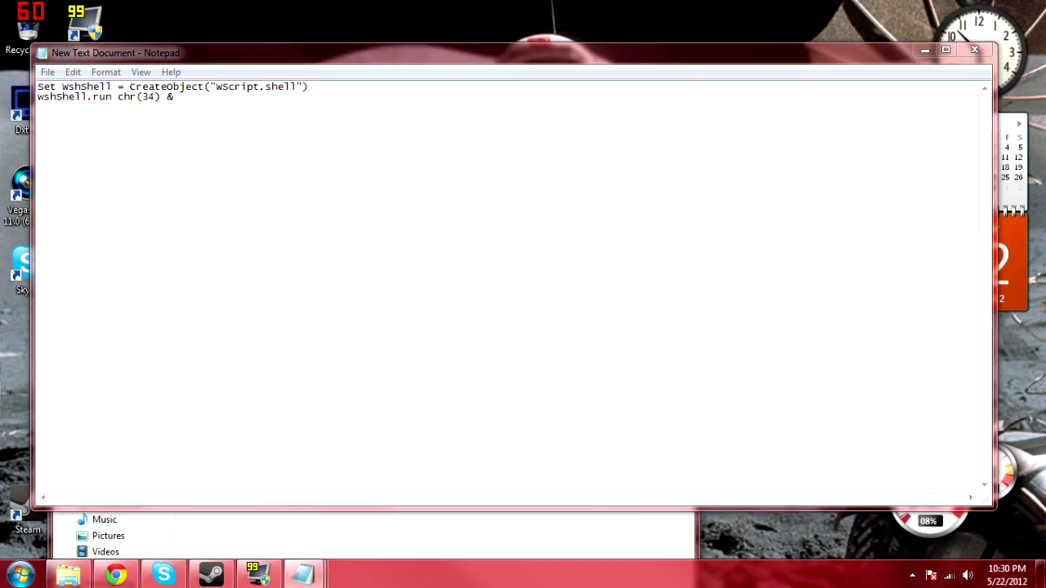
- Complete the run line with "C:\Program Files (x86)\Minecraft\run.bat" & chr(34), 0 and add the line Set Wshshell = nothing
{"action": "left_click", "coordinate": [179, 96]}
{"action": "type", "text": "\"C:\\Program Files (x86)\\Minecraft\\run.bat\""}
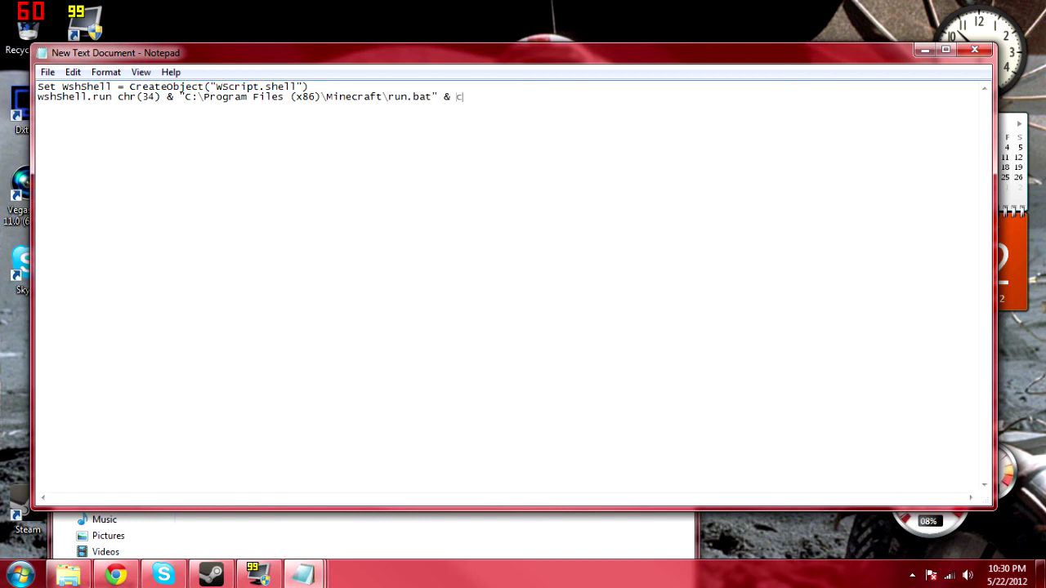
{"action": "type", "text": "hr"}
{"action": "type", "text": "shshell = nothing"}
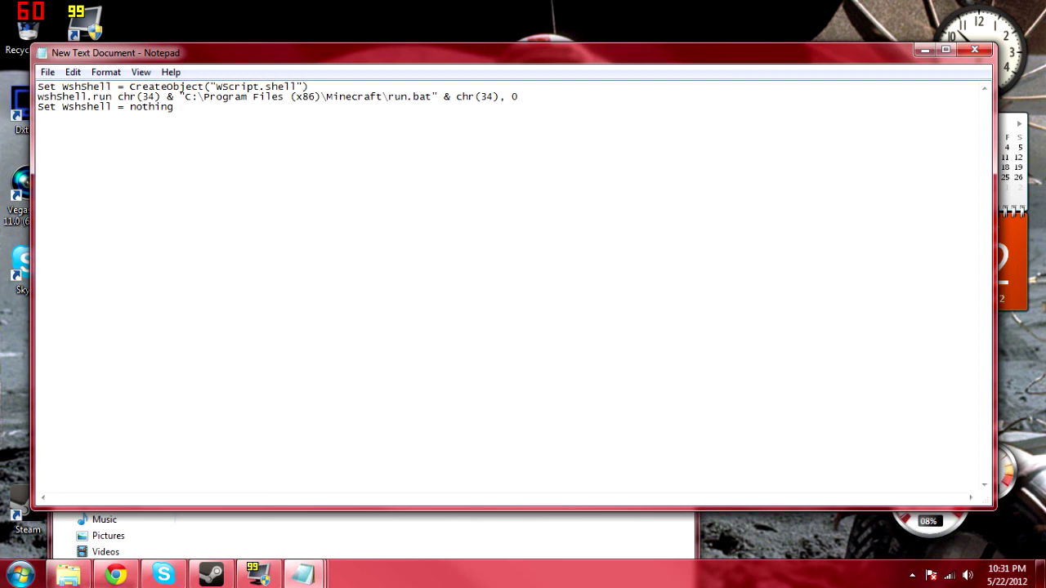
- Save the document to the desktop as script.vbs with the All Files type, and close it
{"action": "left_click", "coordinate": [47, 72]}
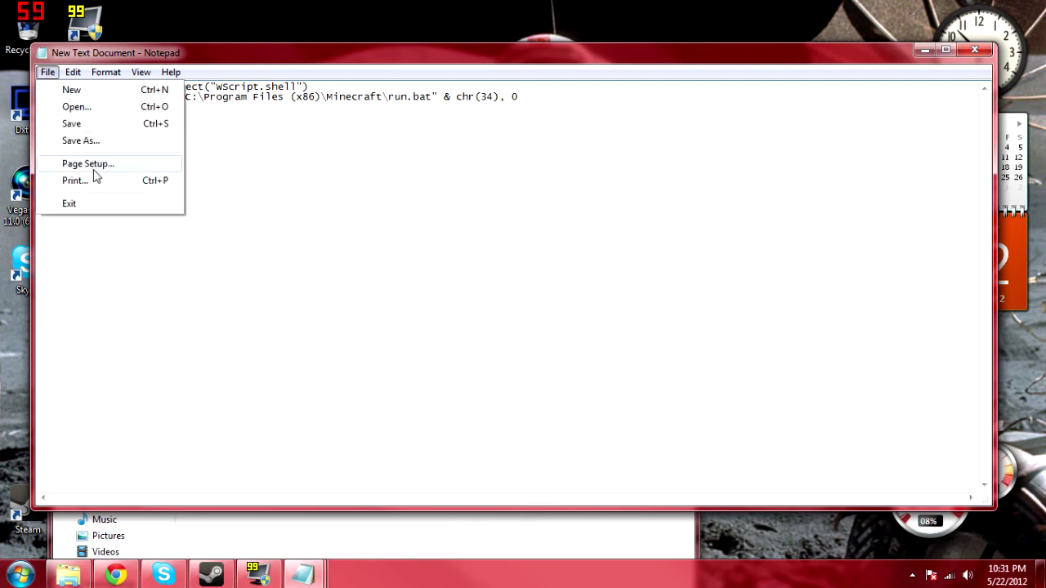
{"action": "left_click", "coordinate": [81, 140]}
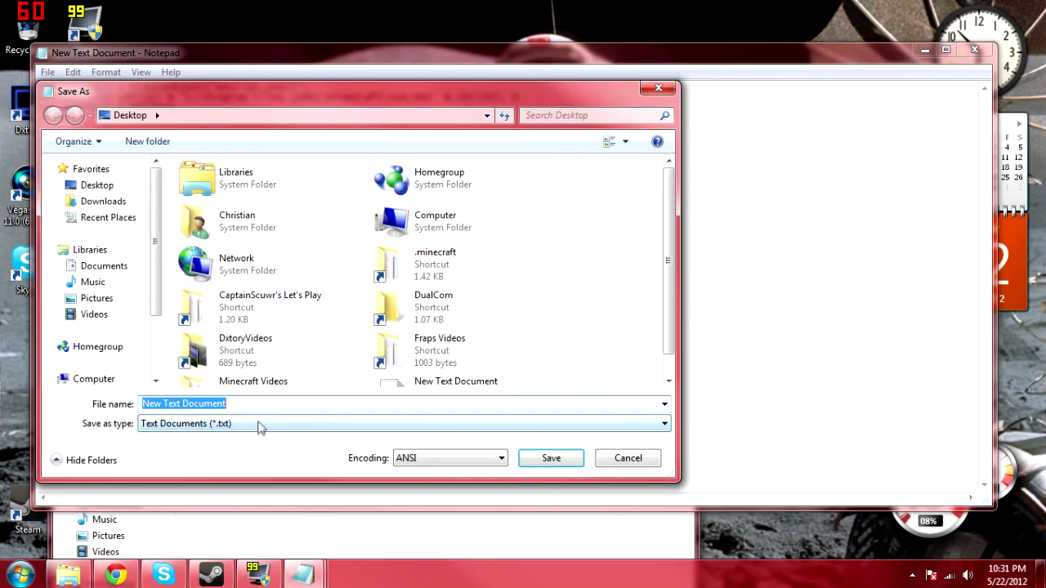
{"action": "left_click", "coordinate": [260, 423]}
{"action": "left_click", "coordinate": [237, 448]}
{"action": "left_click", "coordinate": [223, 403]}
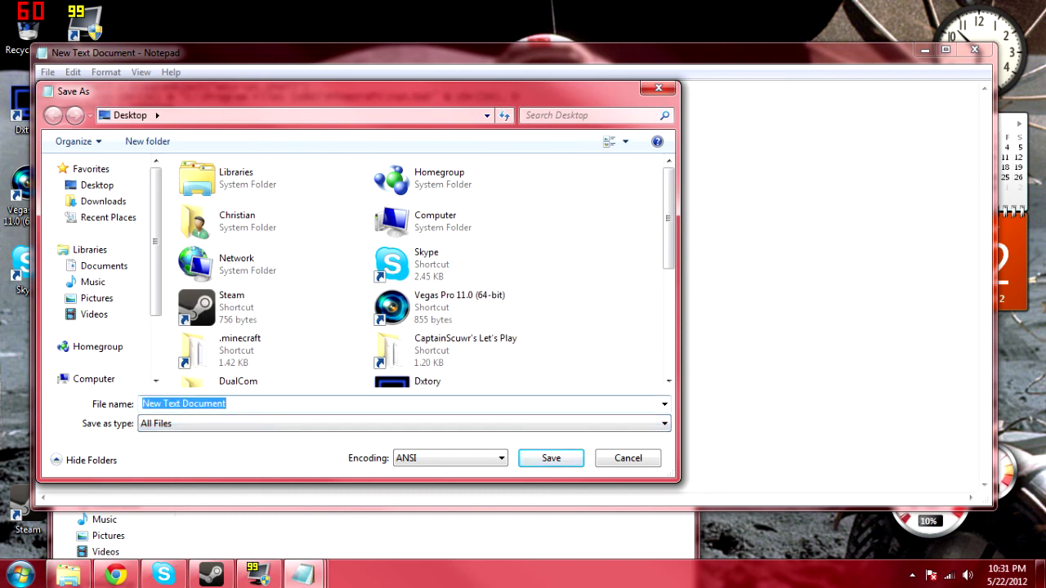
{"action": "type", "text": "script.vbs"}
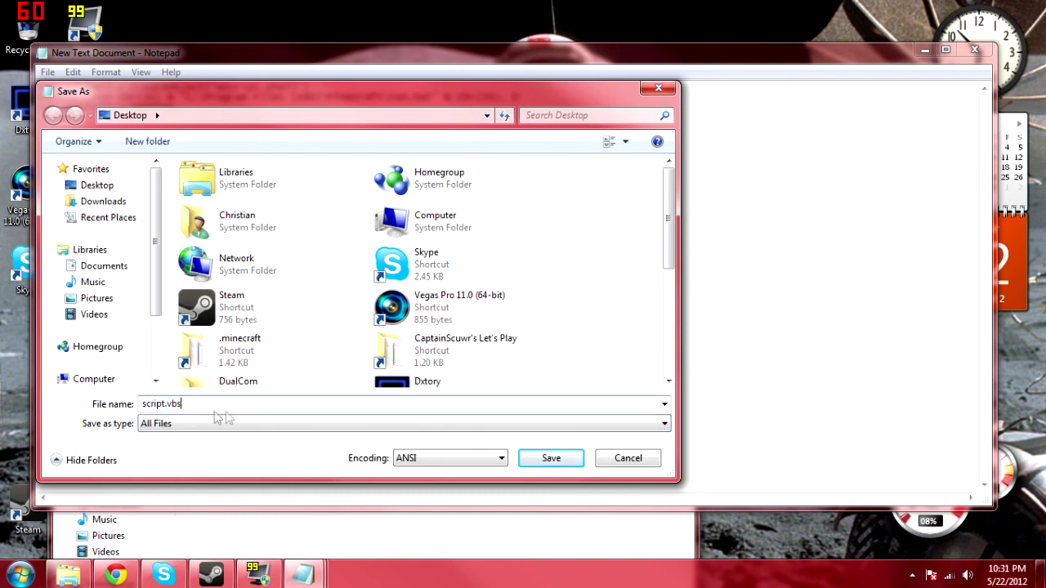
{"action": "left_click", "coordinate": [549, 459]}
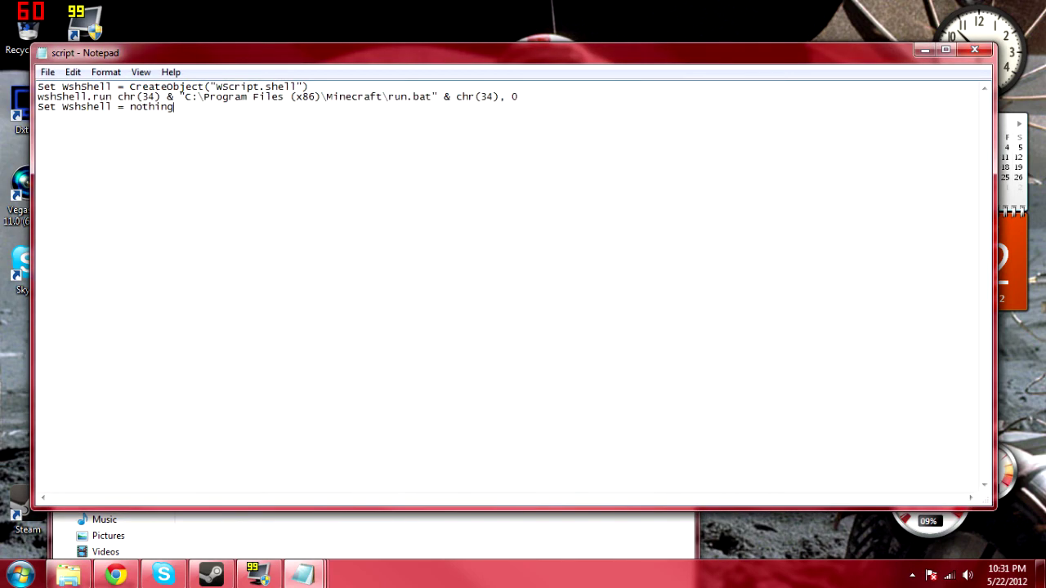
{"action": "left_click", "coordinate": [975, 50]}
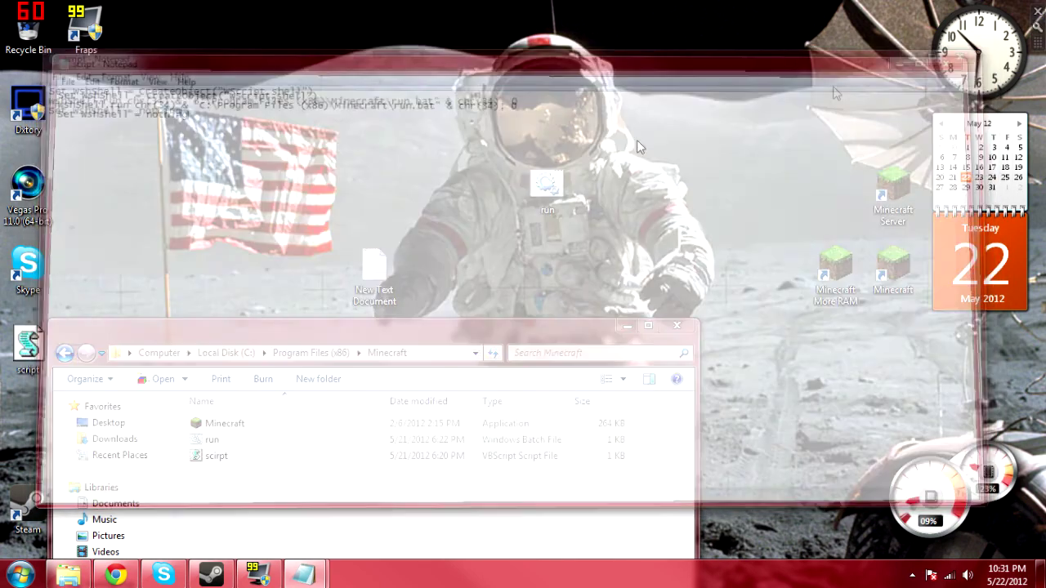
- Place the script icon beside run on the desktop and delete the empty New Text Document file
{"action": "left_click_drag", "start_coordinate": [25, 359], "coordinate": [605, 189]}
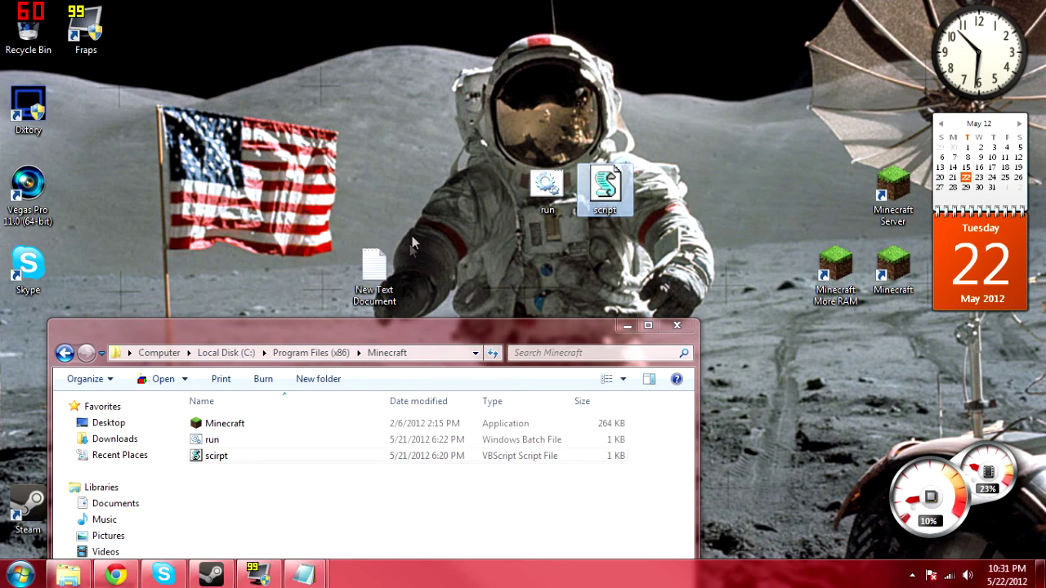
{"action": "key", "text": "Delete"}
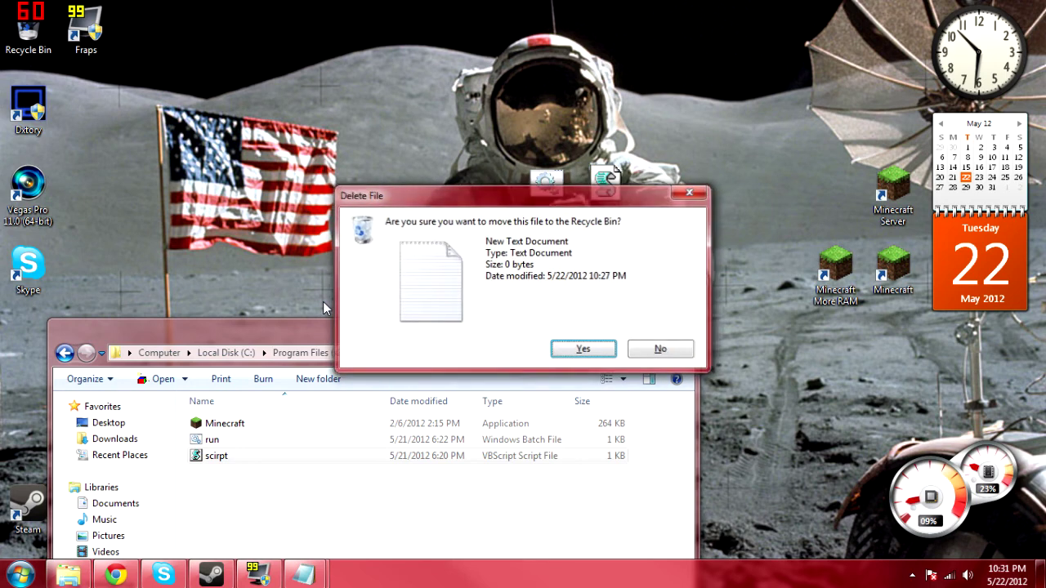
{"action": "key", "text": "Return"}
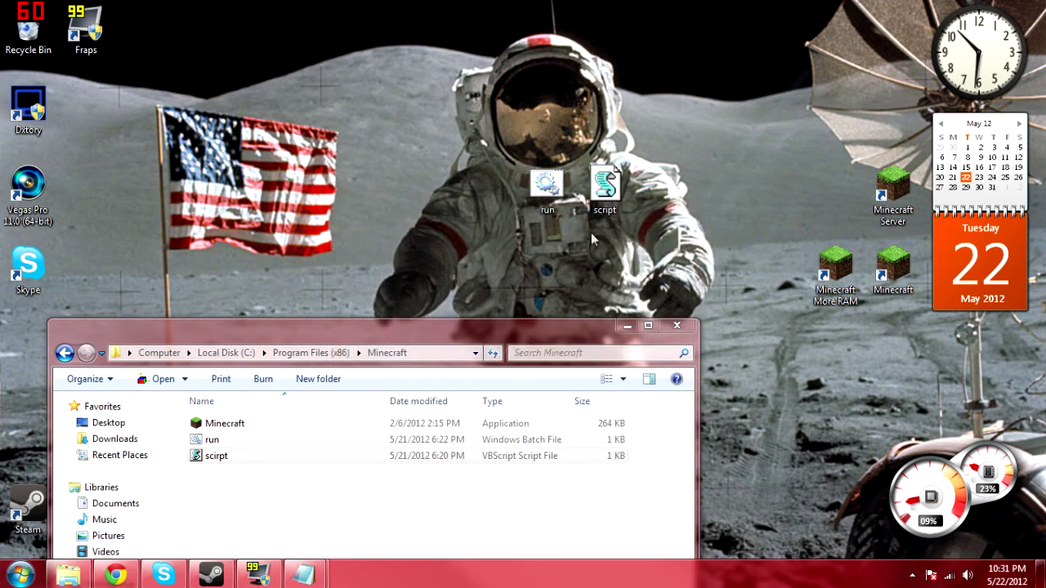
- Try to move the desktop run and script files into the Minecraft program folder
{"action": "left_click_drag", "start_coordinate": [643, 146], "coordinate": [518, 216]}
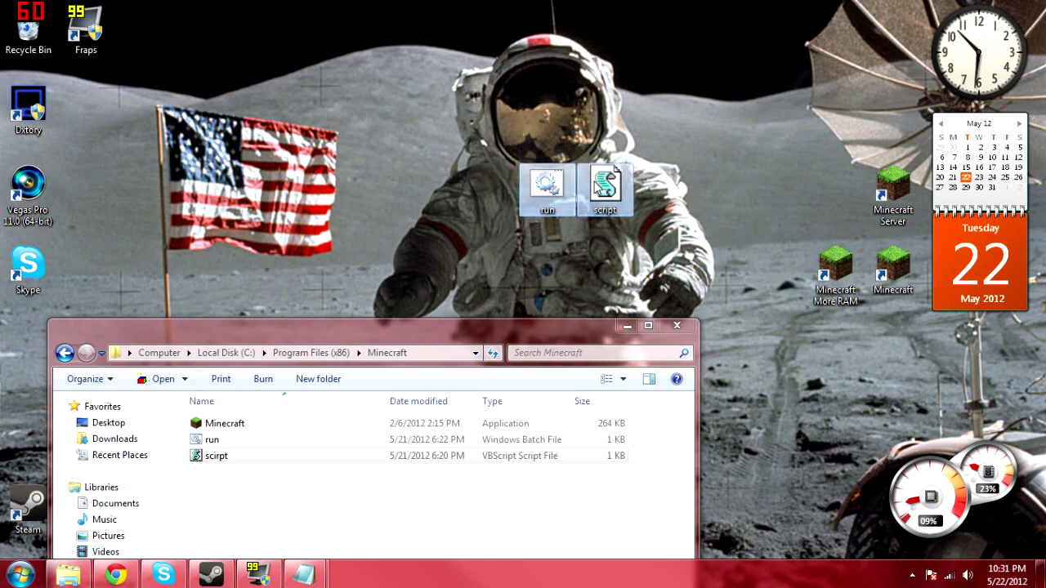
{"action": "left_click_drag", "start_coordinate": [614, 168], "coordinate": [331, 490]}
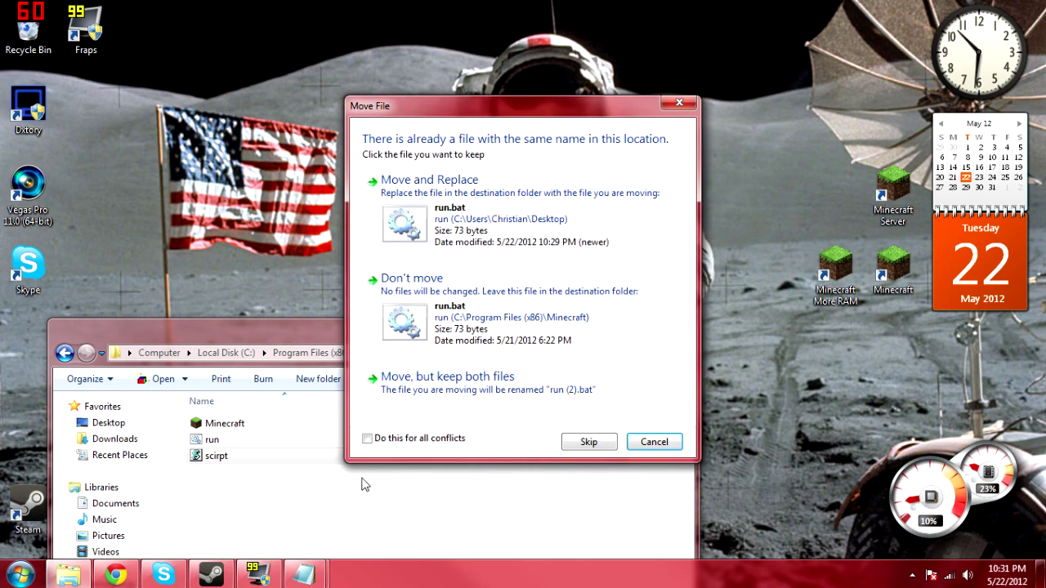
{"action": "left_click", "coordinate": [653, 441]}
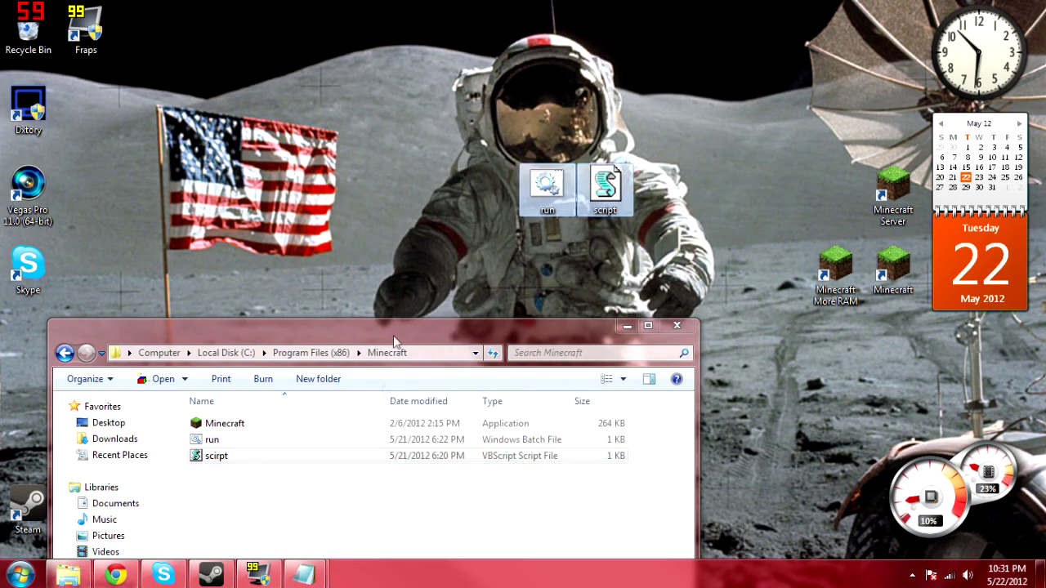
- Move the Minecraft folder window higher and delete the Minecraft More RAM shortcut from the desktop
{"action": "left_click_drag", "start_coordinate": [417, 335], "coordinate": [443, 104]}
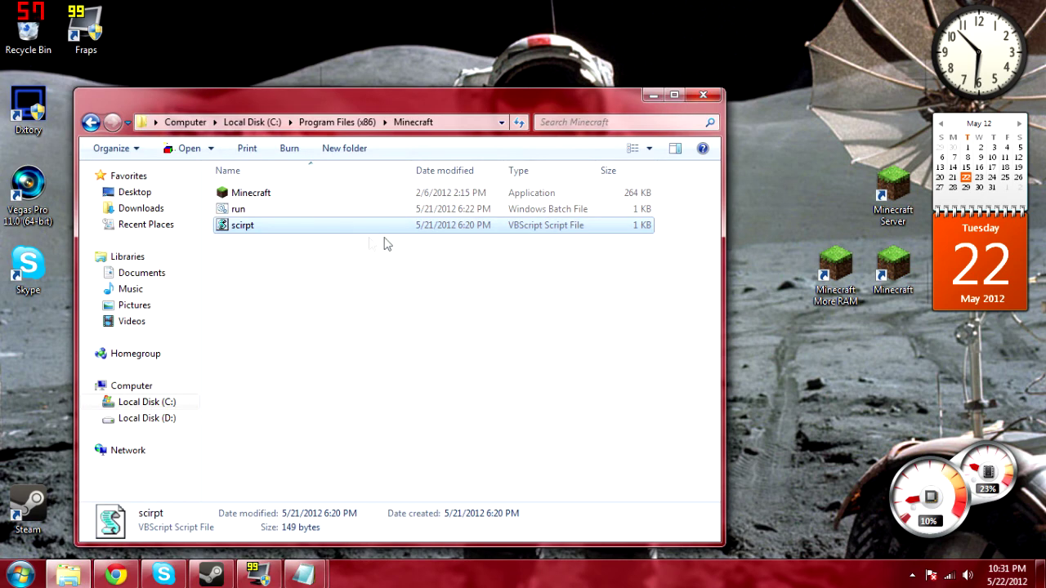
{"action": "left_click", "coordinate": [293, 256]}
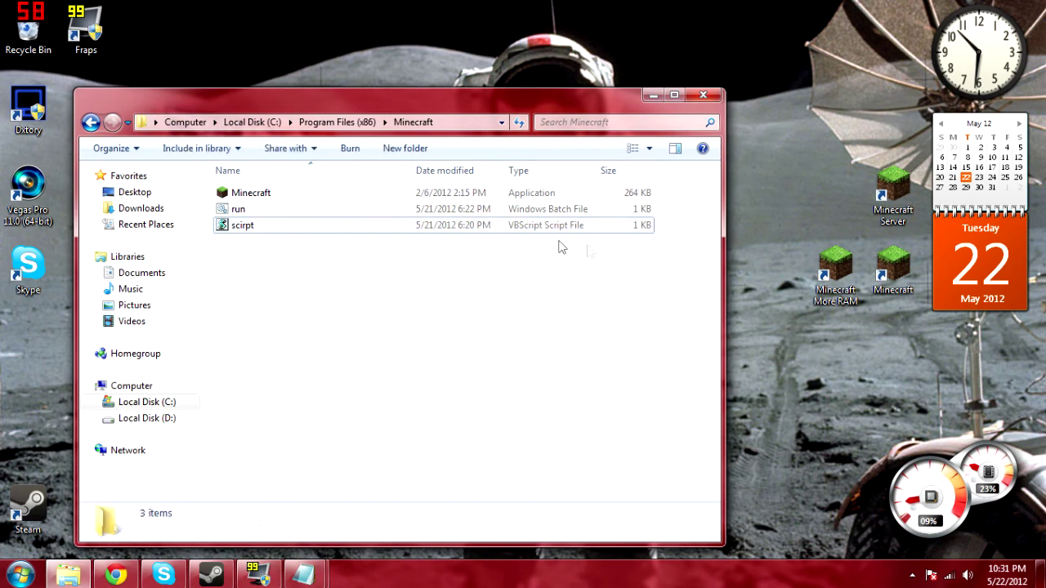
{"action": "left_click_drag", "start_coordinate": [858, 374], "coordinate": [805, 250]}
{"action": "key", "text": "Delete"}
{"action": "key", "text": "Return"}
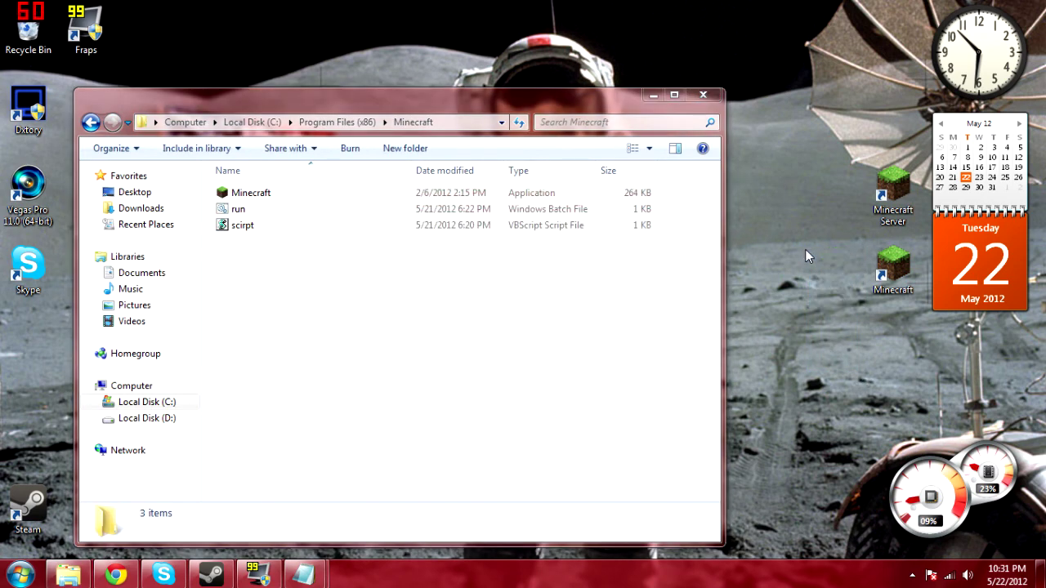
- Create a desktop shortcut to the Minecraft folder's scirpt file and place it beside the Minecraft shortcut
{"action": "left_click", "coordinate": [266, 228]}
{"action": "right_click", "coordinate": [266, 228]}
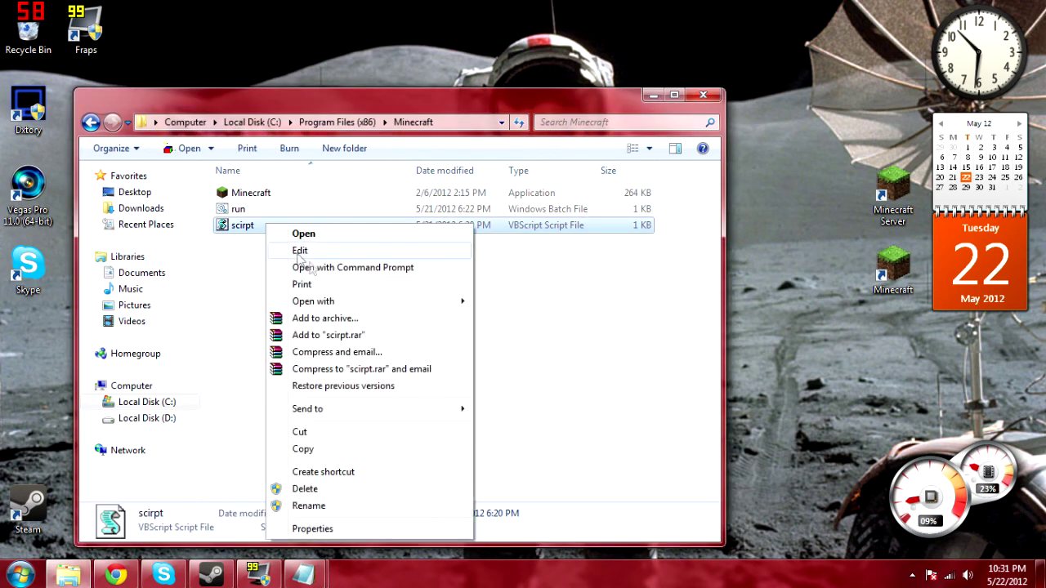
{"action": "mouse_move", "coordinate": [441, 408]}
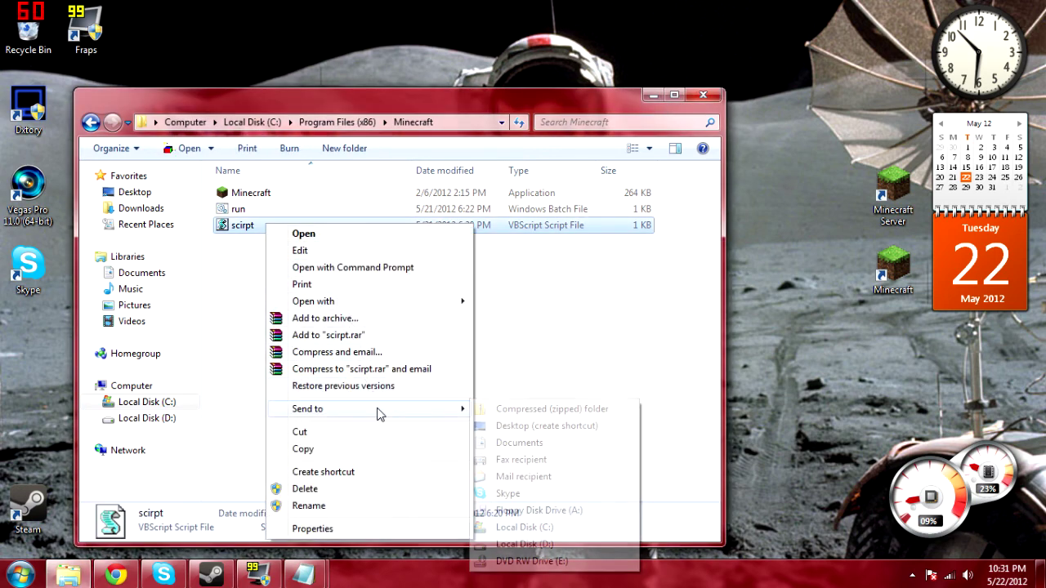
{"action": "left_click", "coordinate": [541, 428]}
{"action": "left_click_drag", "start_coordinate": [31, 353], "coordinate": [842, 286]}
- Rename the new scirpt shortcut as Minecraft with more RAM
{"action": "left_click", "coordinate": [843, 299]}
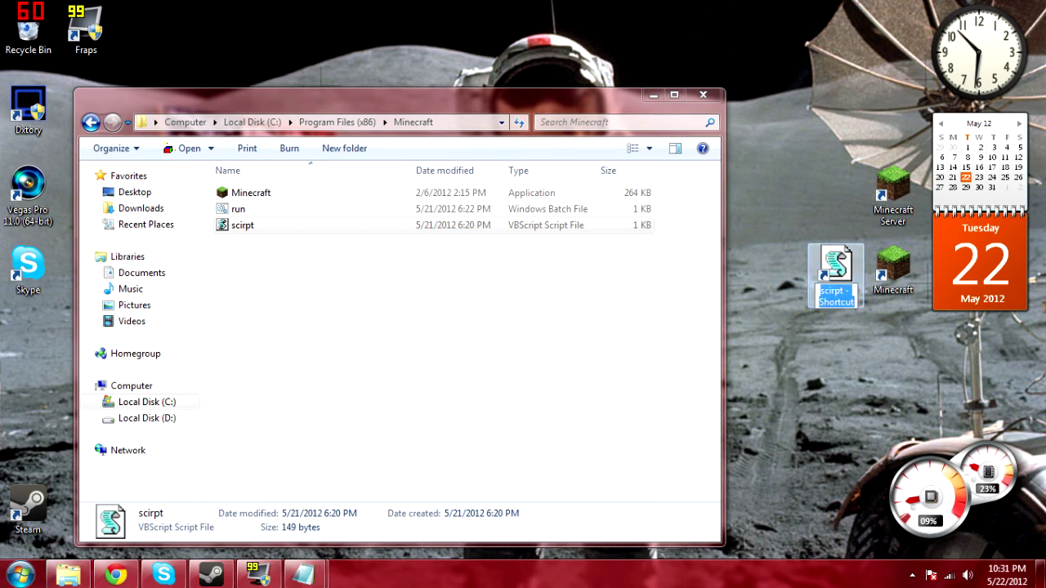
{"action": "type", "text": "Minecraft with mo"}
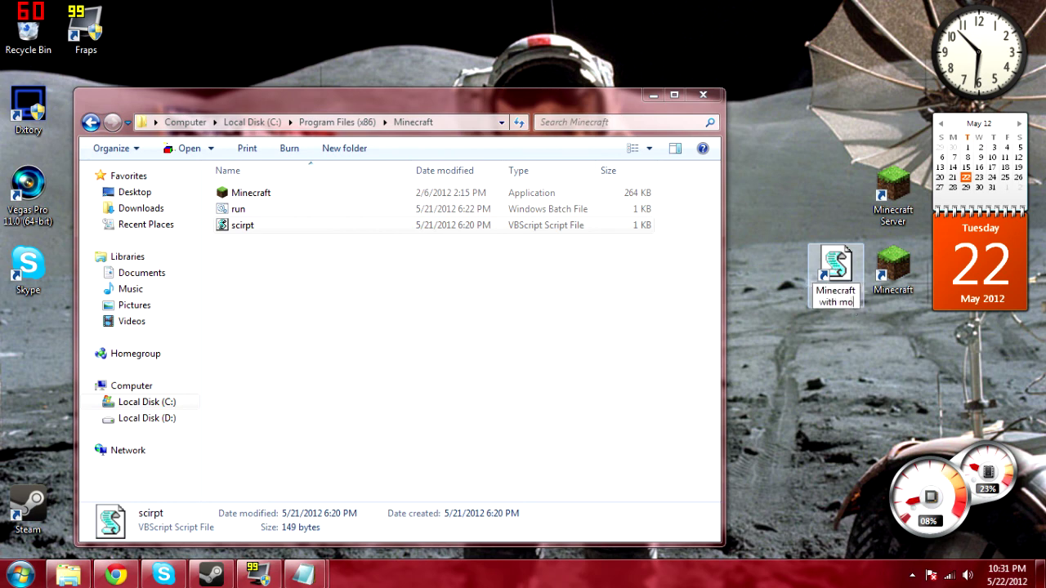
{"action": "type", "text": "re RAM"}
{"action": "key", "text": "Return"}
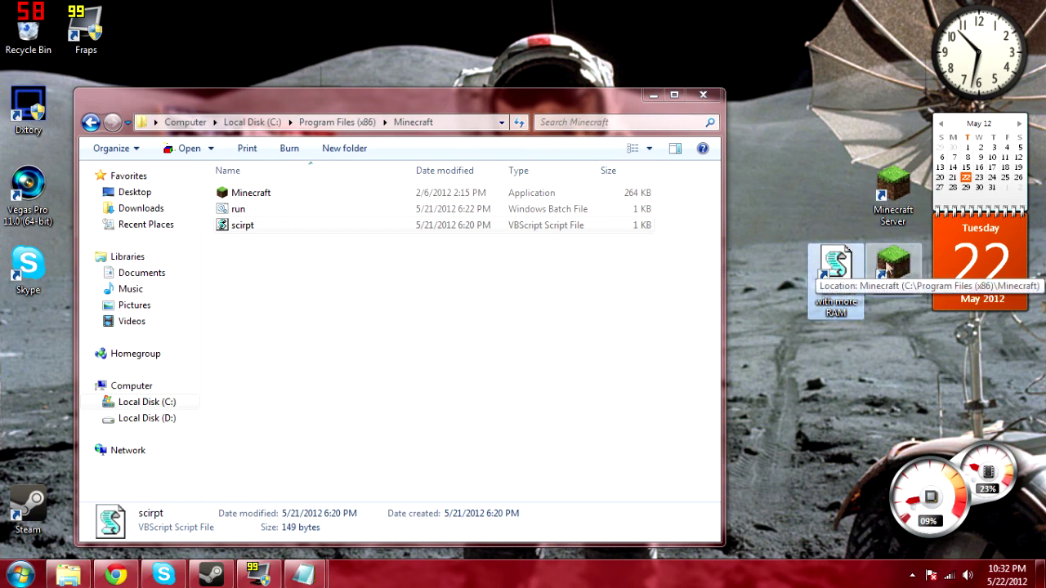
- Open the properties of the Minecraft with more RAM shortcut and start browsing for a different icon file
{"action": "right_click", "coordinate": [834, 274]}
{"action": "left_click", "coordinate": [876, 548]}
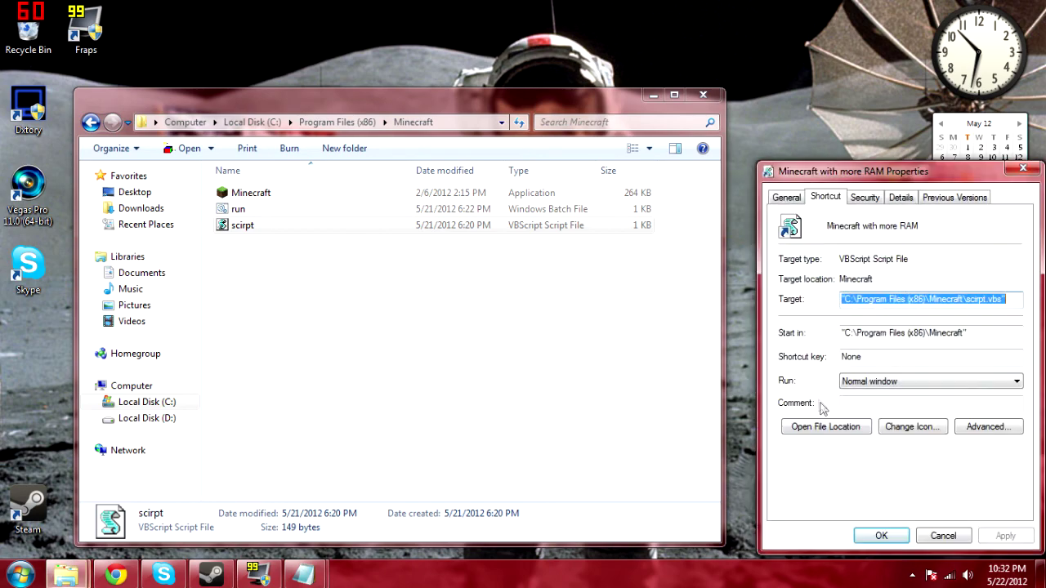
{"action": "left_click", "coordinate": [896, 427]}
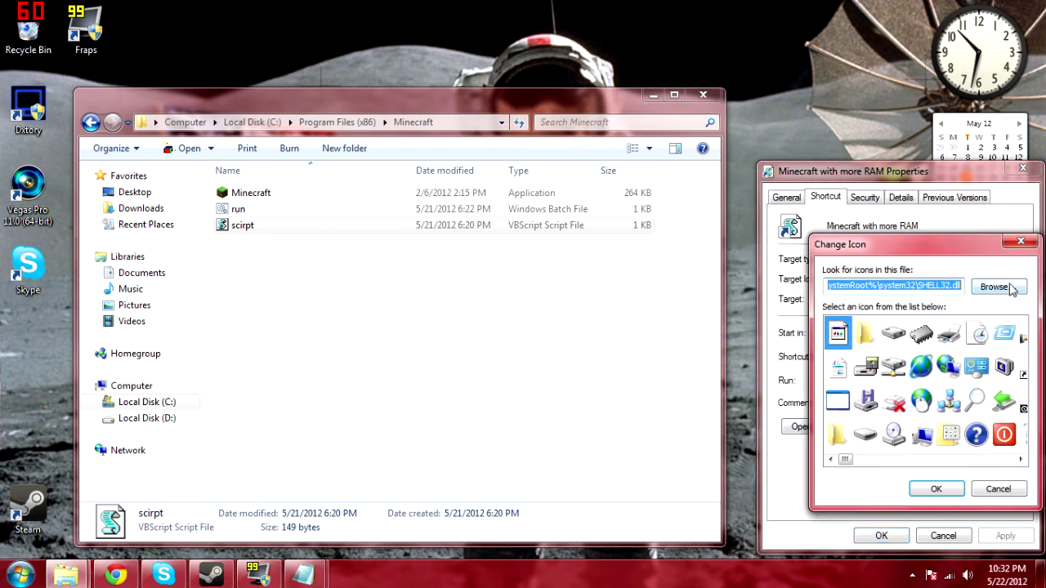
{"action": "left_click", "coordinate": [997, 286]}
- Choose the Minecraft application in C:\Program Files (x86)\Minecraft as the shortcut's icon source
{"action": "scroll", "coordinate": [613, 384], "scroll_direction": "down", "scroll_amount": 2}
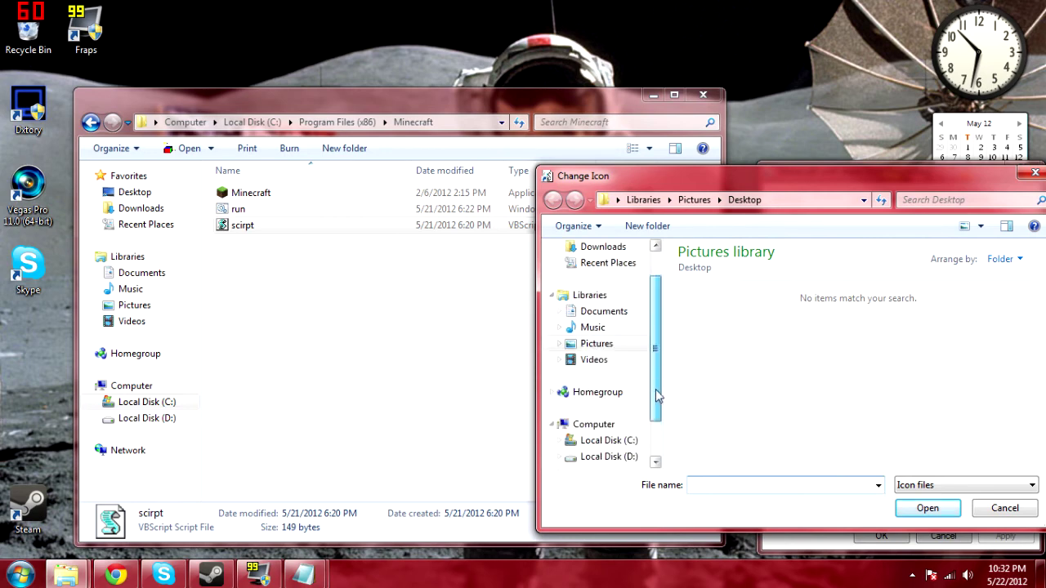
{"action": "left_click", "coordinate": [609, 424]}
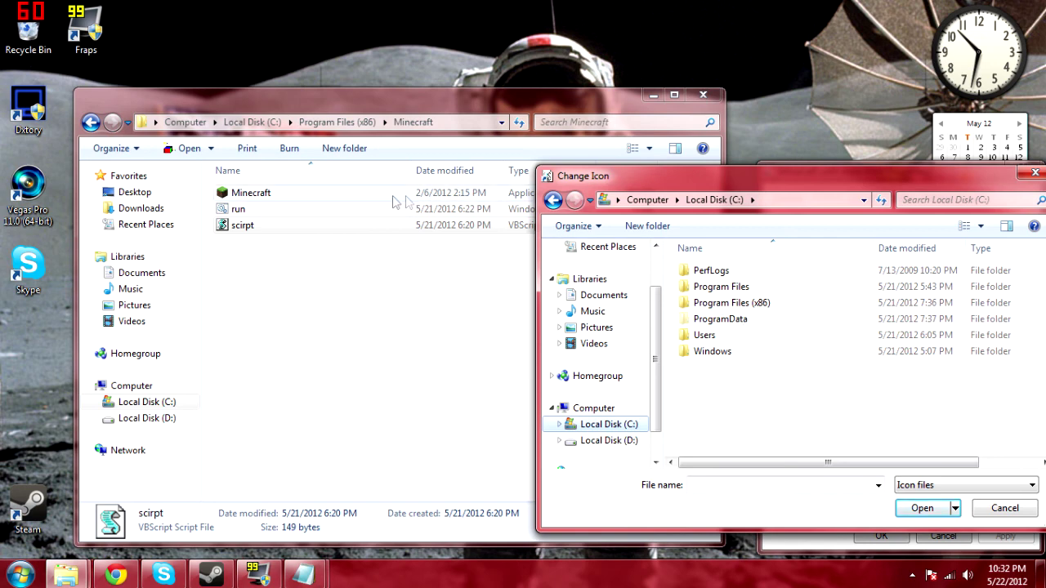
{"action": "left_click", "coordinate": [732, 304]}
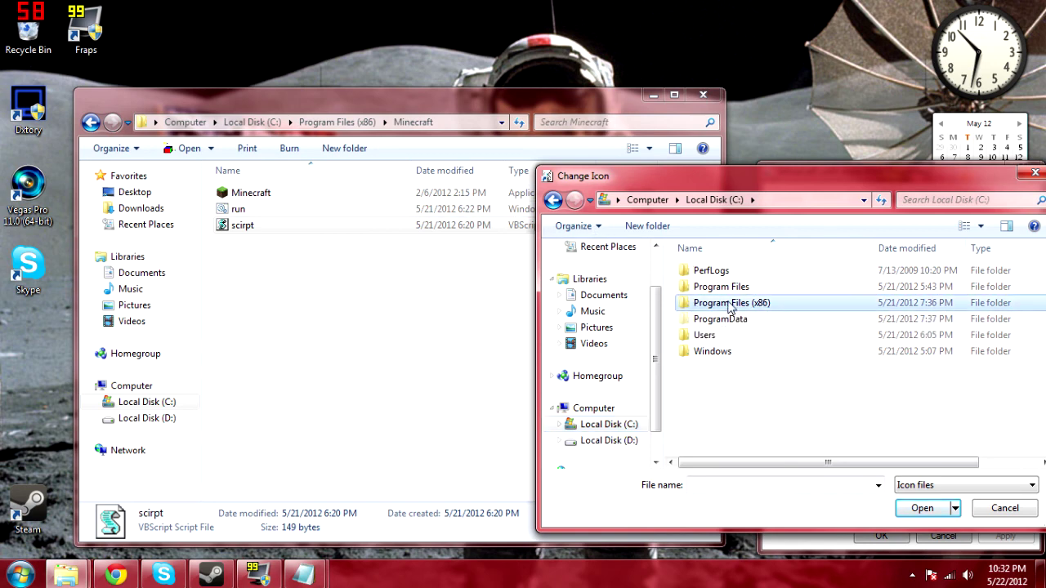
{"action": "double_click", "coordinate": [733, 303]}
{"action": "double_click", "coordinate": [717, 369]}
{"action": "left_click", "coordinate": [695, 272]}
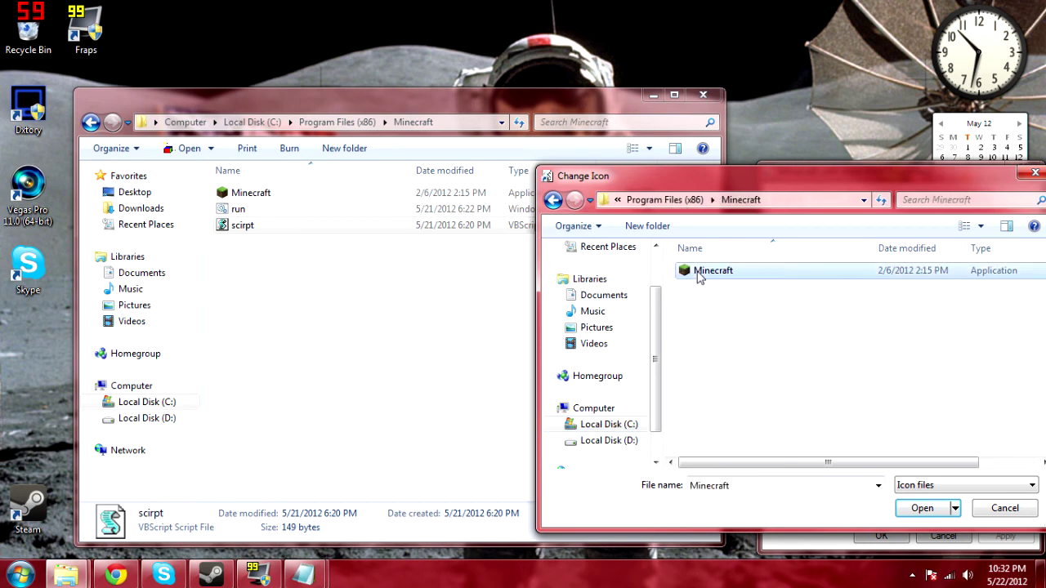
{"action": "left_click", "coordinate": [922, 507]}
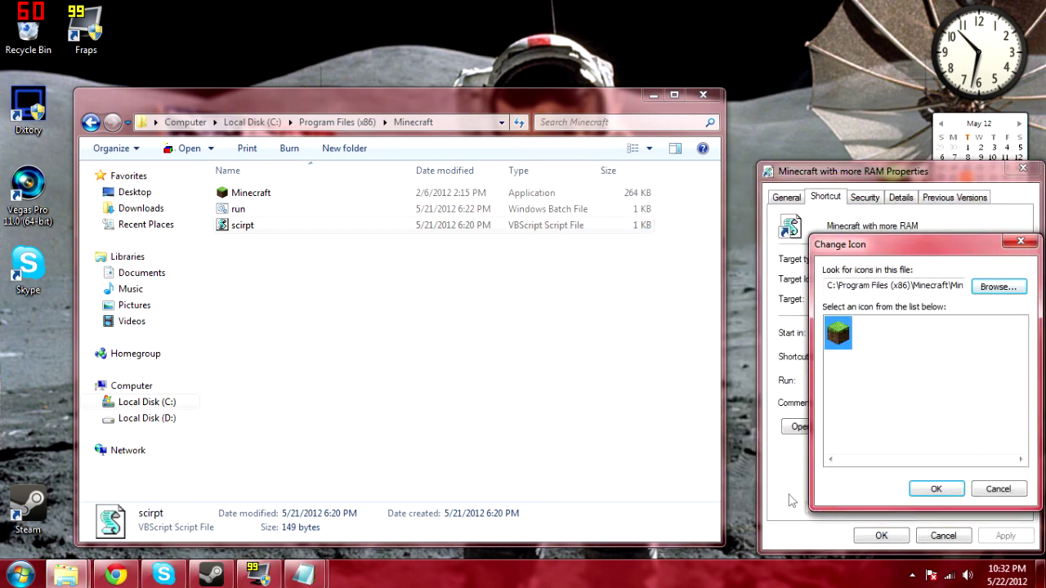
- Apply the grass block icon to the shortcut and close its properties
{"action": "left_click", "coordinate": [936, 489]}
{"action": "left_click", "coordinate": [1000, 535]}
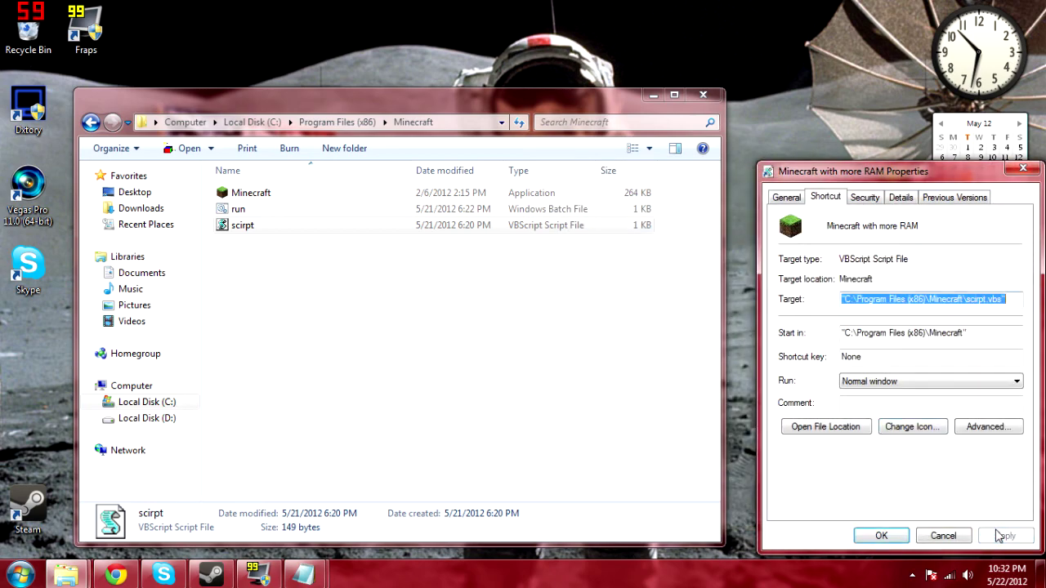
{"action": "left_click", "coordinate": [881, 535]}
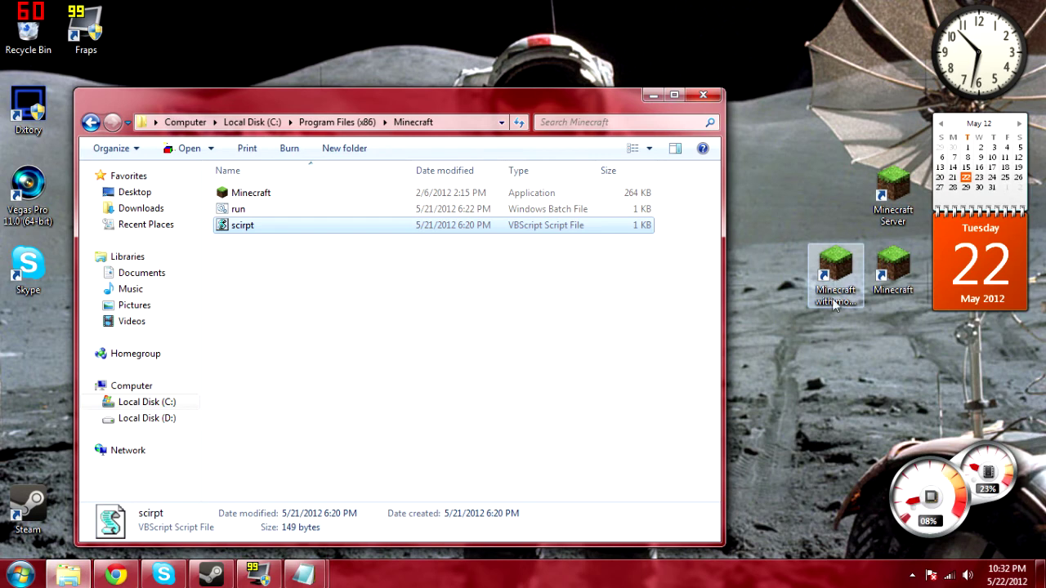
- Shorten the shortcut's name to Minecraft more RAM and close the Minecraft folder window
{"action": "left_click", "coordinate": [831, 303]}
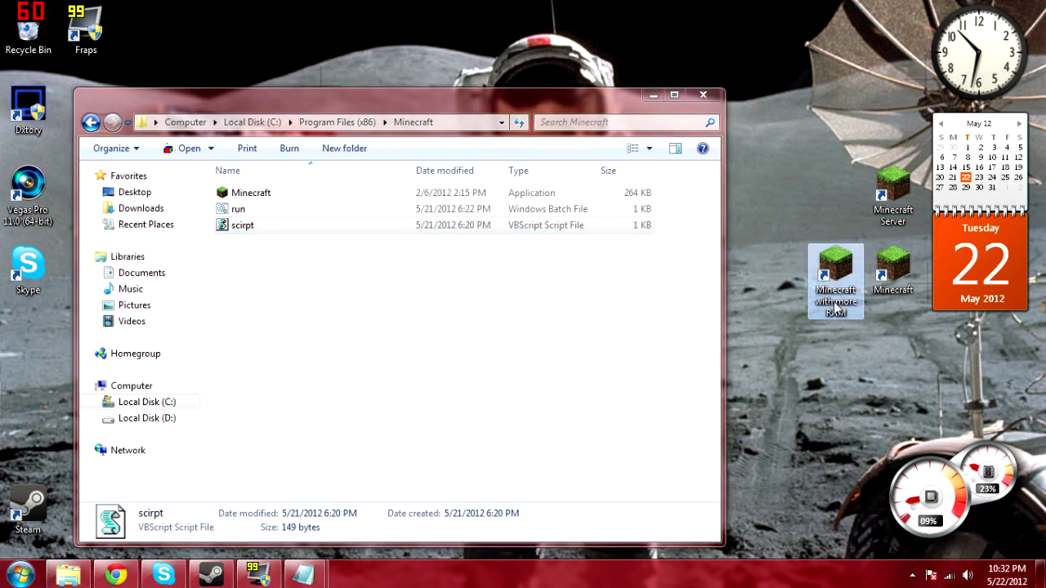
{"action": "left_click", "coordinate": [833, 302]}
{"action": "left_click", "coordinate": [834, 302]}
{"action": "key", "text": "BackSpace"}
{"action": "key", "text": "BackSpace"}
{"action": "key", "text": "BackSpace"}
{"action": "key", "text": "BackSpace"}
{"action": "key", "text": "BackSpace"}
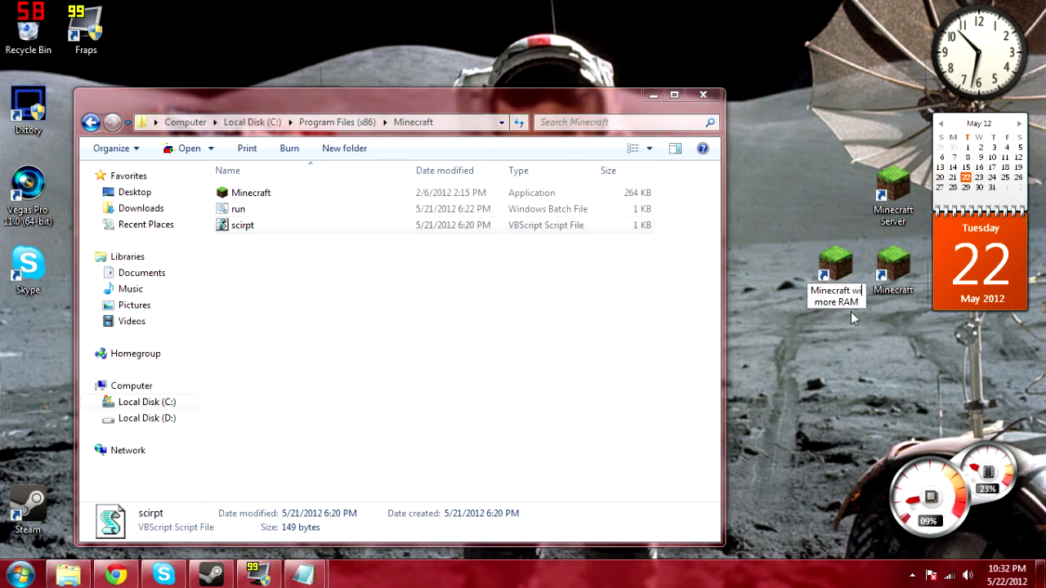
{"action": "key", "text": "Return"}
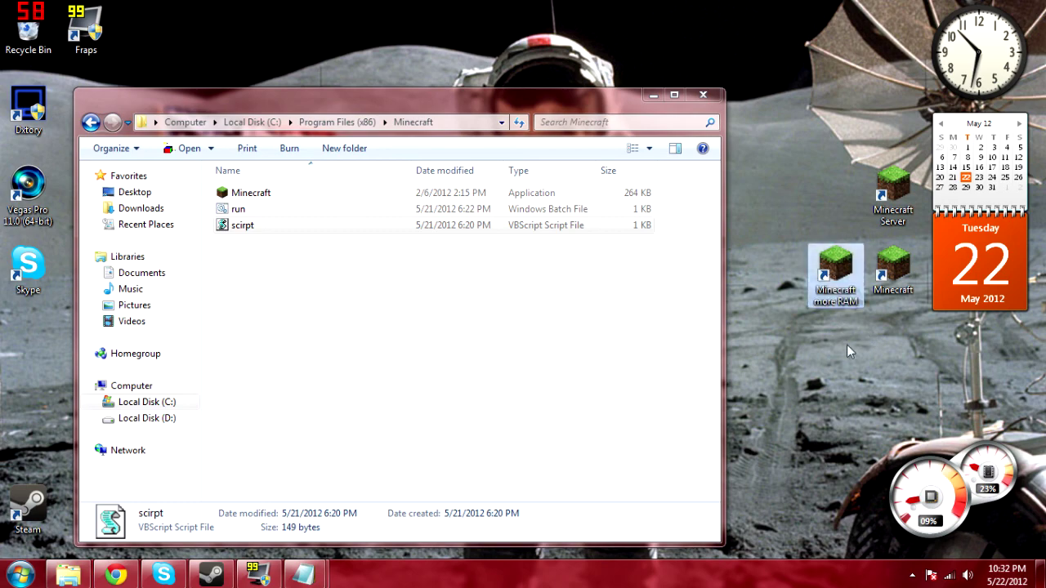
{"action": "left_click", "coordinate": [701, 94]}
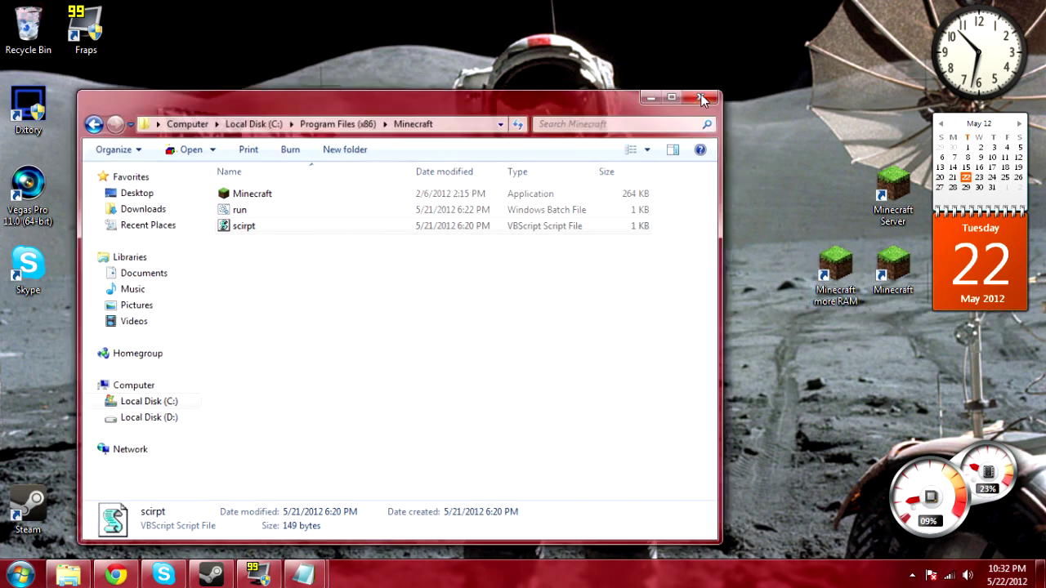
- Delete the leftover run and script files from the desktop
{"action": "left_click_drag", "start_coordinate": [657, 152], "coordinate": [556, 193]}
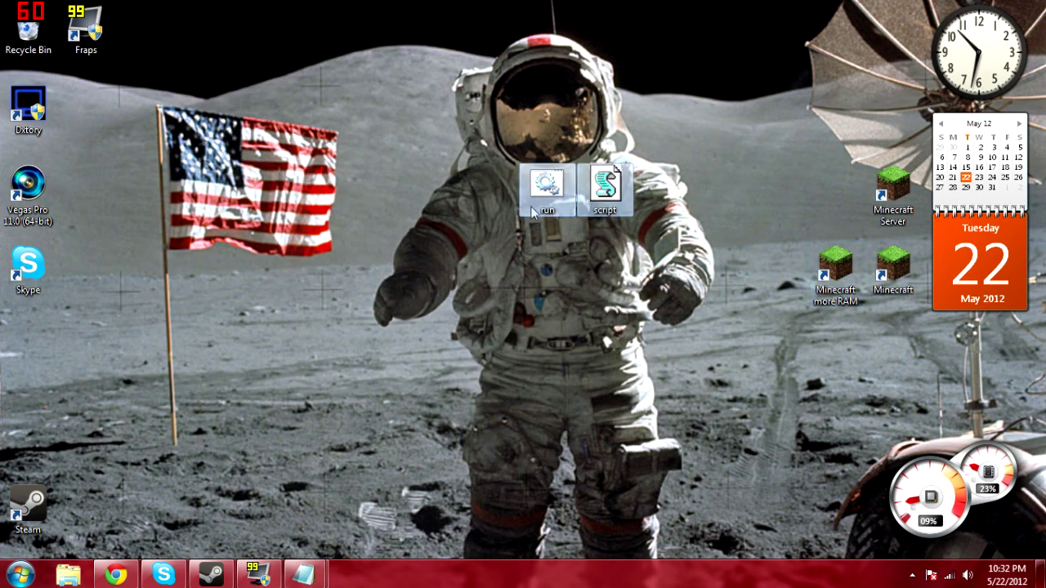
{"action": "key", "text": "Delete"}
{"action": "key", "text": "Return"}
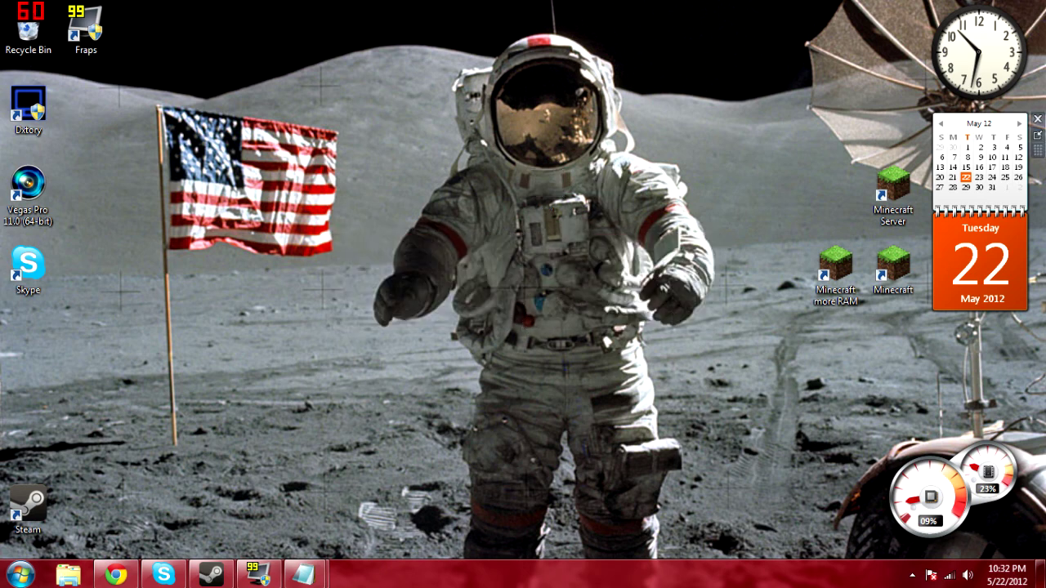
- Launch Minecraft from the desktop, log in with the remembered account and maximize the game window
{"action": "double_click", "coordinate": [868, 279]}
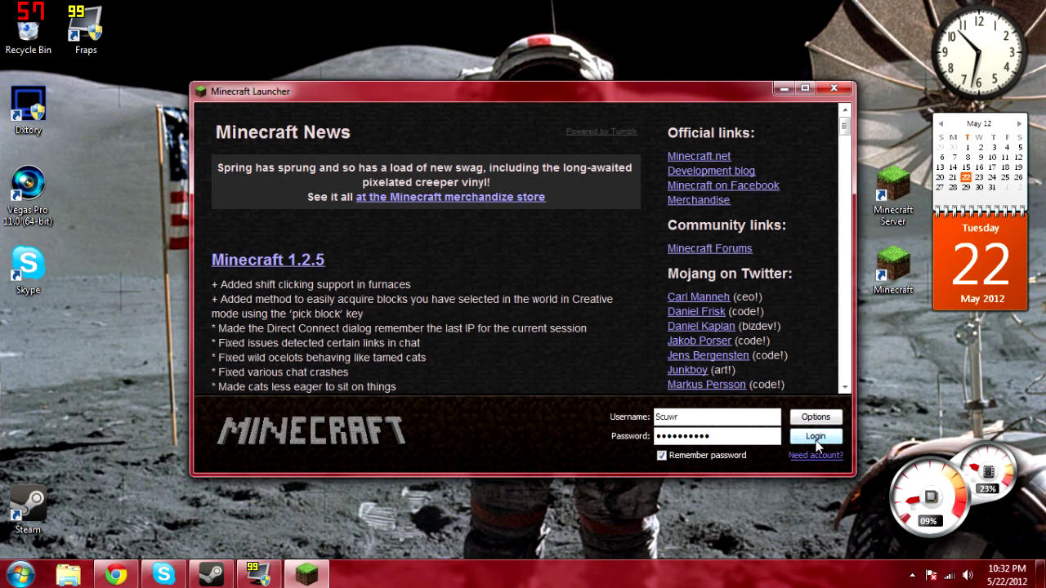
{"action": "key", "text": "Return"}
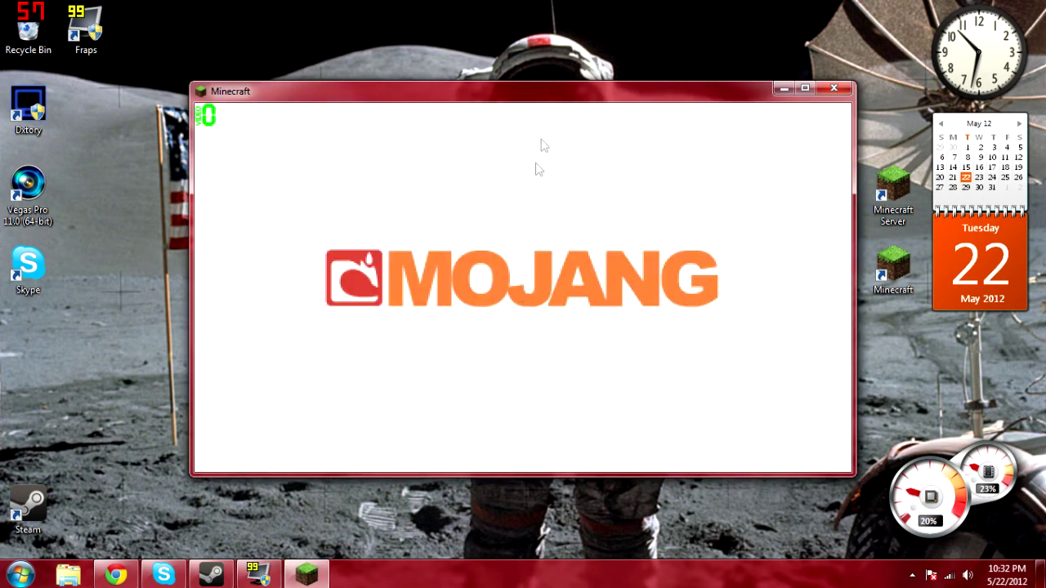
{"action": "left_click_drag", "start_coordinate": [544, 90], "coordinate": [550, 0]}
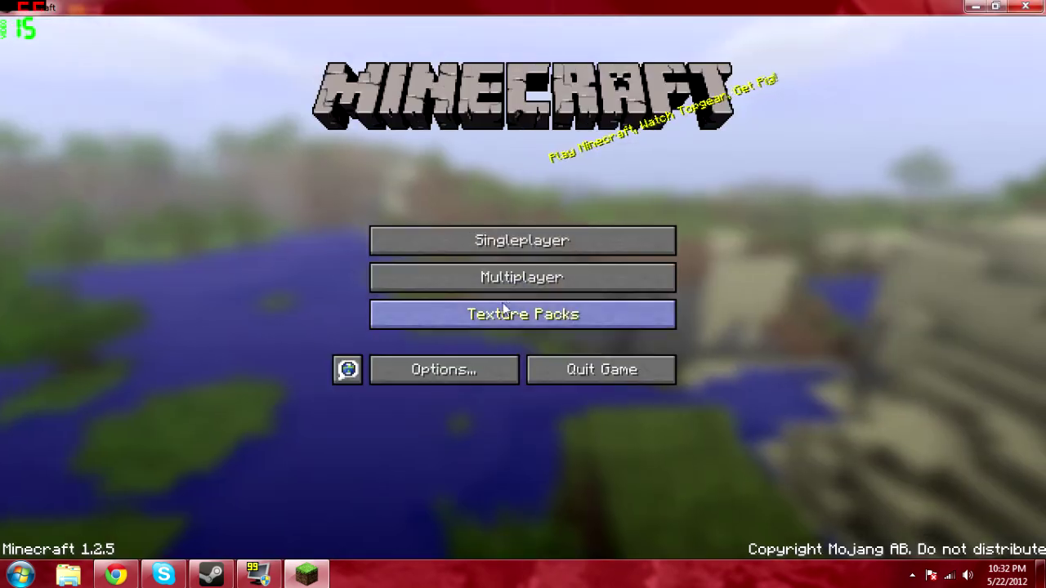
- Delete the creative-mode world Test from the singleplayer world list
{"action": "left_click", "coordinate": [525, 241]}
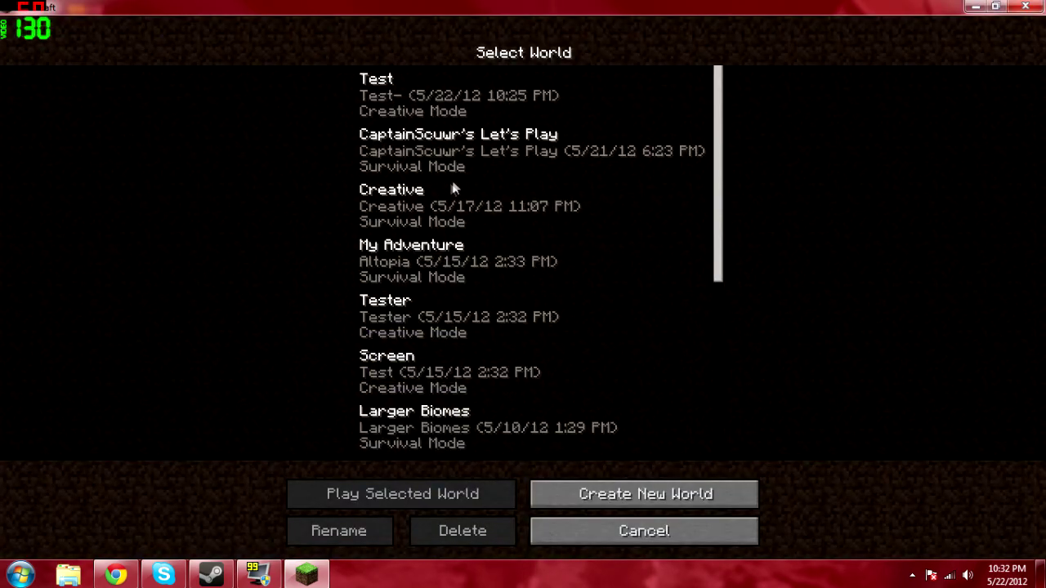
{"action": "left_click", "coordinate": [446, 107]}
{"action": "left_click", "coordinate": [465, 541]}
{"action": "left_click", "coordinate": [447, 279]}
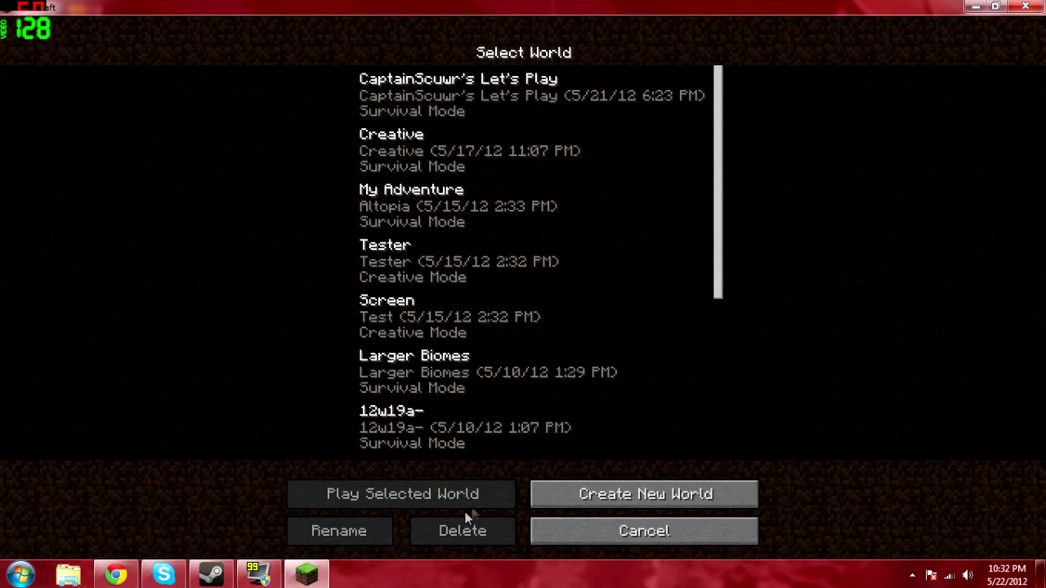
- Create a new survival world named Test and enter it
{"action": "left_click", "coordinate": [592, 494]}
{"action": "key", "text": "BackSpace"}
{"action": "key", "text": "BackSpace"}
{"action": "key", "text": "BackSpace"}
{"action": "key", "text": "BackSpace"}
{"action": "key", "text": "BackSpace"}
{"action": "key", "text": "BackSpace"}
{"action": "key", "text": "BackSpace"}
{"action": "key", "text": "BackSpace"}
{"action": "key", "text": "BackSpace"}
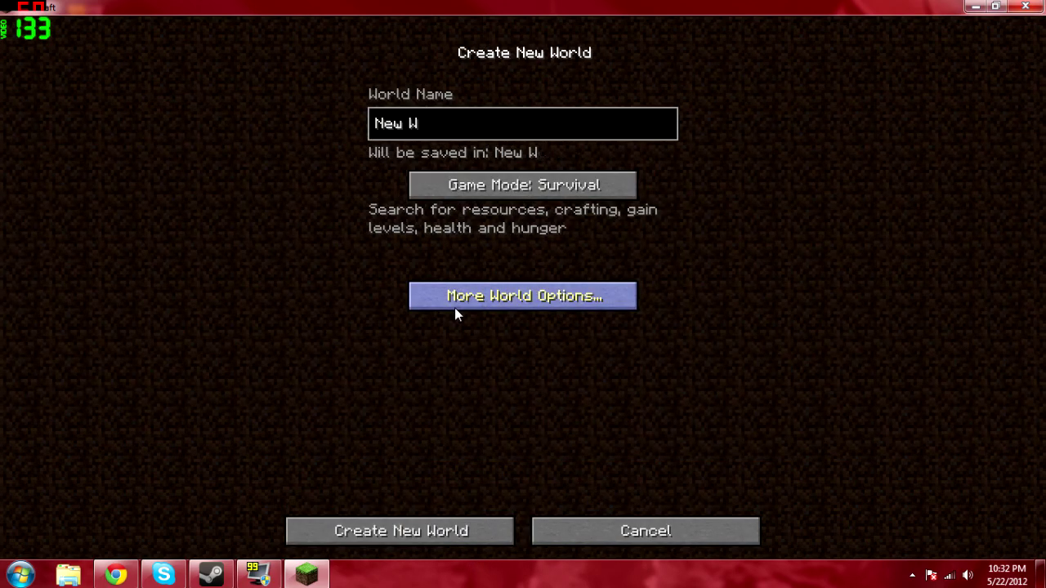
{"action": "type", "text": "Test"}
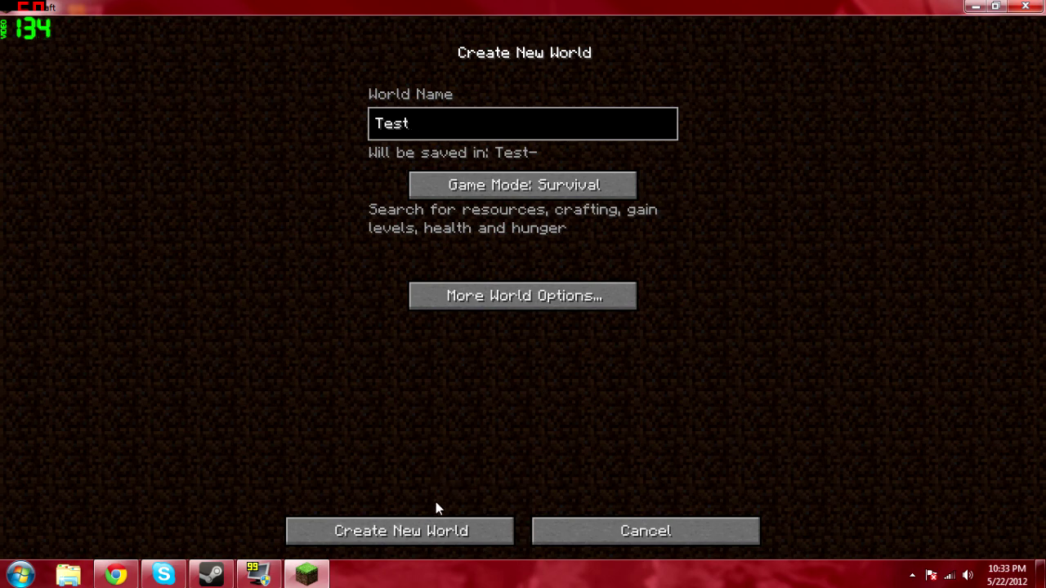
{"action": "left_click", "coordinate": [433, 530]}
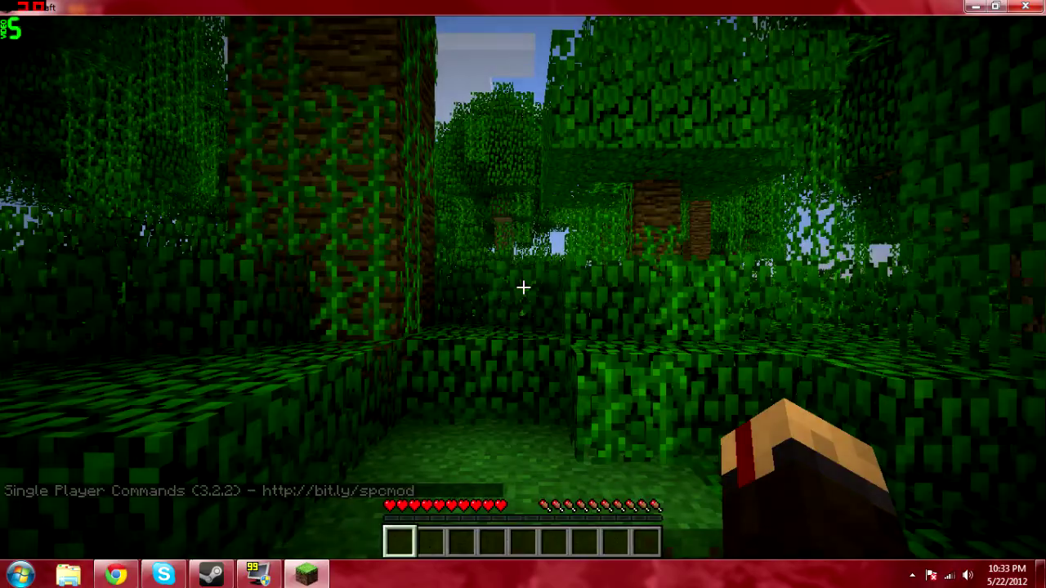
- Show the debug overlay with the memory figures and walk forward through the jungle
{"action": "key", "text": "F3"}
{"action": "key", "text": "w"}
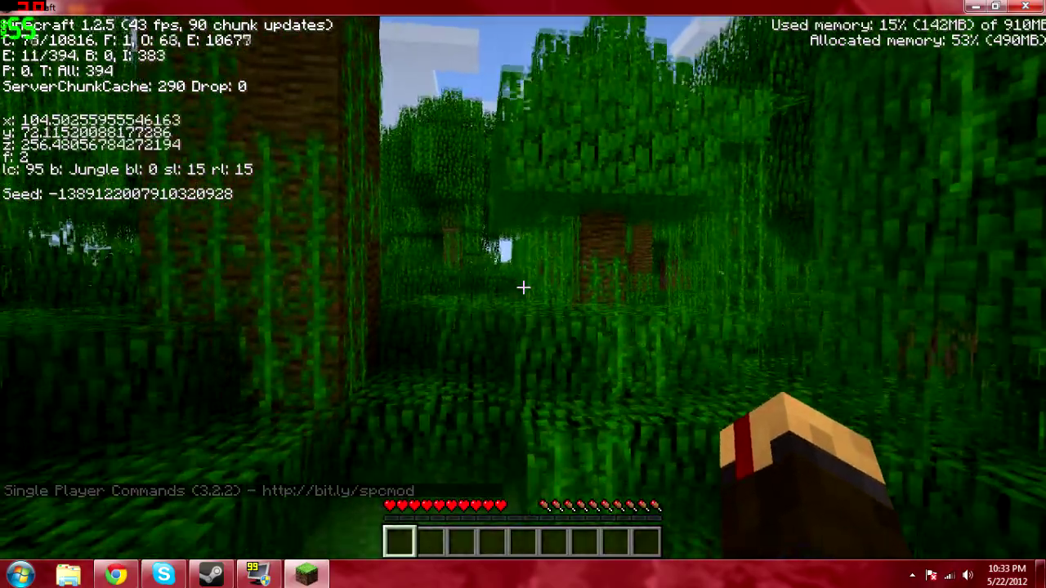
{"action": "key", "text": "w"}
- Enable flying at speed 10 with the chat command fly 10
{"action": "type", "text": "t"}
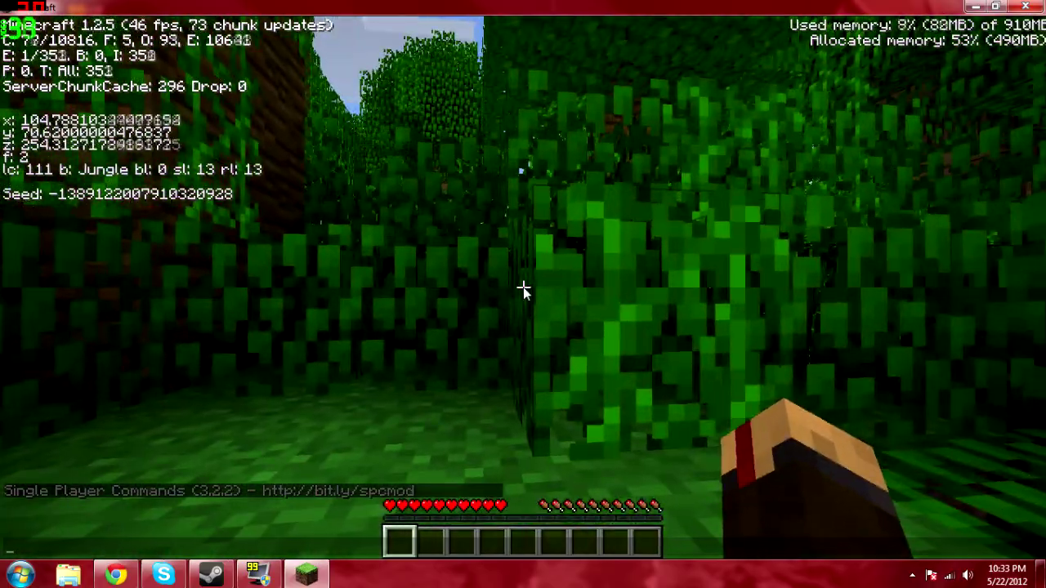
{"action": "type", "text": "gly"}
{"action": "key", "text": "BackSpace"}
{"action": "key", "text": "BackSpace"}
{"action": "key", "text": "BackSpace"}
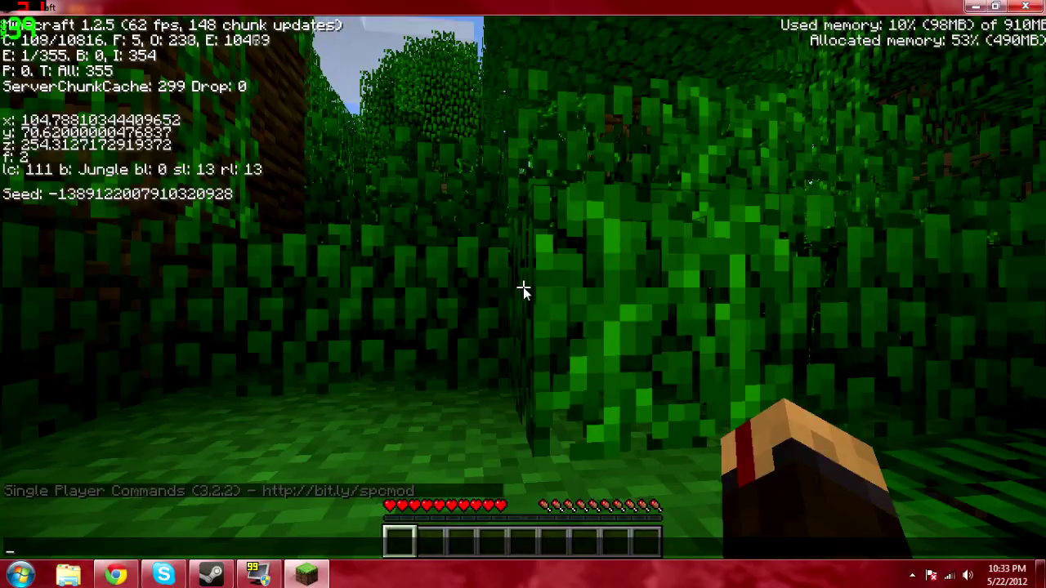
{"action": "type", "text": "fly 10"}
{"action": "key", "text": "Return"}
- Rise above the jungle trees, fly over to the grassy plains and come down to the ground
{"action": "key", "text": "space"}
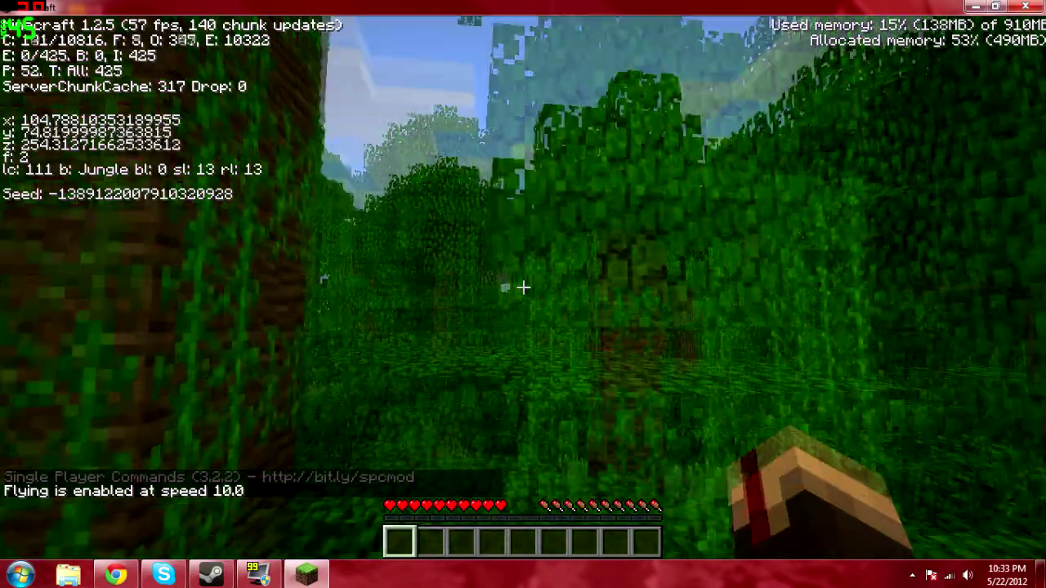
{"action": "key", "text": "space"}
{"action": "key", "text": "w"}
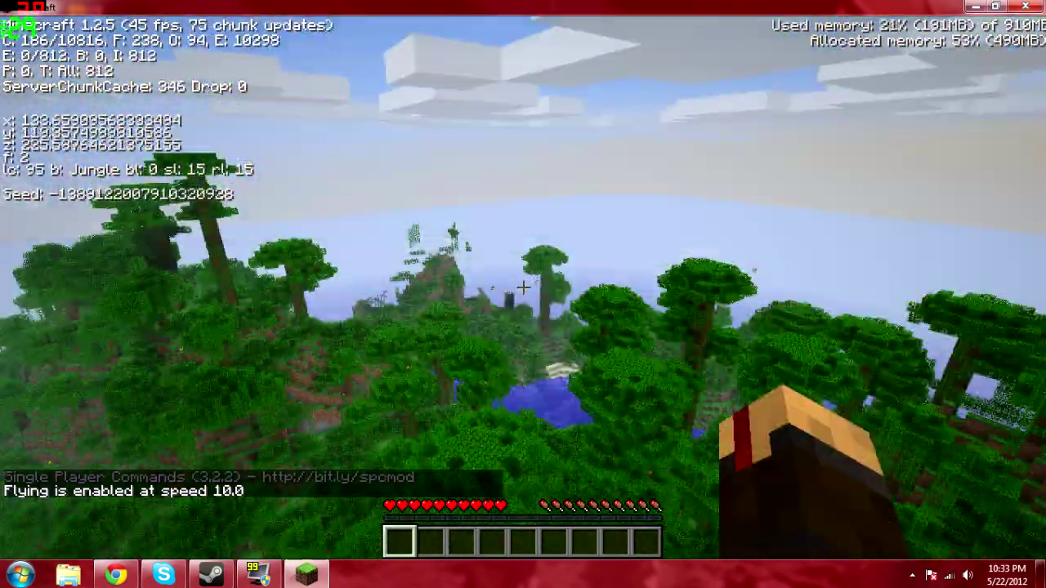
{"action": "key", "text": "w"}
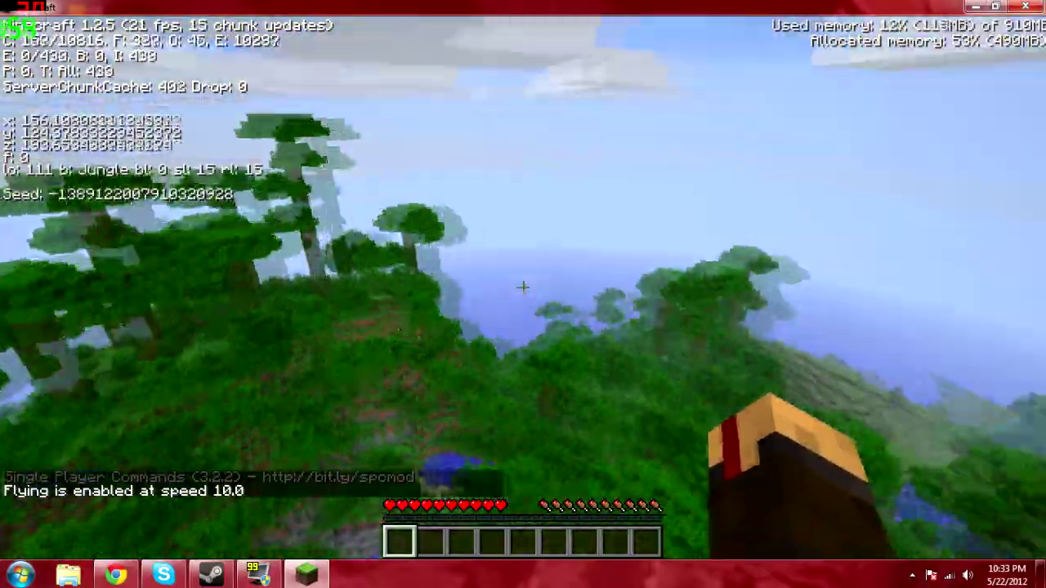
{"action": "key", "text": "w"}
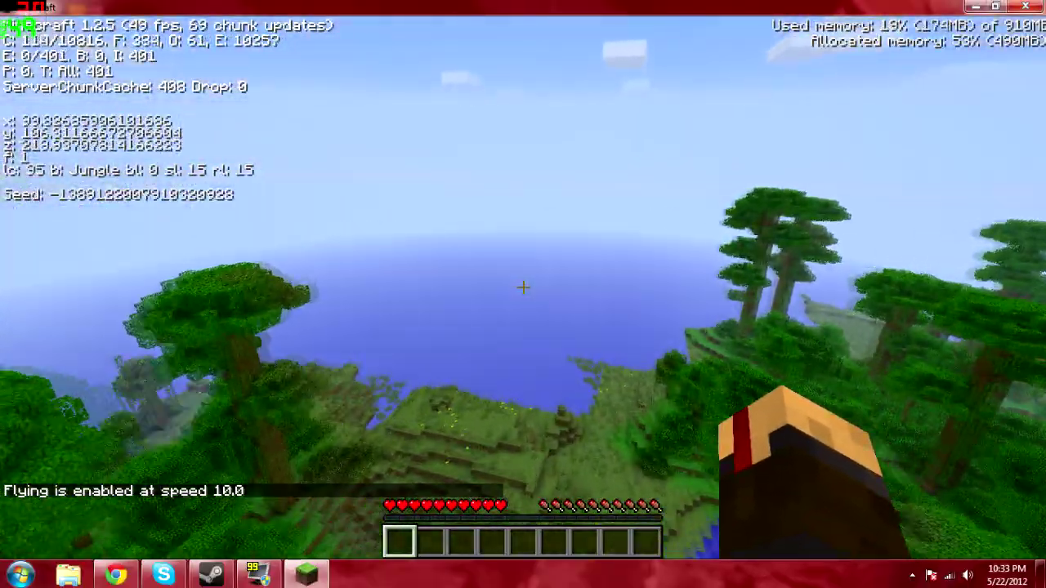
{"action": "key", "text": "w"}
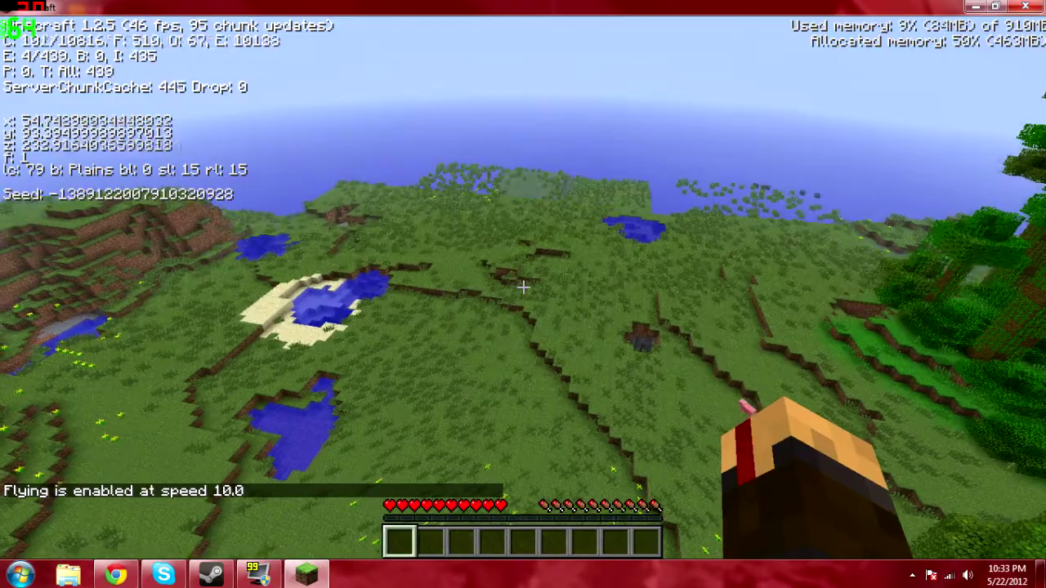
{"action": "key", "text": "w"}
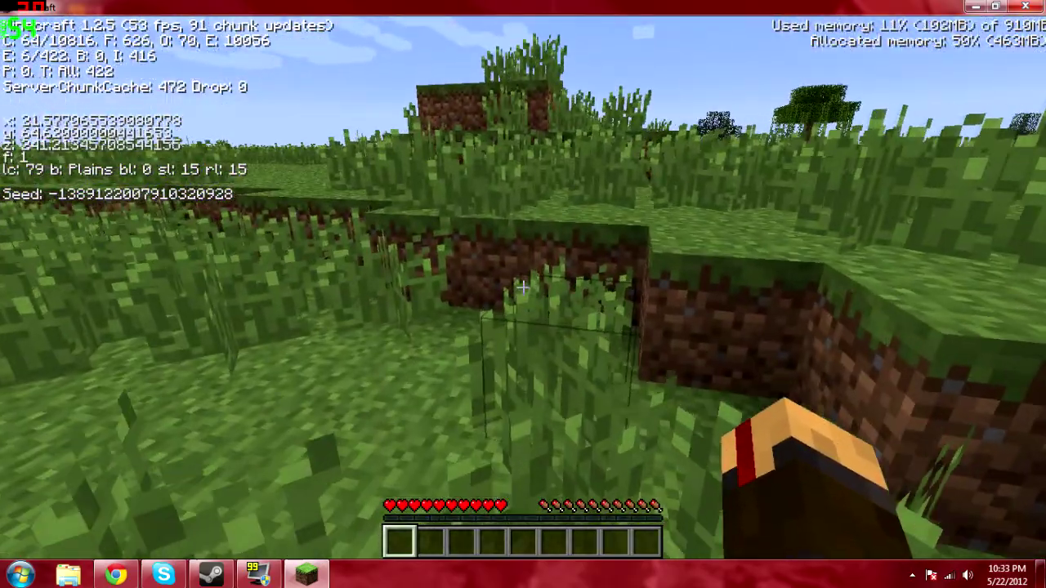
- Turn flying off with the fly command and leave the chat without sending anything else
{"action": "type", "text": "tfly"}
{"action": "key", "text": "Return"}
{"action": "type", "text": "t"}
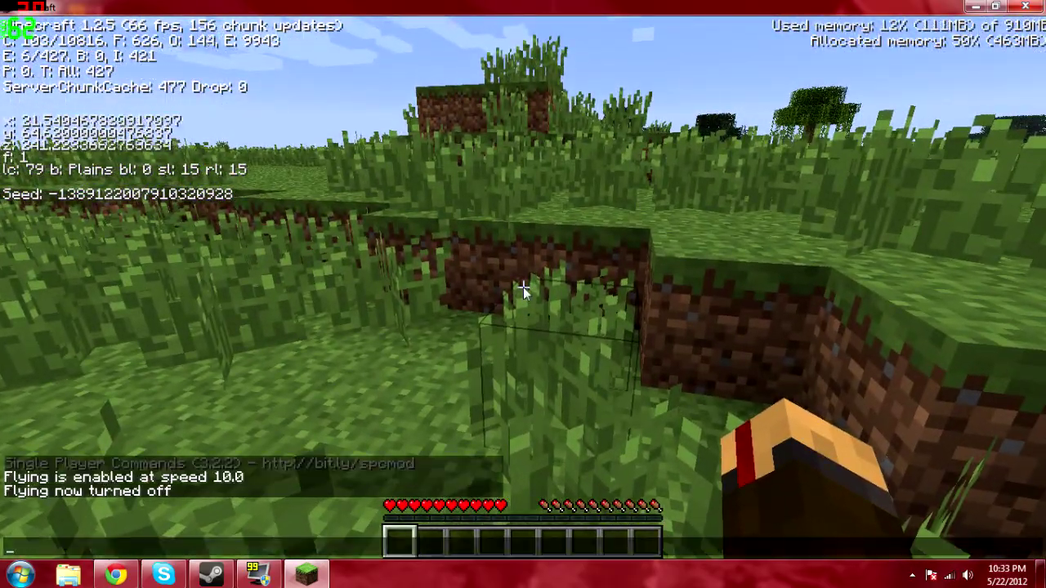
{"action": "type", "text": "g"}
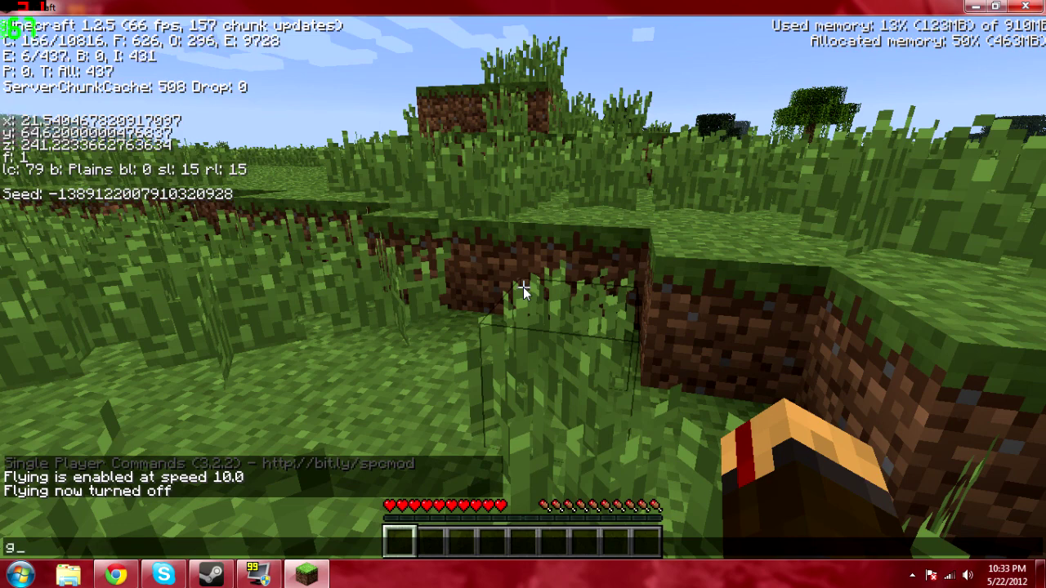
{"action": "key", "text": "Escape"}
- Add 64 purple swirl-patterned explosive blocks and 64 levers to the hotbar from the item list
{"action": "key", "text": "e"}
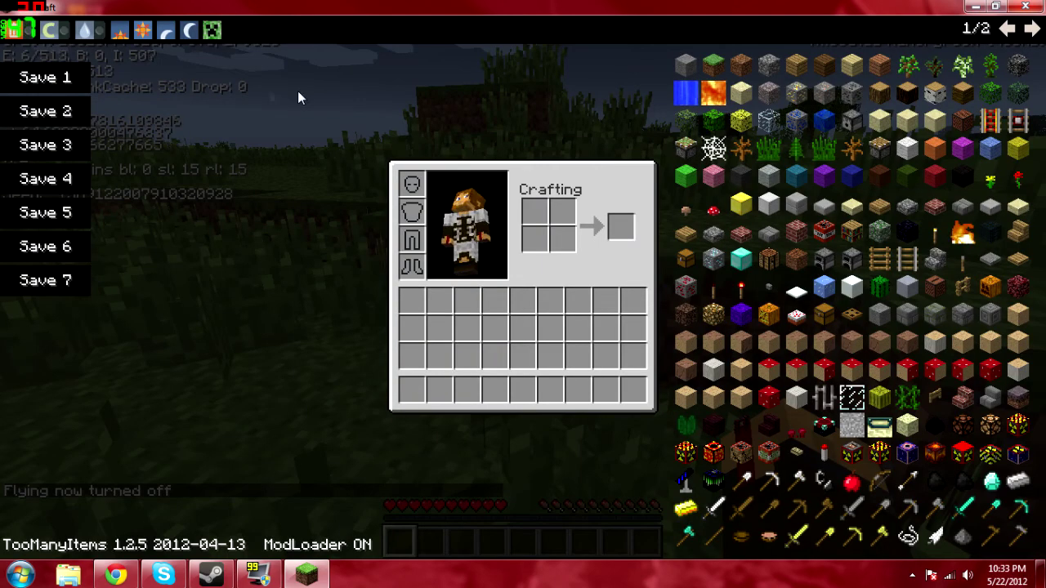
{"action": "left_click", "coordinate": [50, 33]}
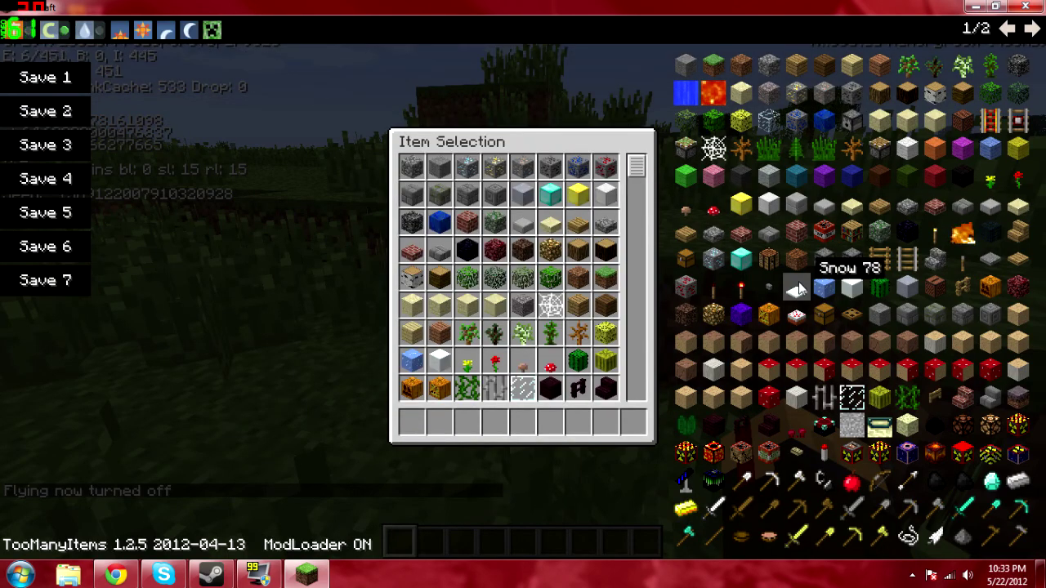
{"action": "left_click", "coordinate": [909, 458]}
{"action": "left_click", "coordinate": [909, 458]}
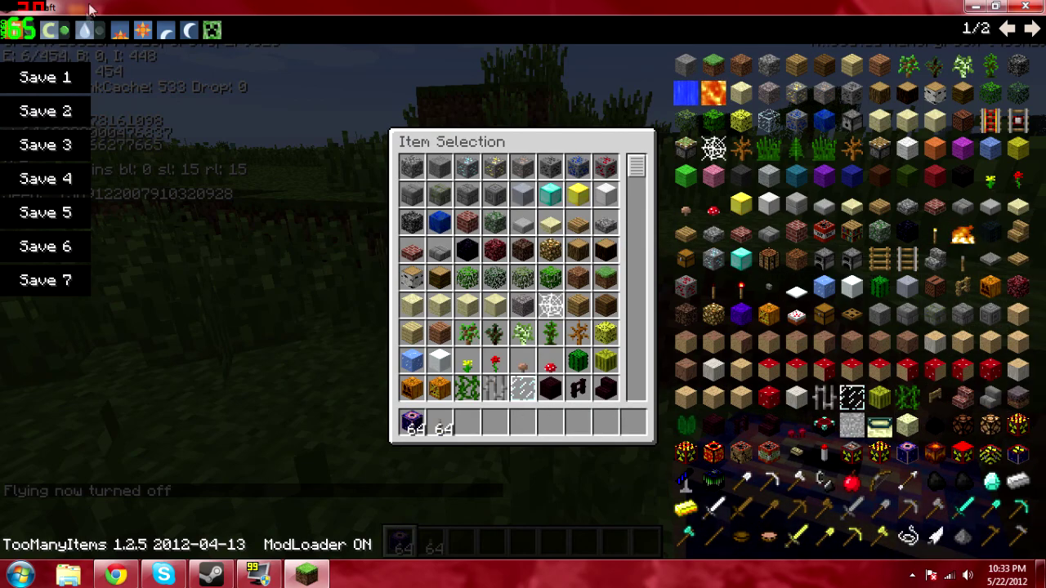
{"action": "left_click", "coordinate": [53, 31]}
{"action": "key", "text": "e"}
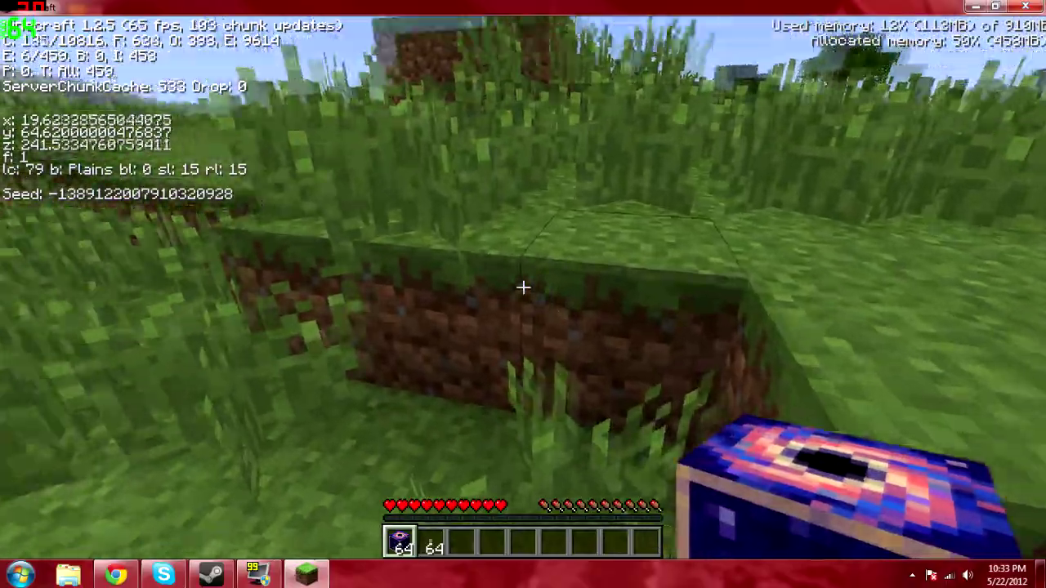
- Switch creative mode on and fly to an open patch of the grassy plains
{"action": "key", "text": "e"}
{"action": "left_click", "coordinate": [49, 30]}
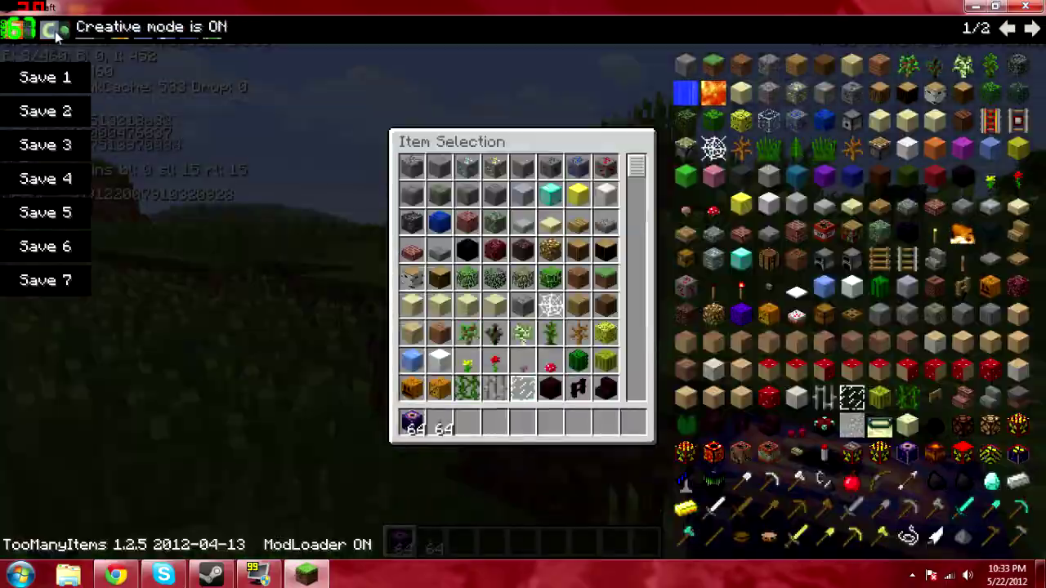
{"action": "key", "text": "e"}
{"action": "key", "text": "w"}
{"action": "key", "text": "space"}
{"action": "key", "text": "space"}
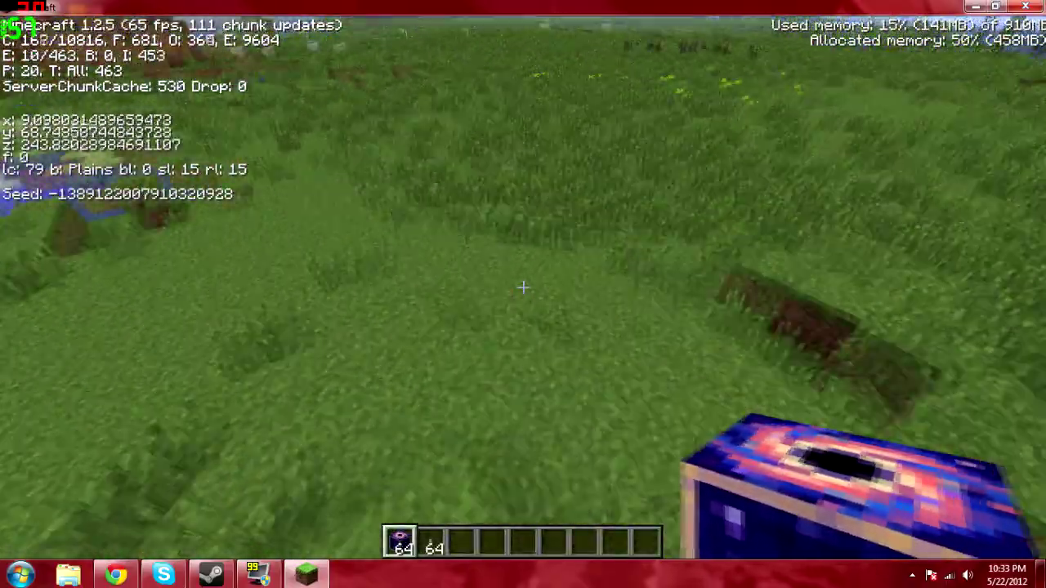
- Place one purple swirl explosive block on the grass and a lever on the ground beside it
{"action": "right_click", "coordinate": [523, 287]}
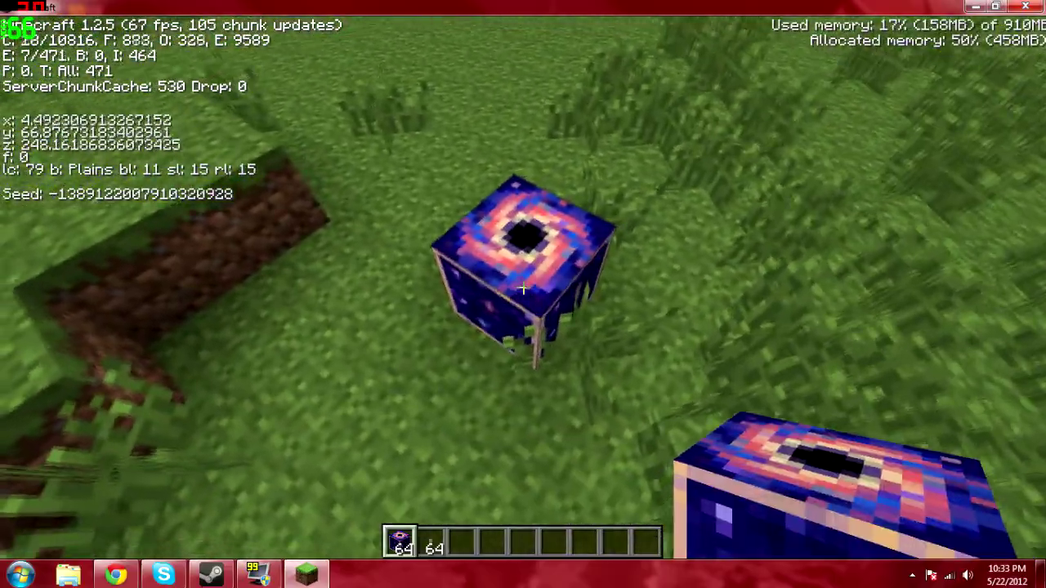
{"action": "key", "text": "2"}
{"action": "right_click", "coordinate": [523, 288]}
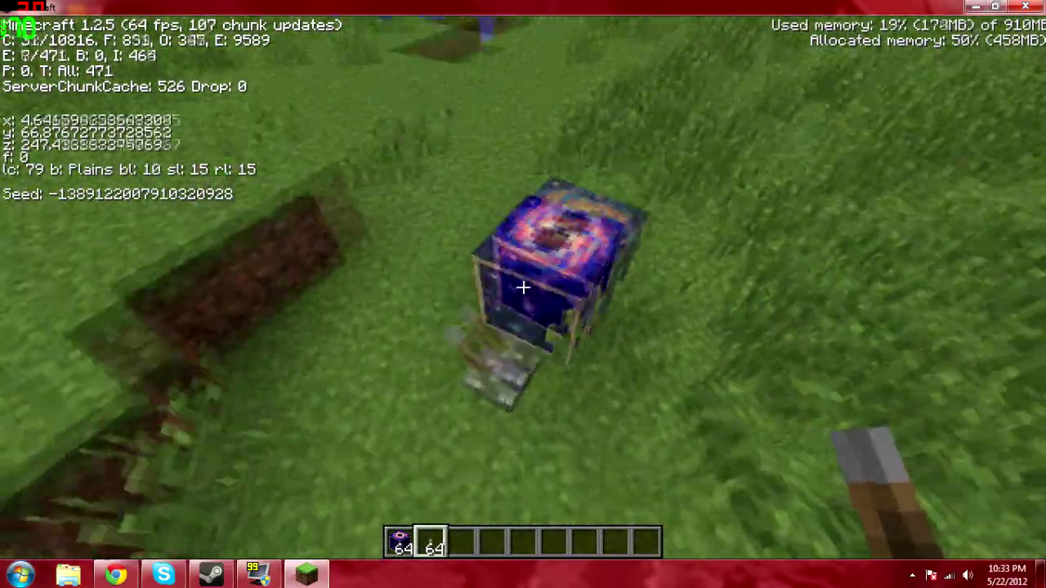
- Resume from the game menu, set off the swirl block with its lever, and fly up and back to watch the explosion
{"action": "key", "text": "Escape"}
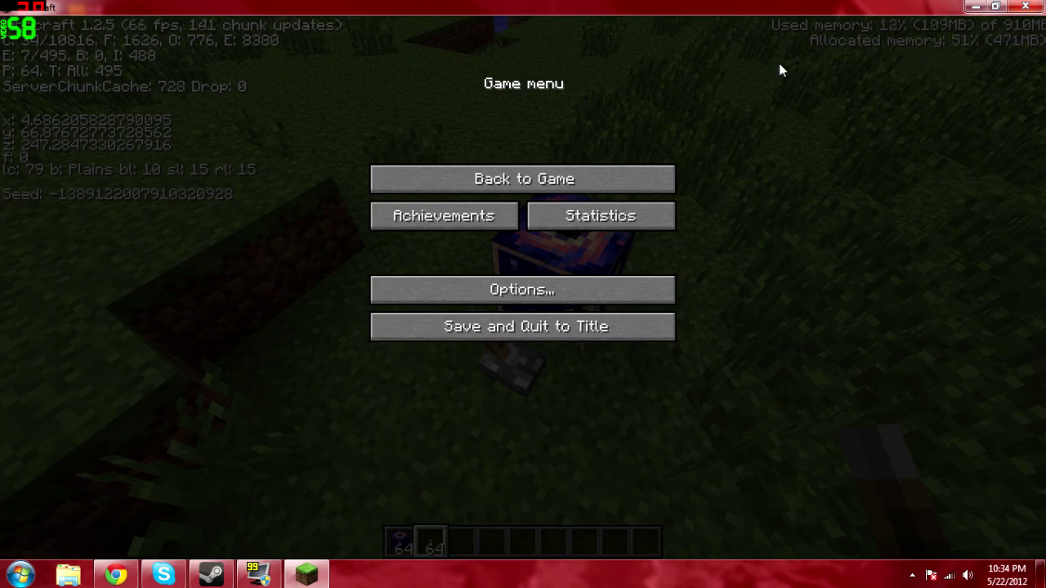
{"action": "left_click", "coordinate": [584, 177]}
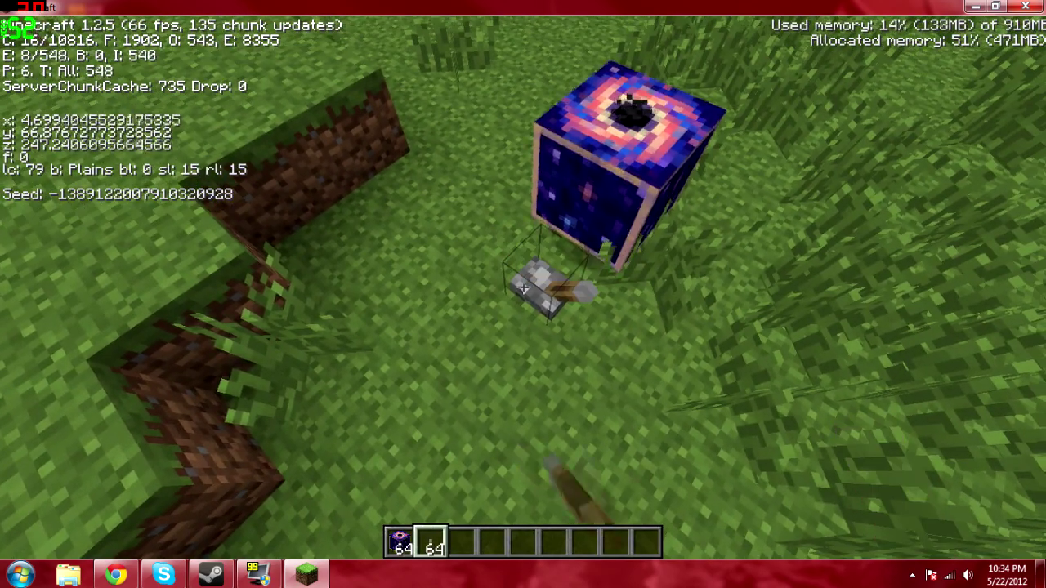
{"action": "key", "text": "space"}
{"action": "key", "text": "s"}
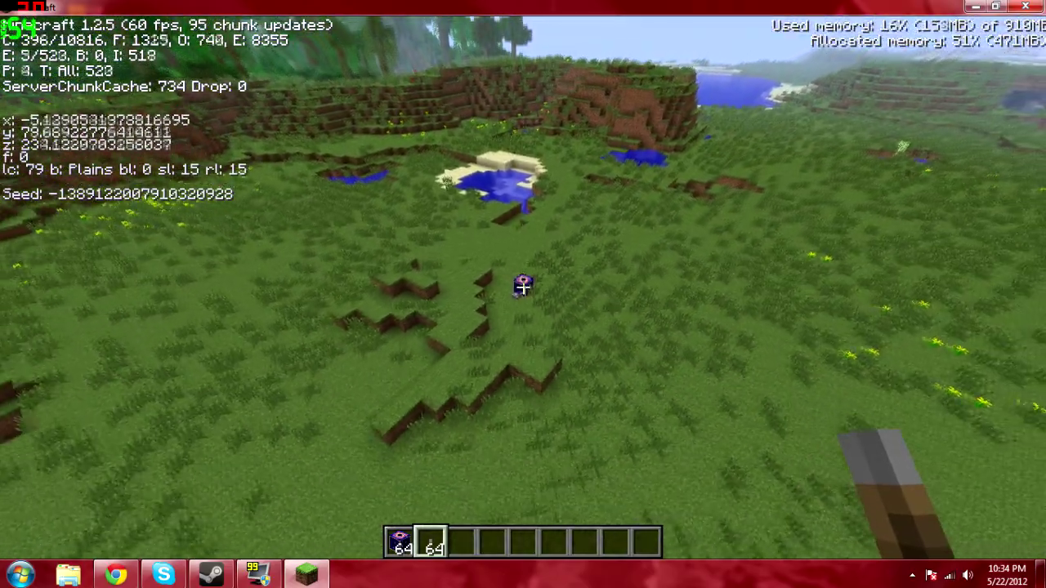
{"action": "key", "text": "space"}
{"action": "key", "text": "s"}
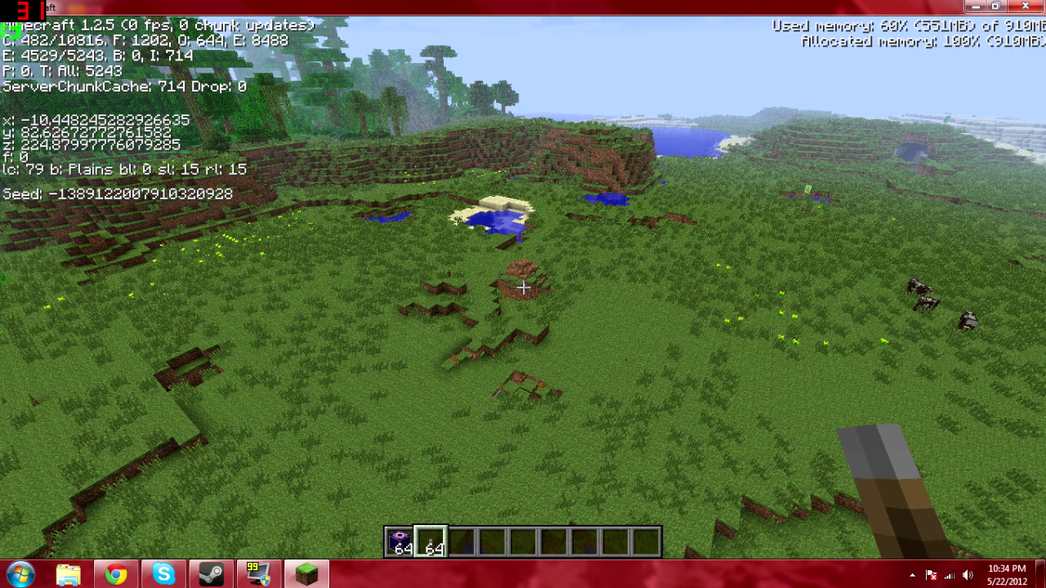
{"action": "right_click", "coordinate": [523, 287]}
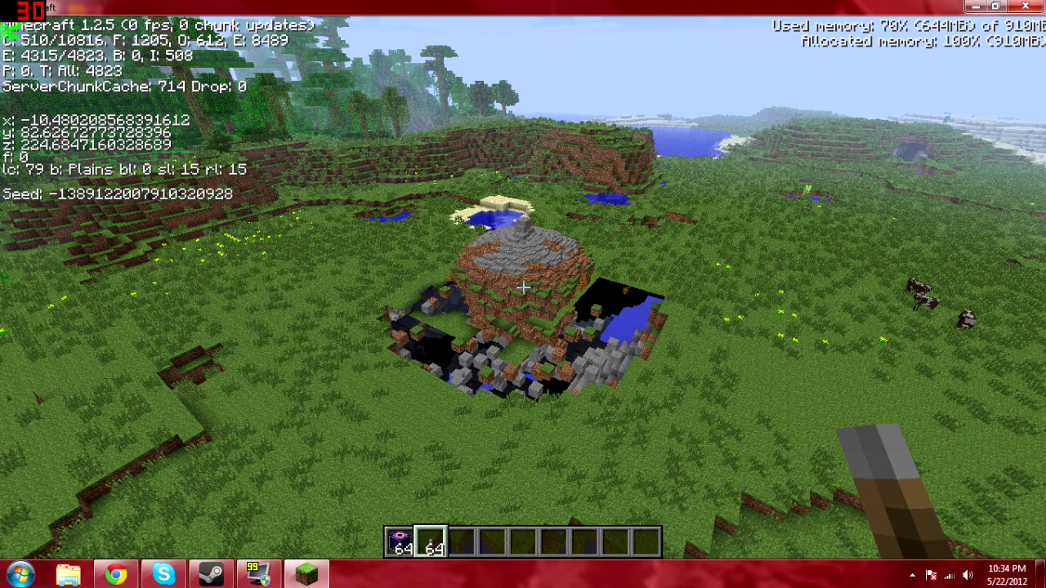
{"action": "right_click", "coordinate": [522, 287]}
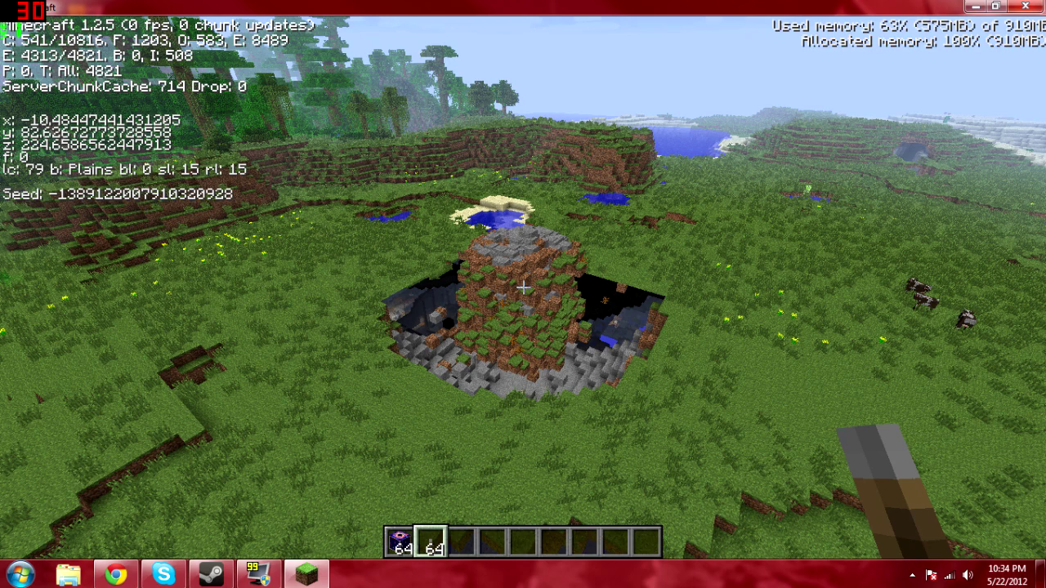
{"action": "right_click", "coordinate": [523, 287]}
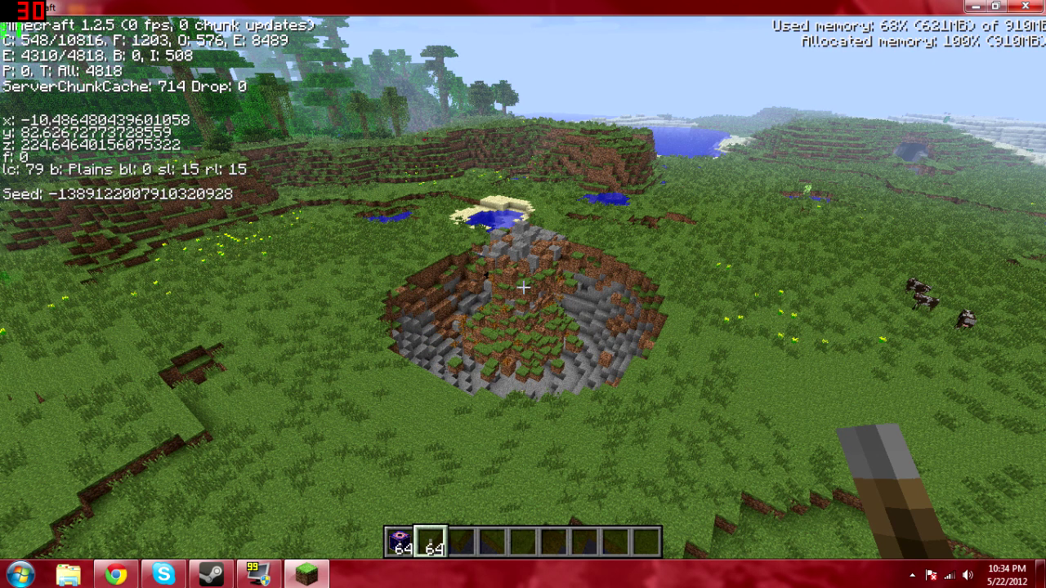
{"action": "right_click", "coordinate": [523, 287]}
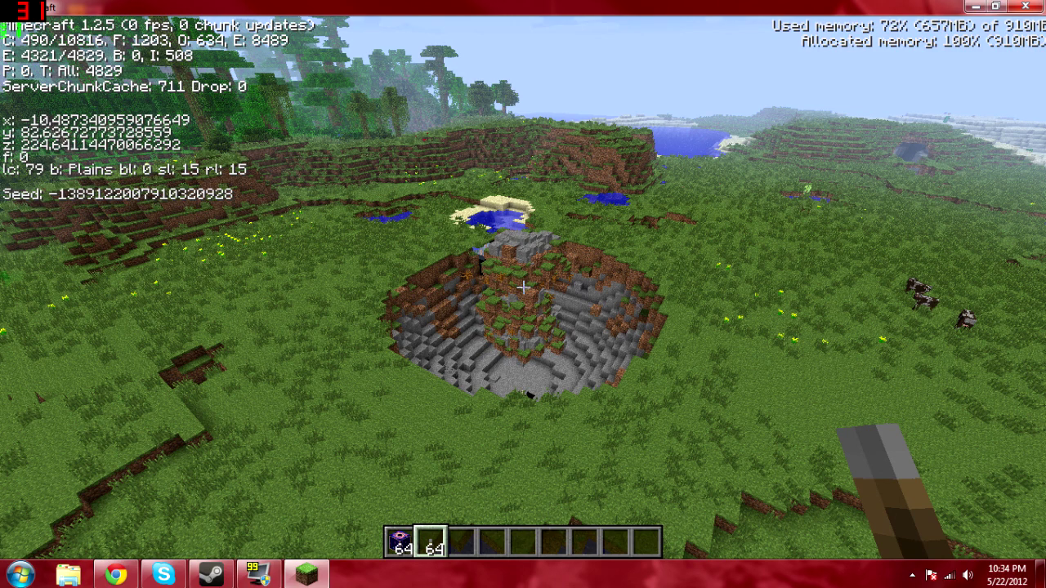
{"action": "right_click", "coordinate": [523, 287]}
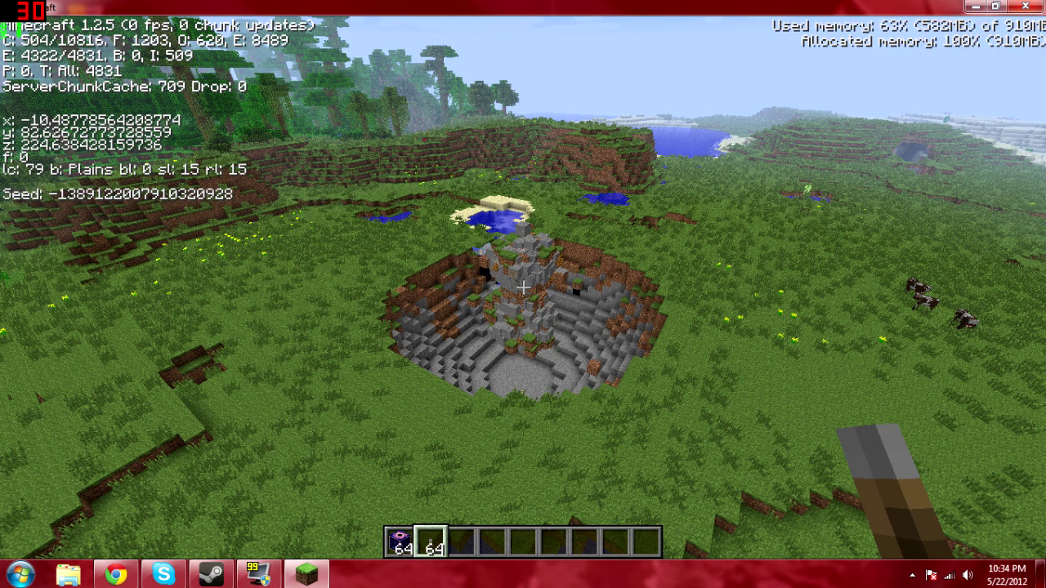
{"action": "right_click", "coordinate": [522, 287]}
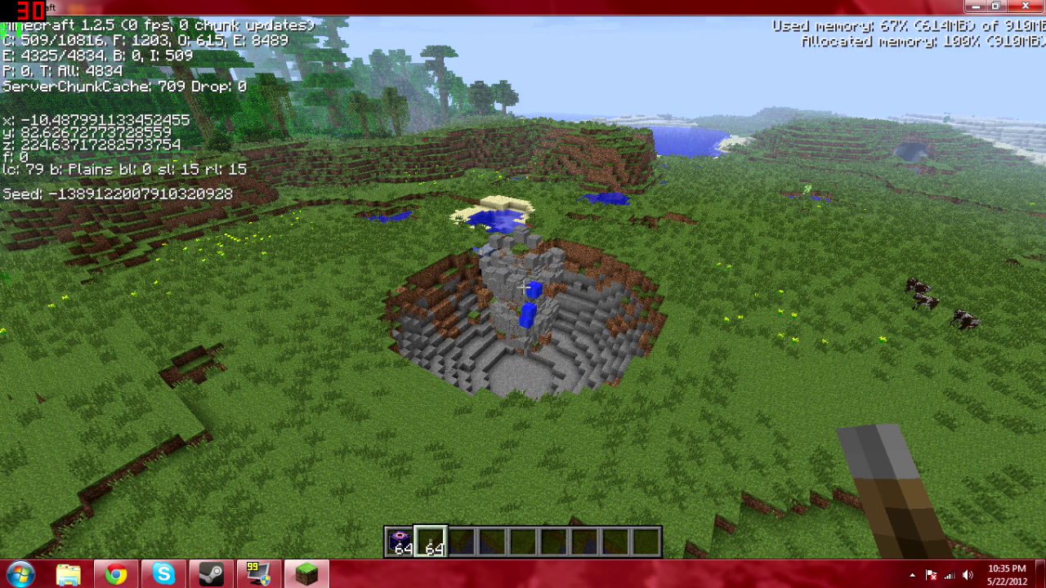
{"action": "right_click", "coordinate": [523, 287]}
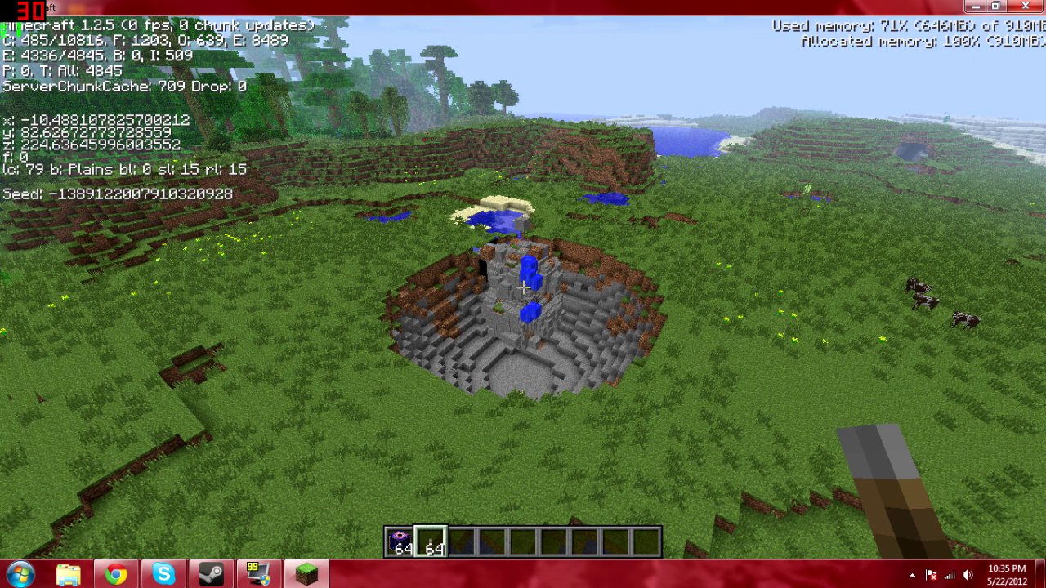
{"action": "right_click", "coordinate": [523, 286]}
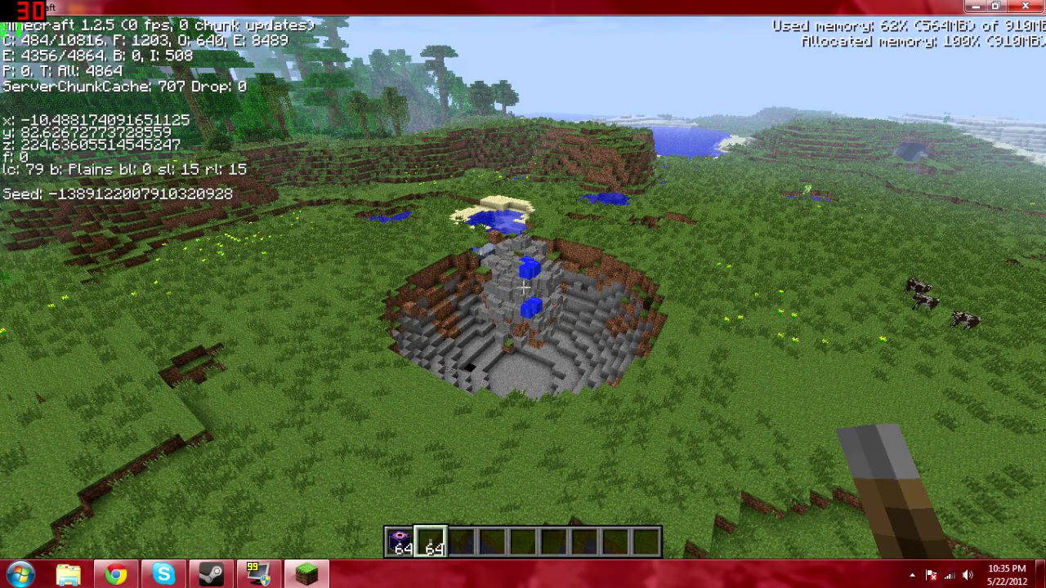
{"action": "right_click", "coordinate": [523, 287]}
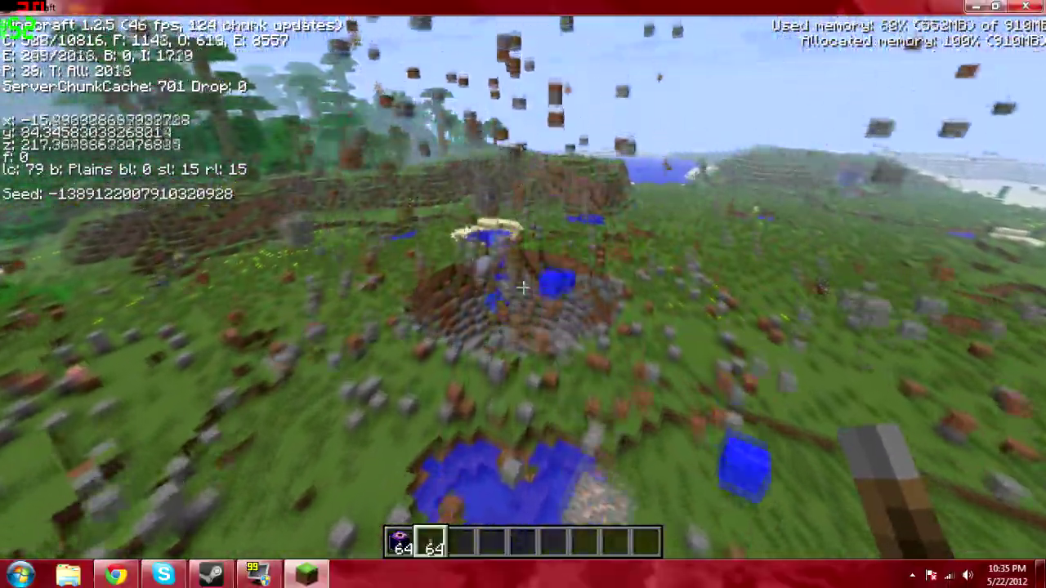
- Fly around the blast site and down to the crater to examine the scattered debris, frame rate and memory use
{"action": "key", "text": "w"}
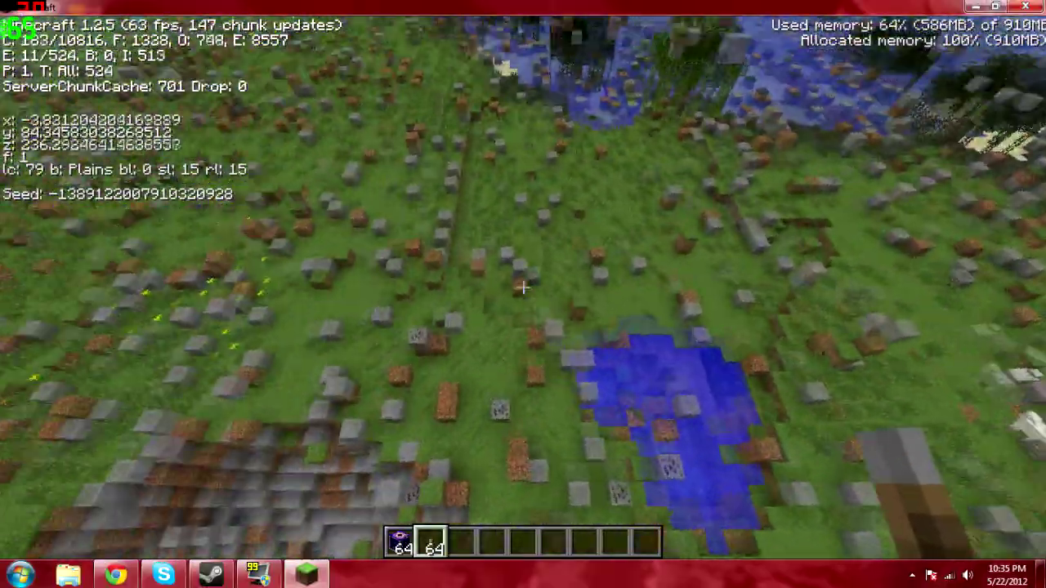
{"action": "key", "text": "w"}
{"action": "key", "text": "w"}
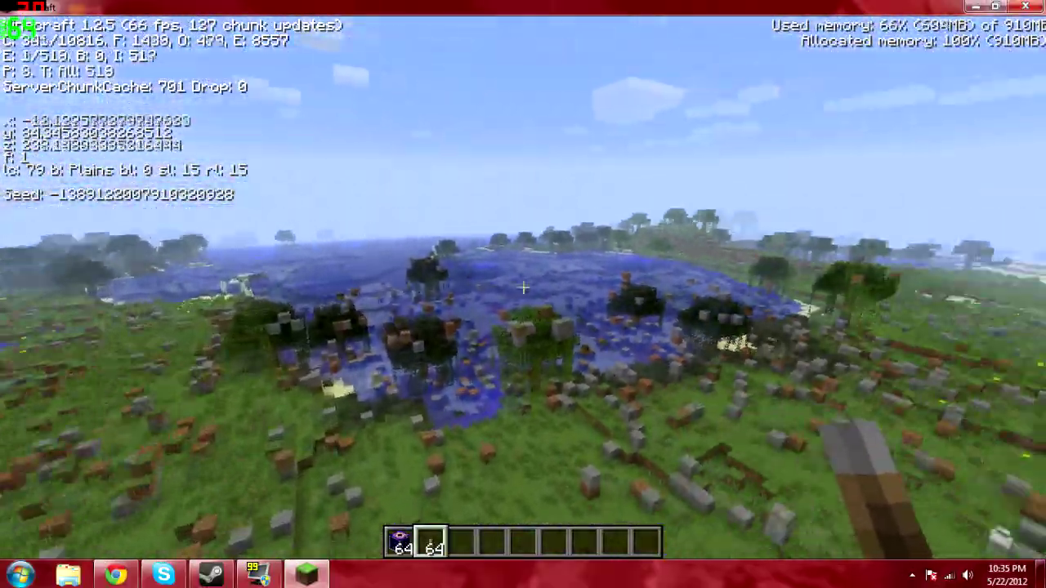
{"action": "key", "text": "w"}
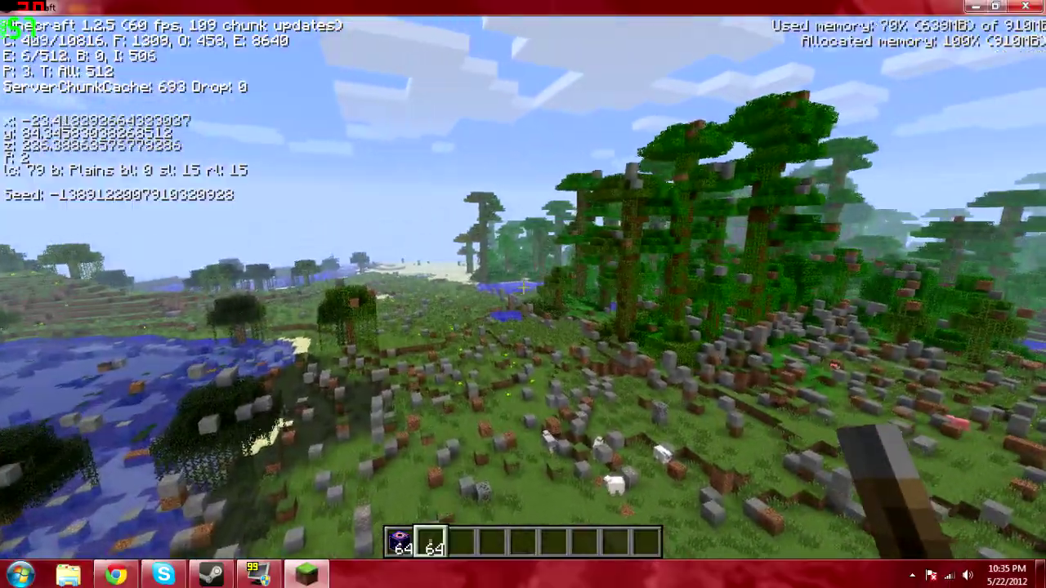
{"action": "key", "text": "w"}
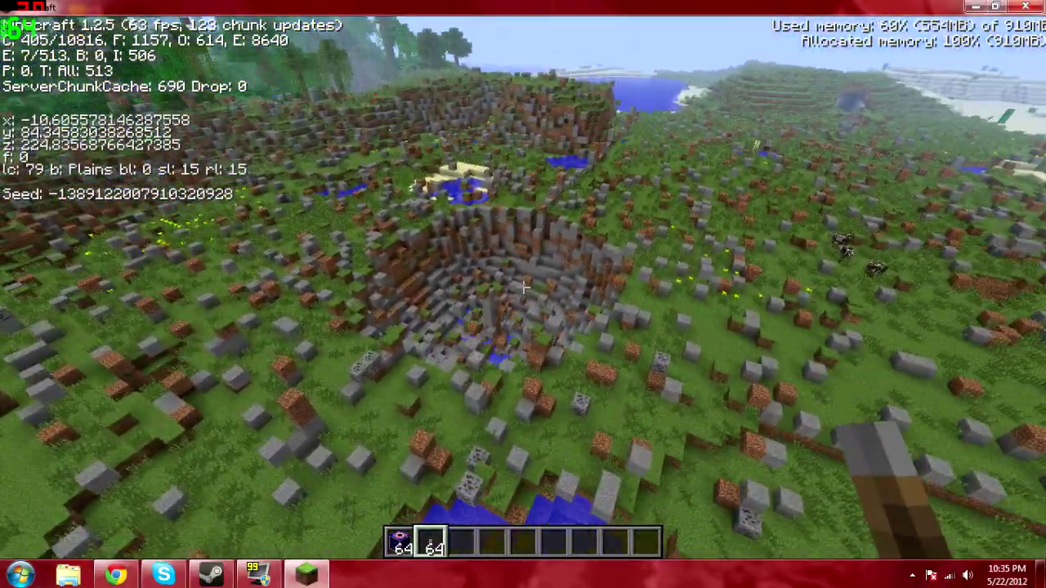
{"action": "key", "text": "w"}
{"action": "key", "text": "shift"}
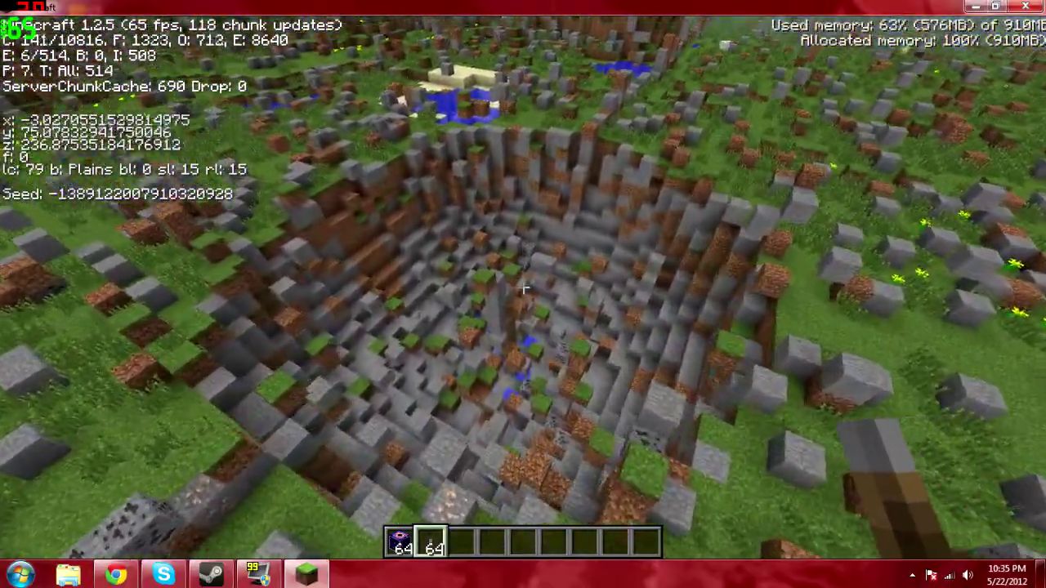
{"action": "key", "text": "w"}
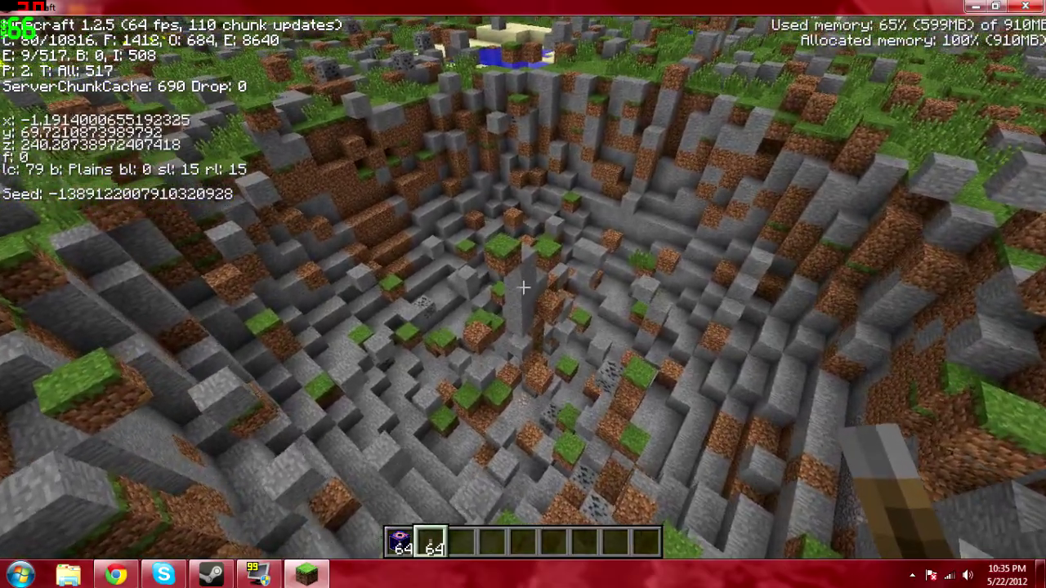
{"action": "key", "text": "d"}
{"action": "key", "text": "w"}
{"action": "key", "text": "w"}
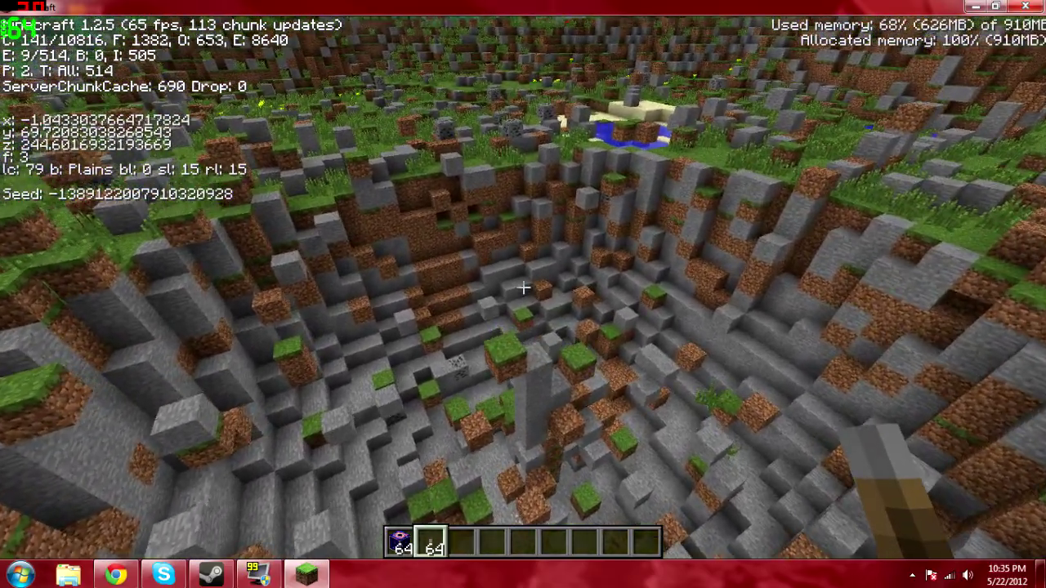
- Save the world, quit to the title screen and exit the game
{"action": "key", "text": "Escape"}
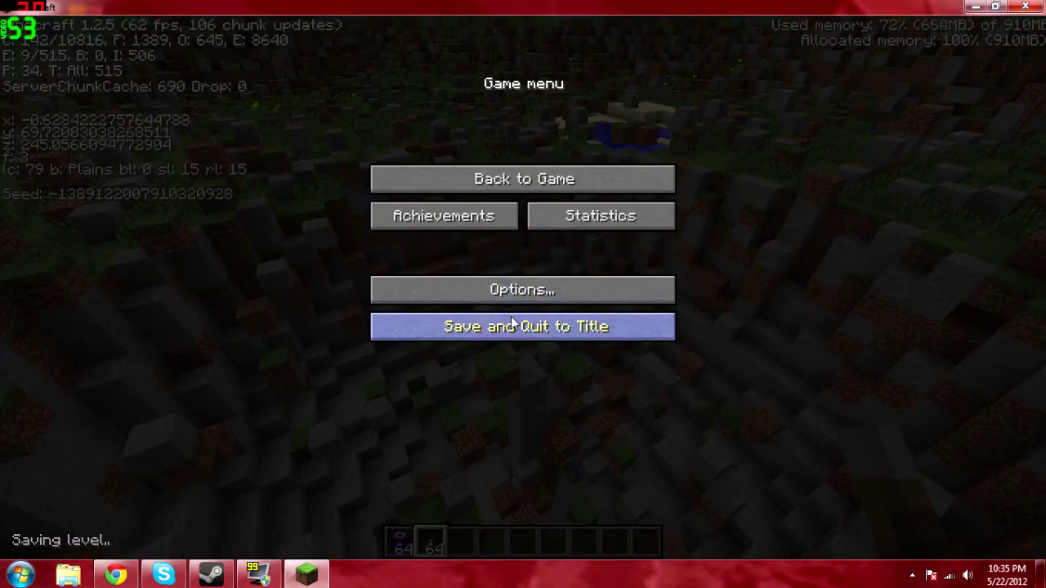
{"action": "left_click", "coordinate": [515, 321]}
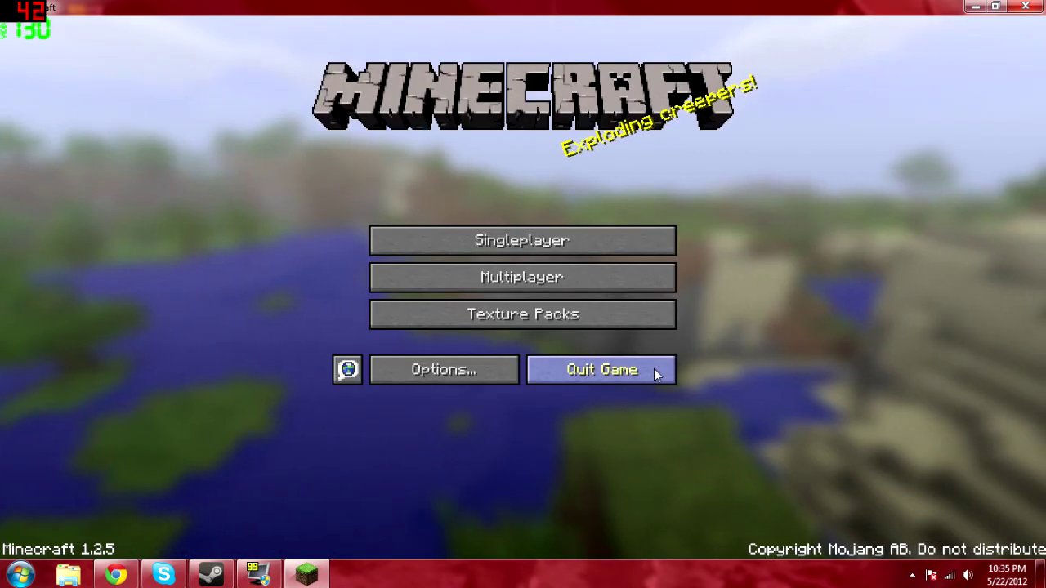
{"action": "left_click", "coordinate": [653, 369]}
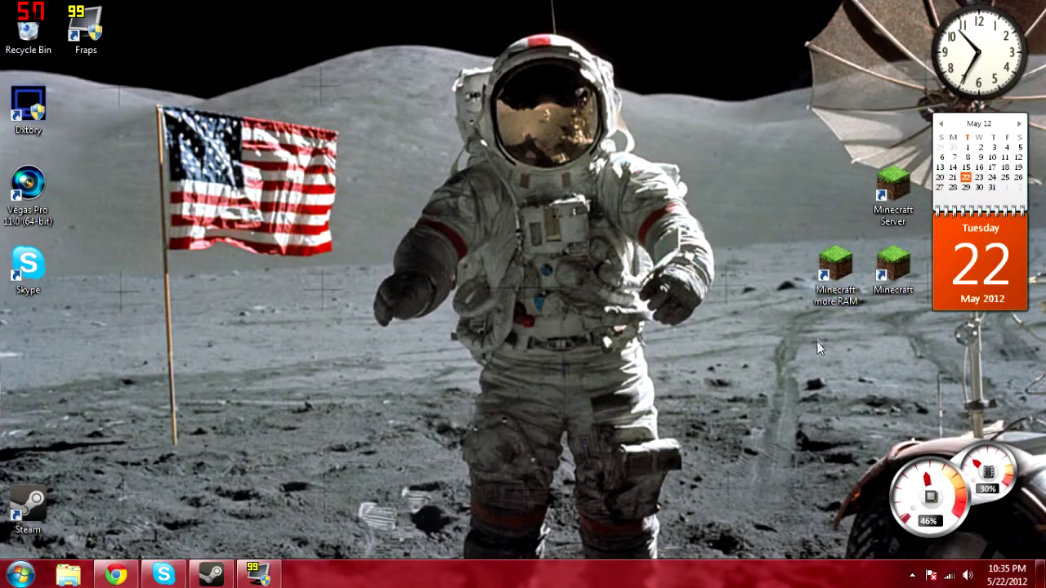
- Launch the game from the "Minecraft more RAM" desktop shortcut, maximize the launcher and log in with the remembered account
{"action": "double_click", "coordinate": [830, 275]}
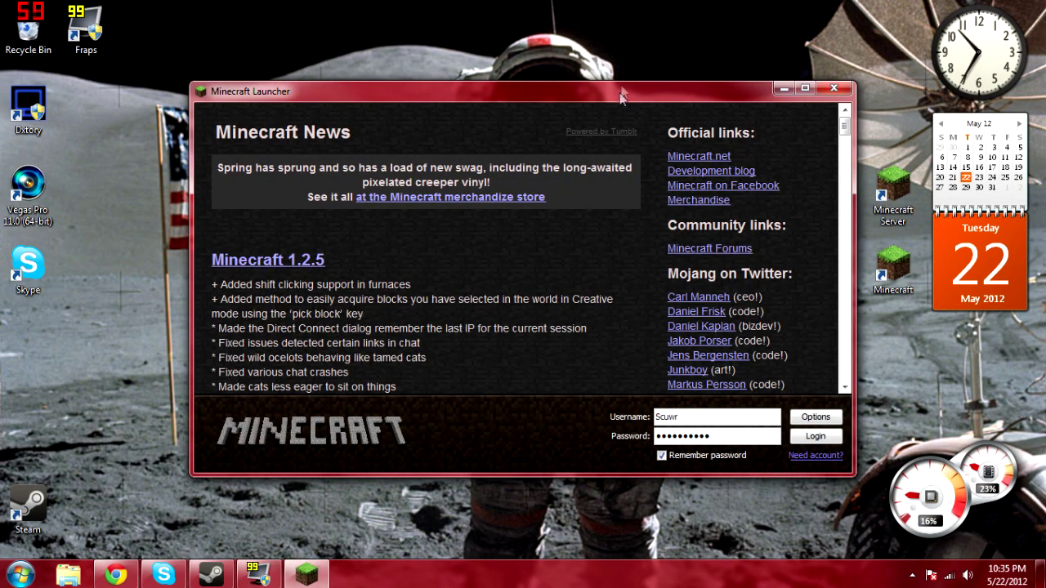
{"action": "double_click", "coordinate": [619, 92]}
{"action": "left_click", "coordinate": [996, 521]}
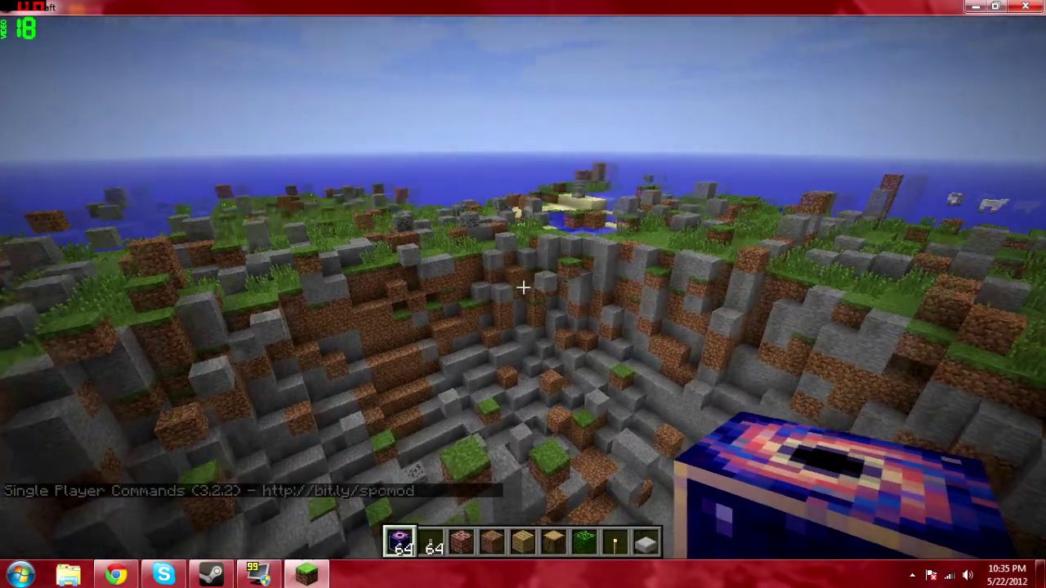
- Fly up over the debris-covered plains, show the debug overlay to check the memory allocation, and pause and resume the game
{"action": "key", "text": "space"}
{"action": "key", "text": "w"}
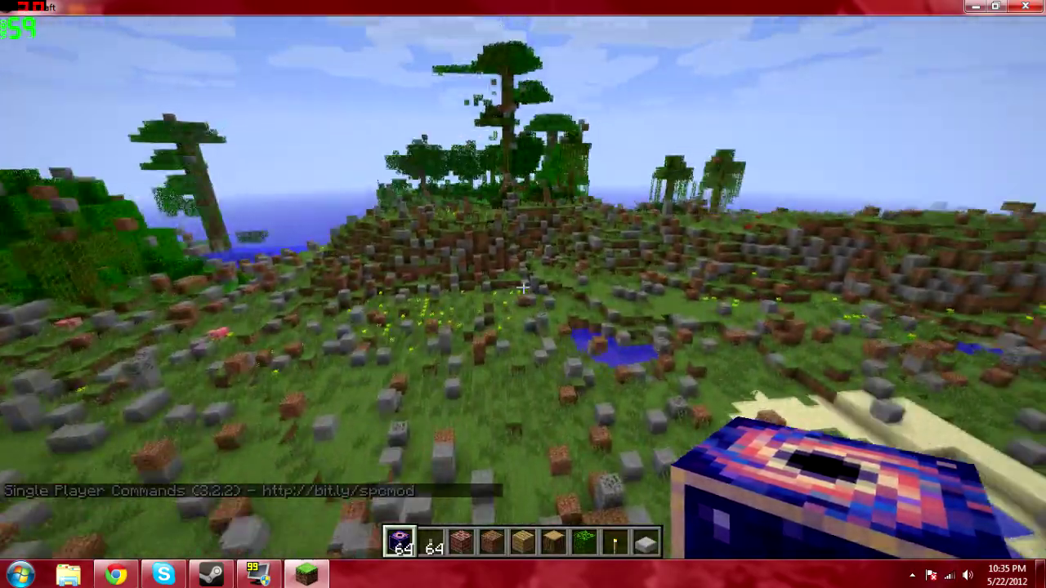
{"action": "key", "text": "w"}
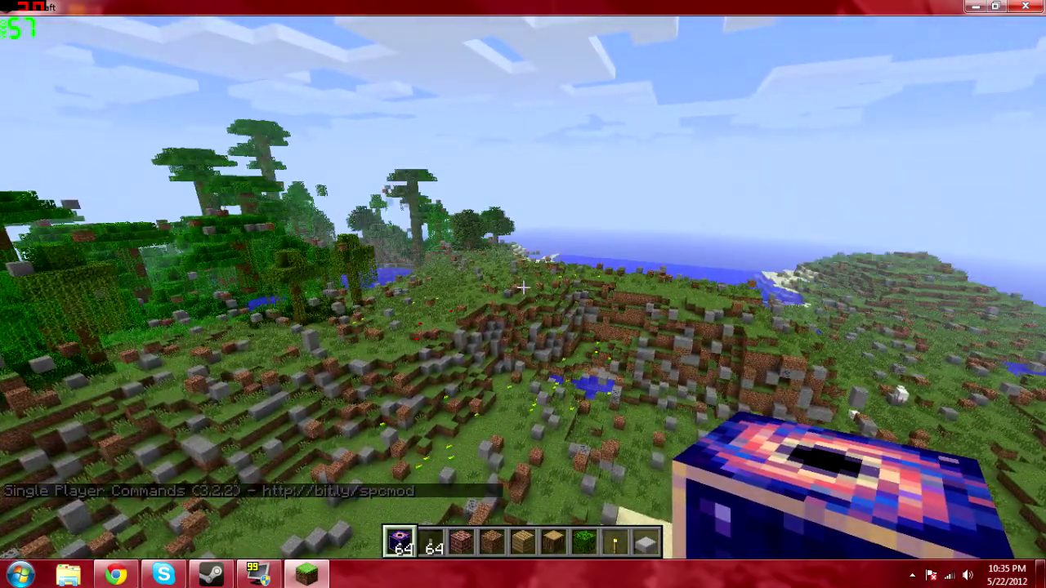
{"action": "key", "text": "F3"}
{"action": "key", "text": "w"}
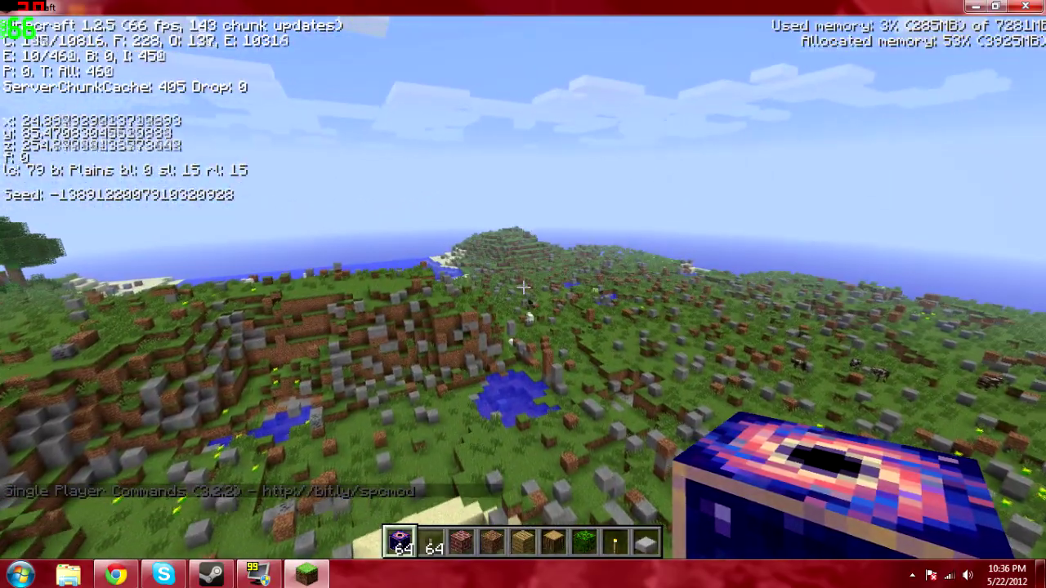
{"action": "key", "text": "Escape"}
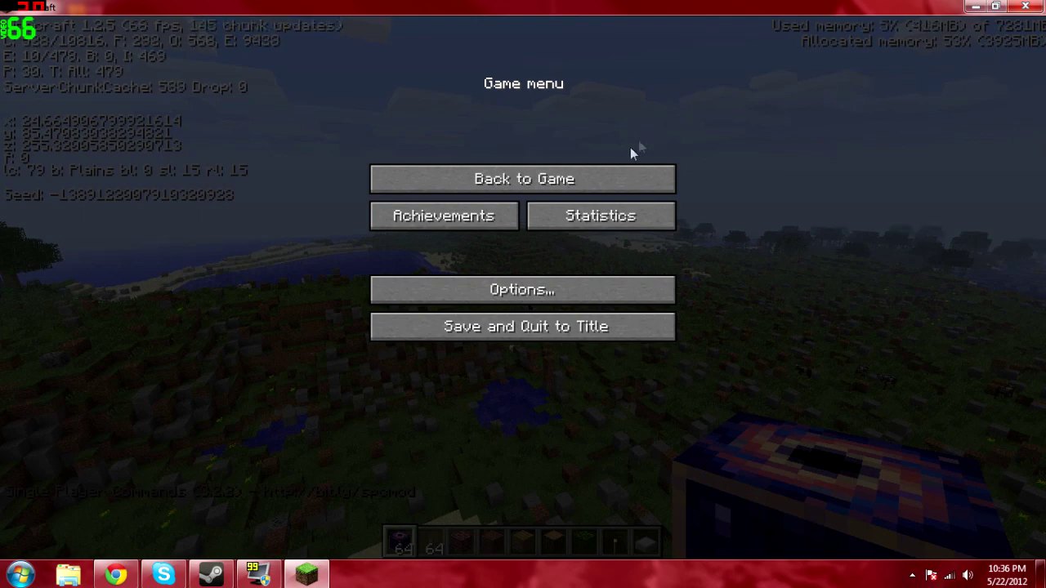
{"action": "left_click", "coordinate": [602, 178]}
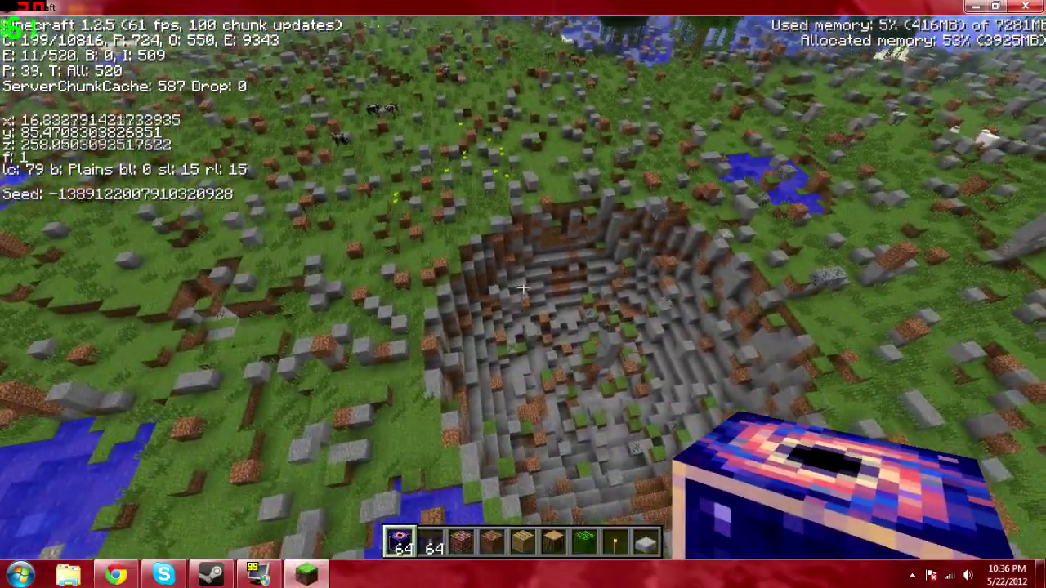
- Fly down into the crater and place a purple swirl explosive block on its stone floor with a lever beside it
{"action": "key", "text": "shift"}
{"action": "key", "text": "w"}
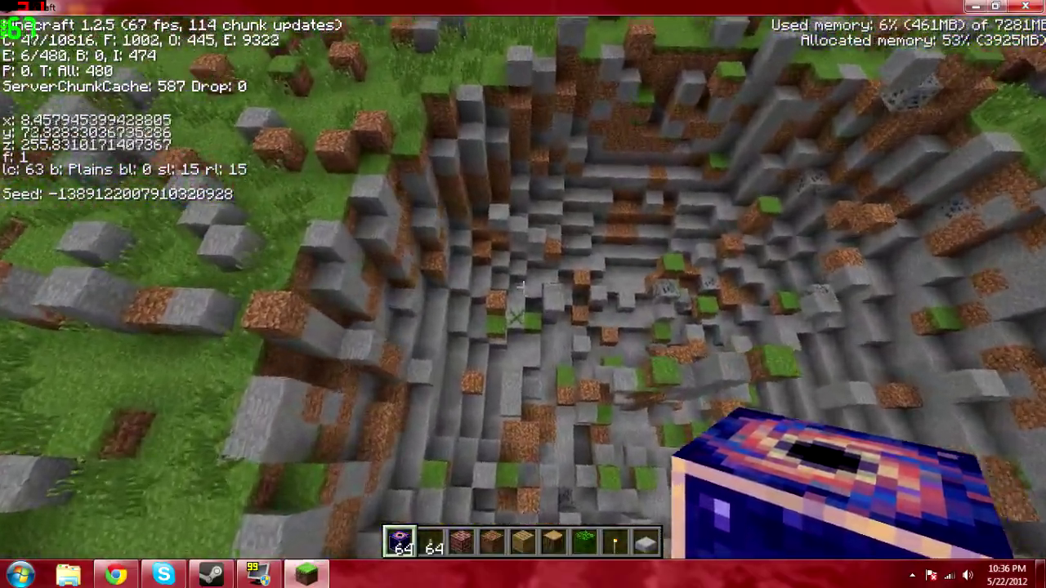
{"action": "key", "text": "shift"}
{"action": "key", "text": "w"}
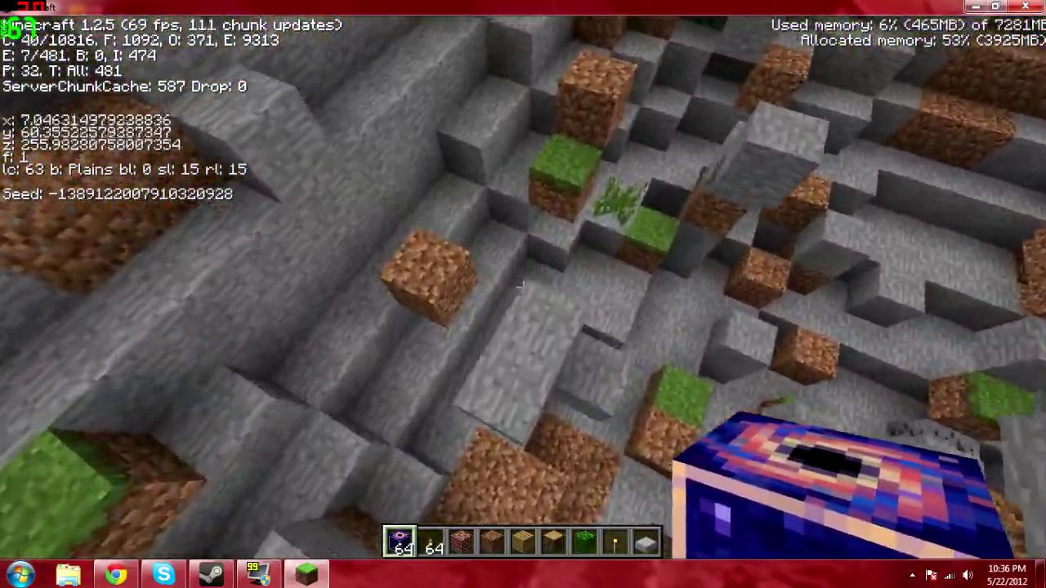
{"action": "key", "text": "w"}
{"action": "key", "text": "shift"}
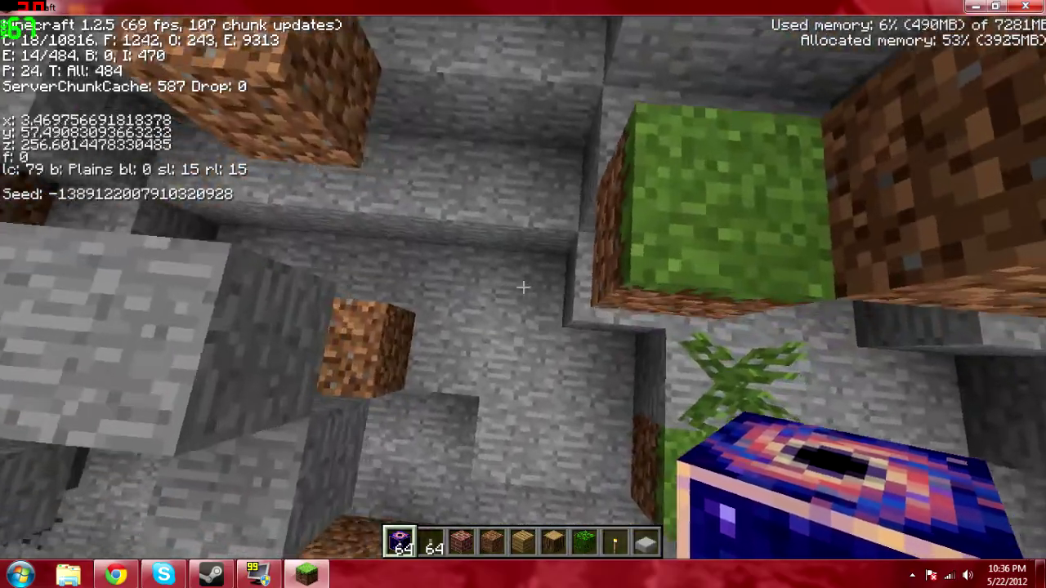
{"action": "right_click", "coordinate": [523, 287]}
{"action": "scroll", "coordinate": [523, 287], "scroll_direction": "down", "scroll_amount": 2}
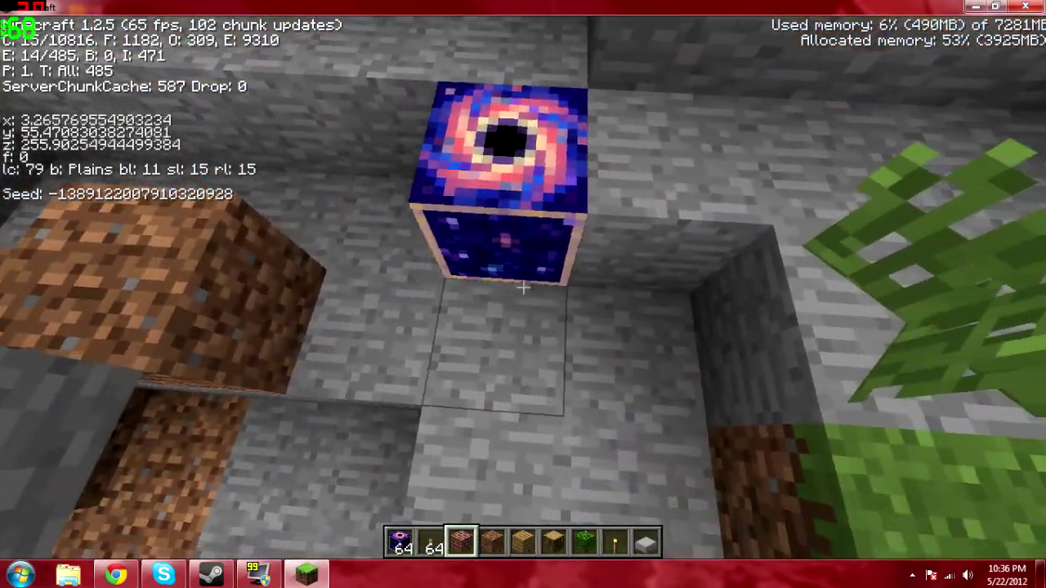
{"action": "scroll", "coordinate": [523, 287], "scroll_direction": "up", "scroll_amount": 1}
{"action": "right_click", "coordinate": [523, 288]}
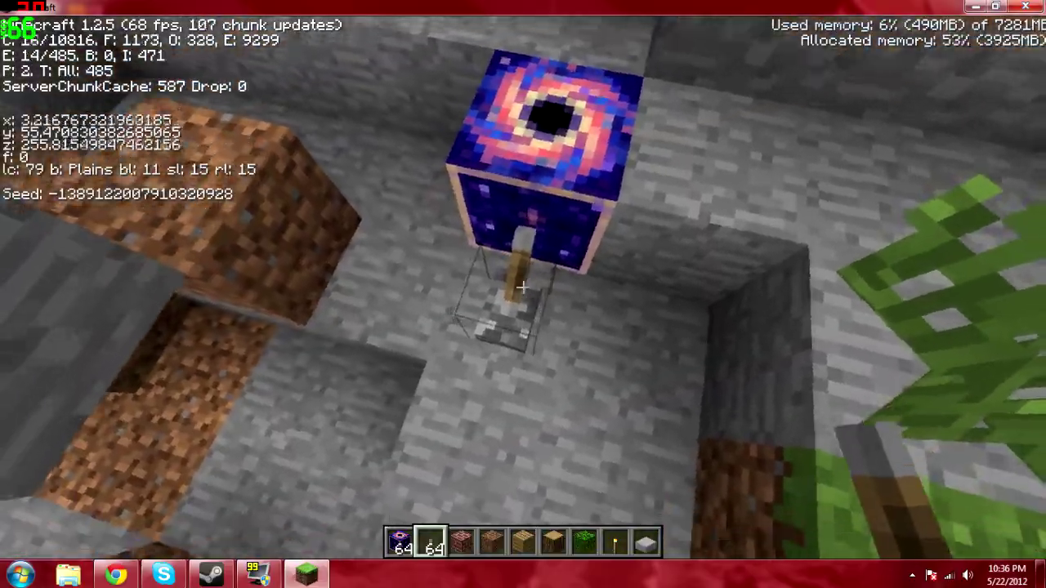
- Set off the swirl block in the crater with its lever and fly up and back to a safe distance
{"action": "right_click", "coordinate": [522, 287]}
{"action": "key", "text": "space"}
{"action": "key", "text": "space"}
{"action": "key", "text": "s"}
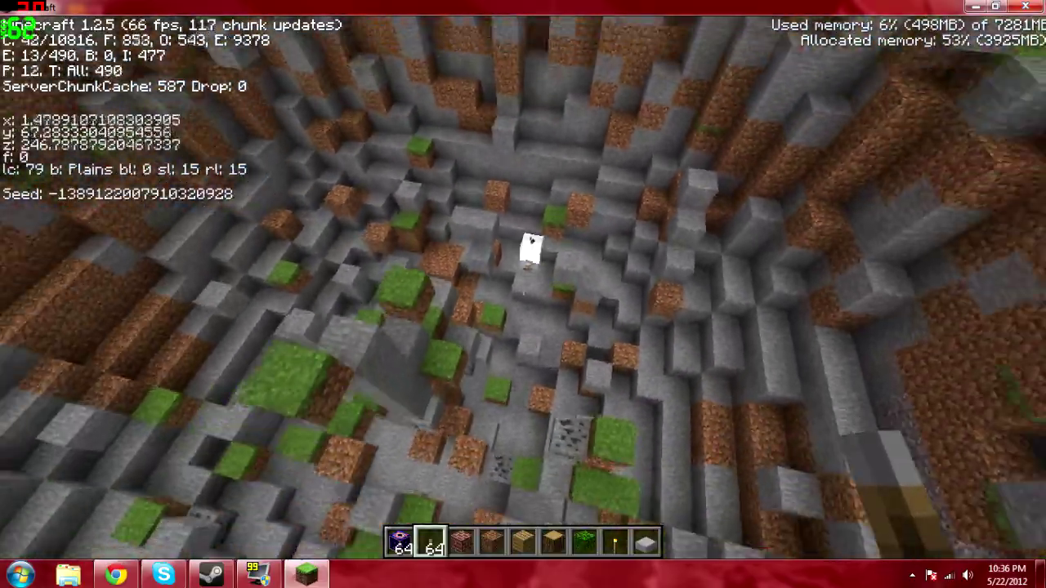
{"action": "key", "text": "space"}
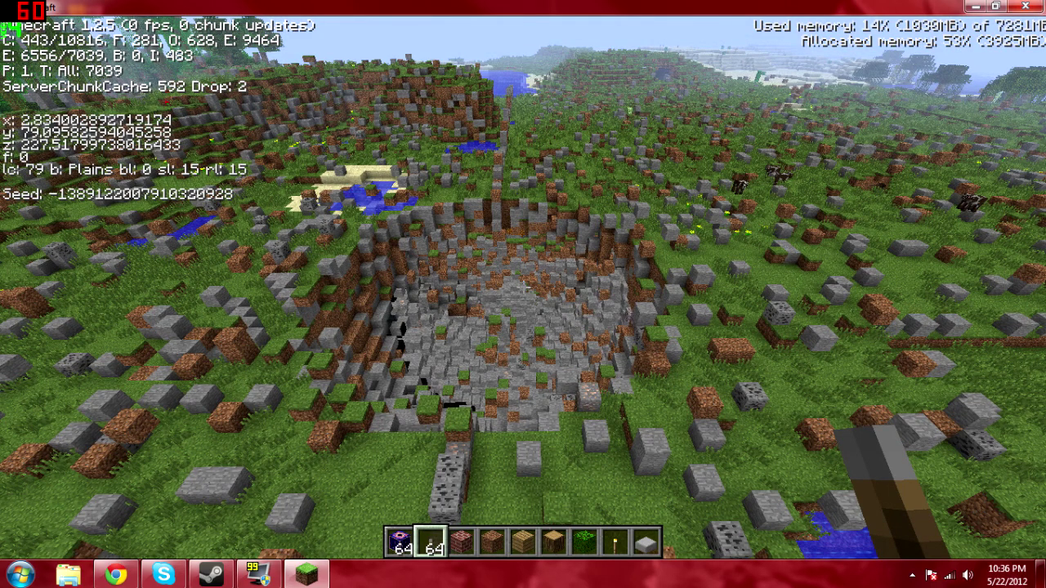
{"action": "right_click", "coordinate": [523, 288]}
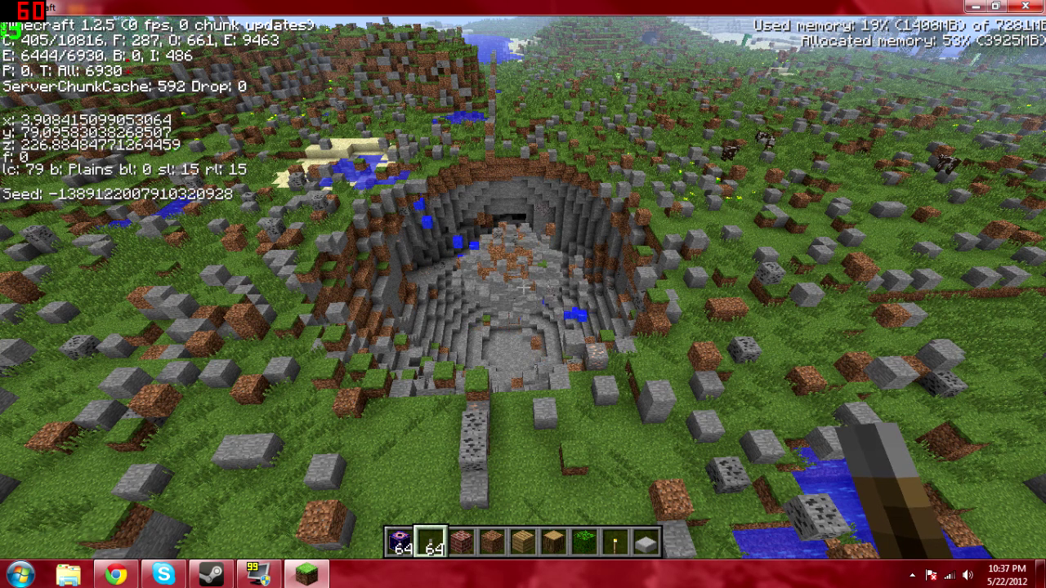
- Fly farther back and higher to watch the flying debris, and head toward the crater to examine performance after the blast
{"action": "key", "text": "s"}
{"action": "key", "text": "space"}
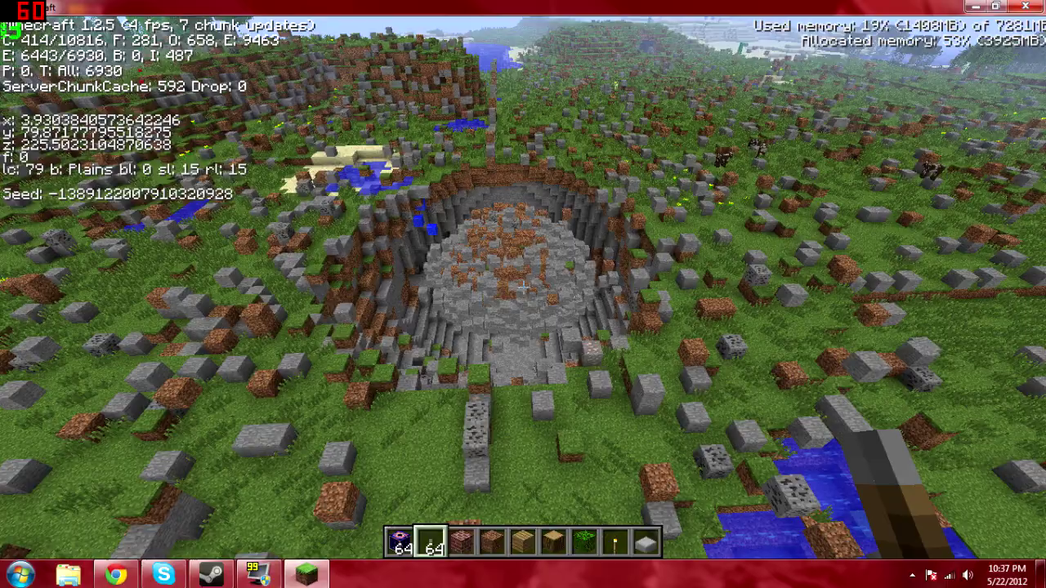
{"action": "key", "text": "s"}
{"action": "key", "text": "space"}
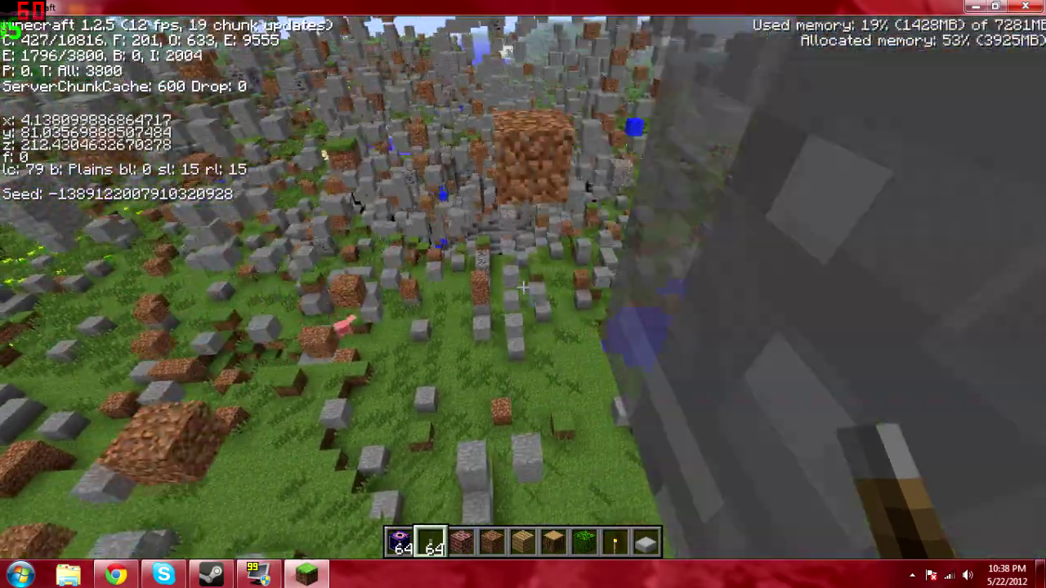
{"action": "key", "text": "w"}
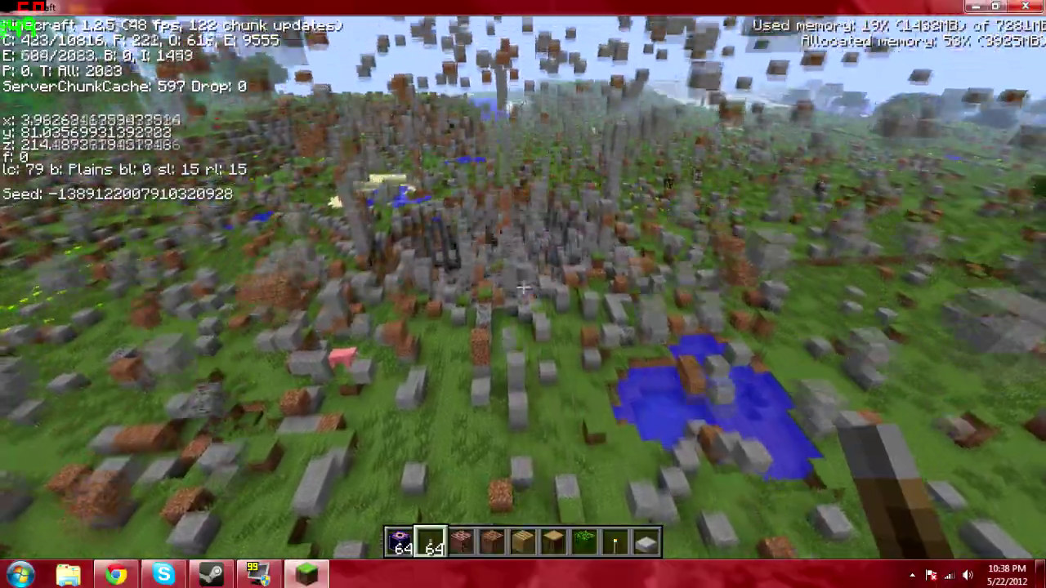
- Fly over the new crater and circle back above its rim to examine the blast damage and the game's performance
{"action": "key", "text": "w"}
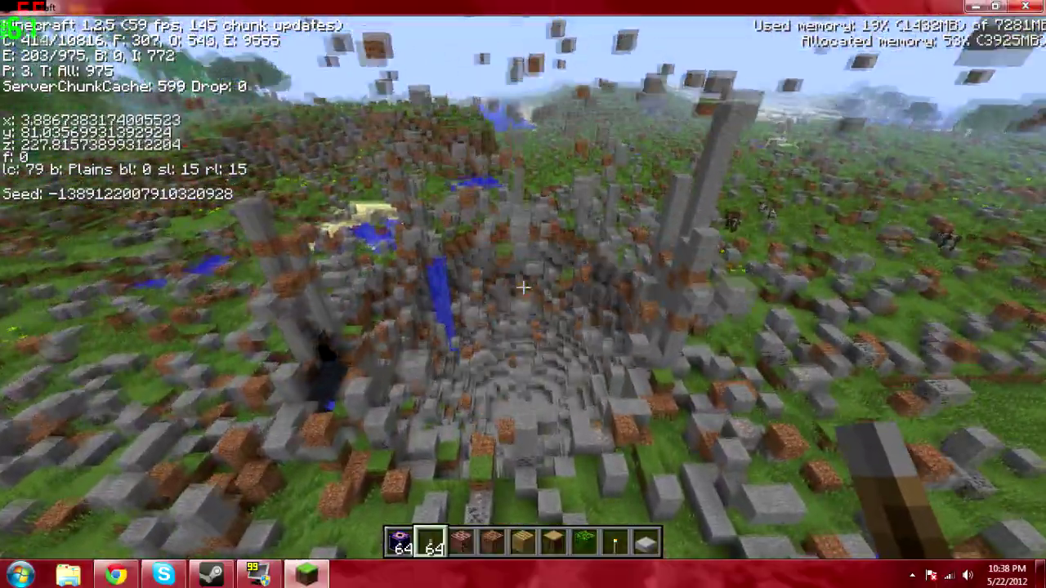
{"action": "key", "text": "w"}
{"action": "key", "text": "shift"}
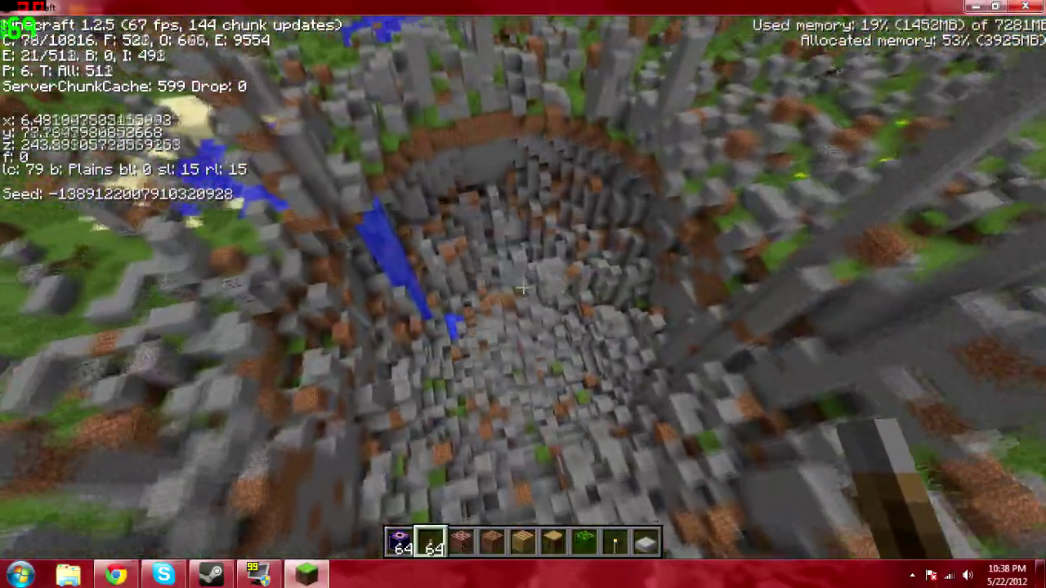
{"action": "key", "text": "w"}
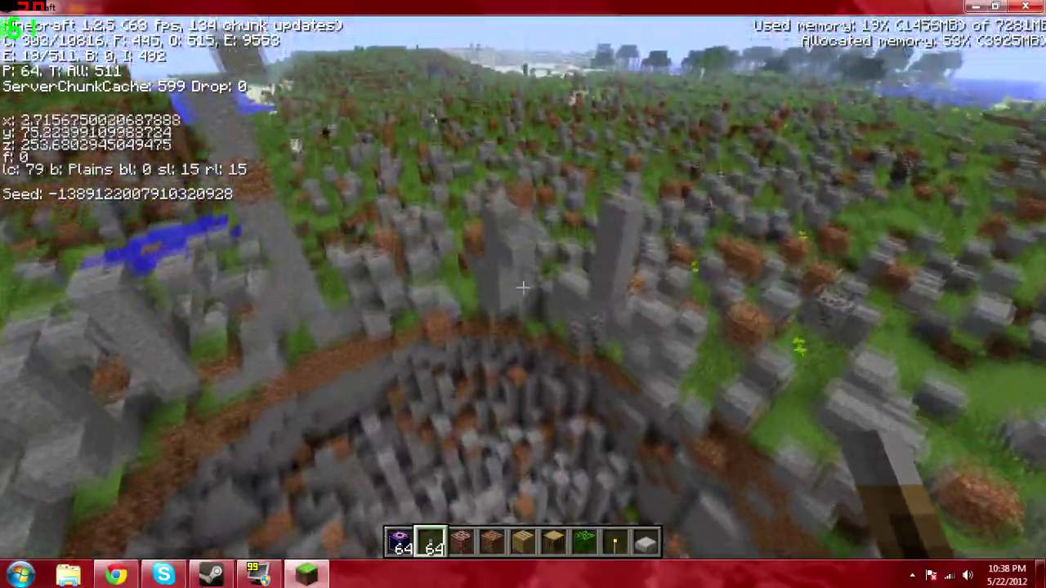
{"action": "key", "text": "w"}
{"action": "key", "text": "space"}
{"action": "key", "text": "s"}
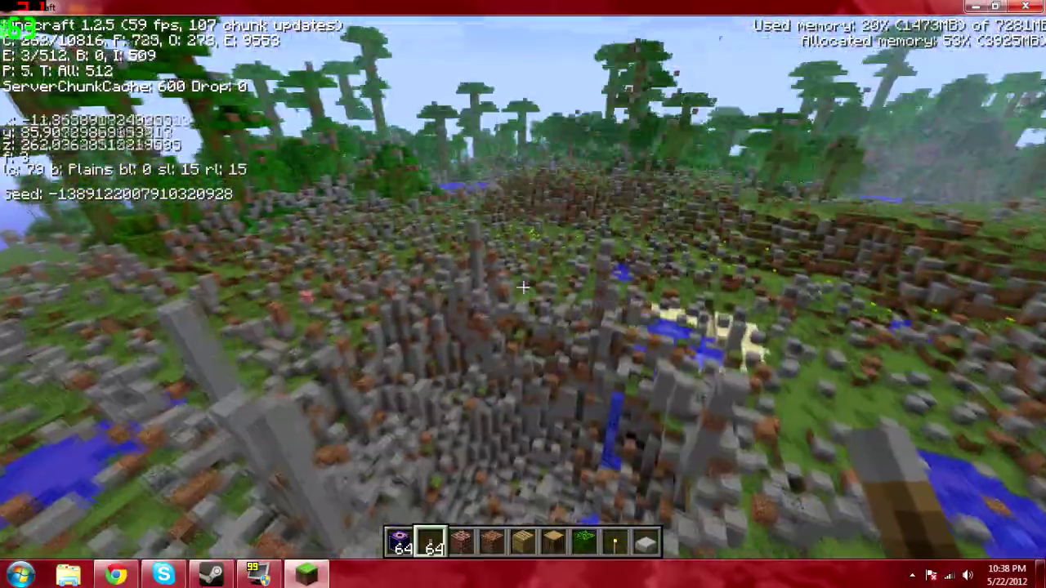
{"action": "key", "text": "s"}
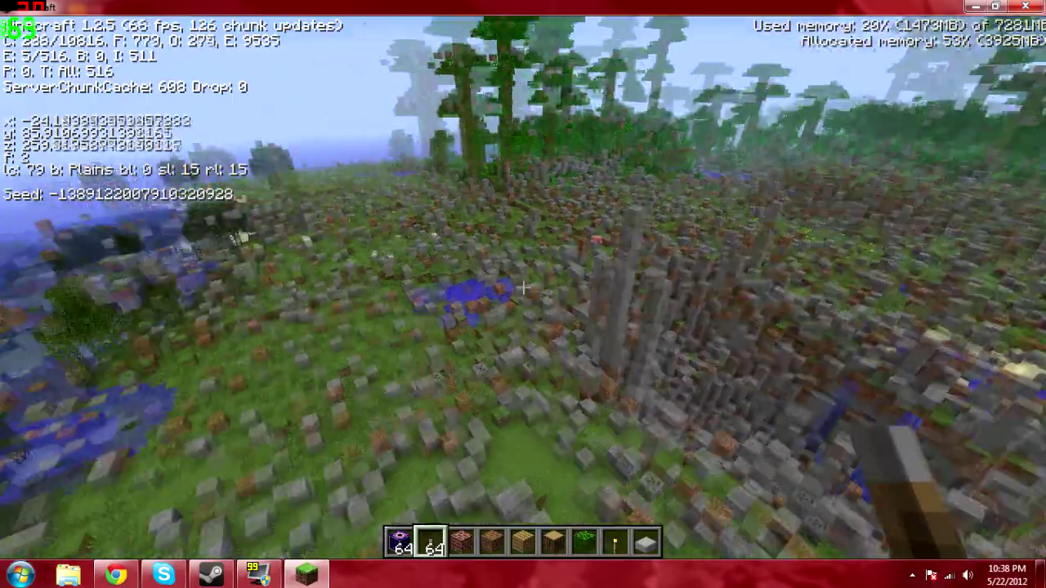
{"action": "key", "text": "w"}
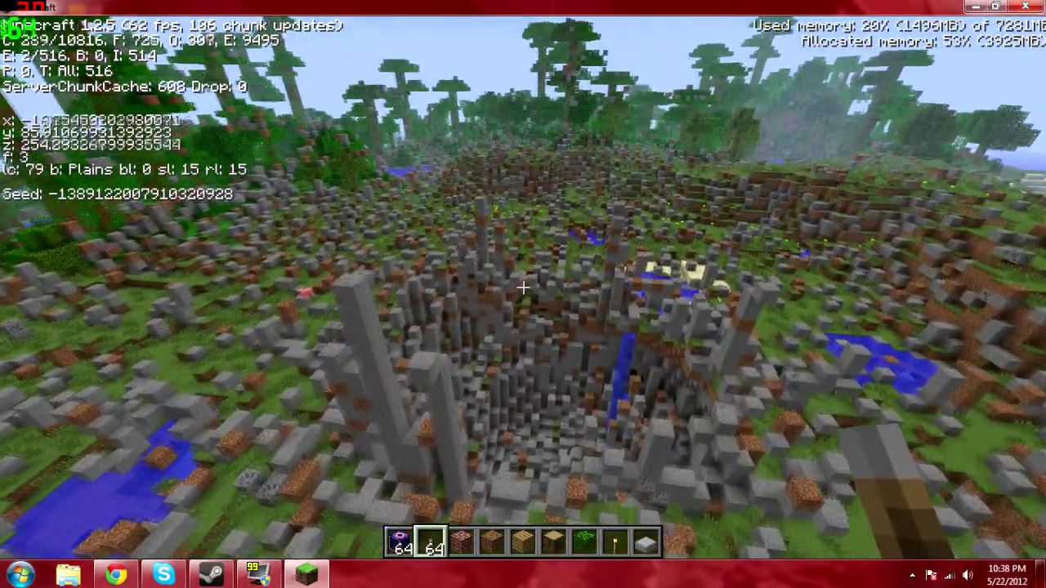
- Save the world, return to the title screen and quit the game to the desktop
{"action": "key", "text": "Escape"}
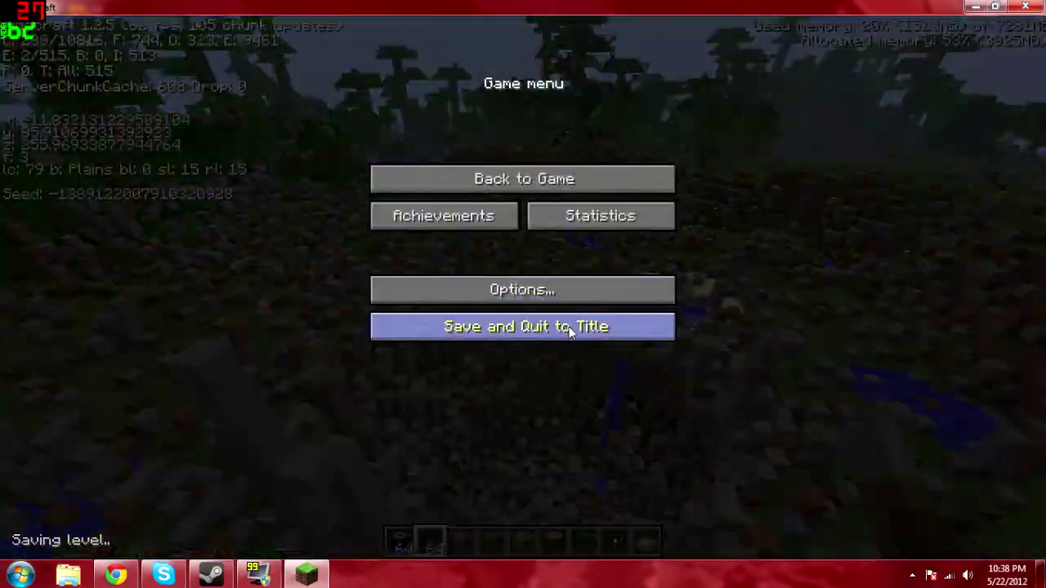
{"action": "left_click", "coordinate": [569, 329]}
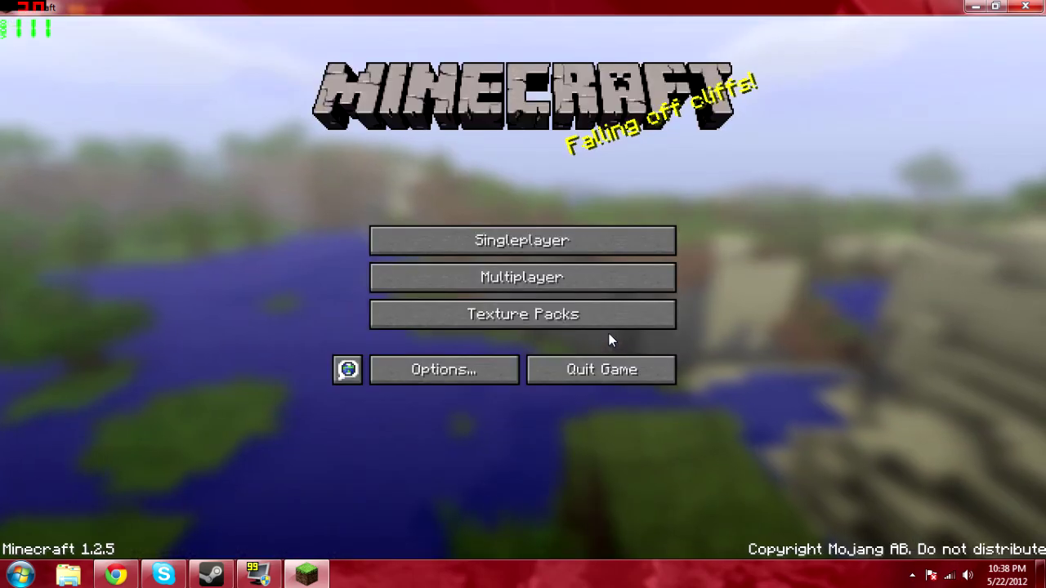
{"action": "left_click", "coordinate": [606, 365]}
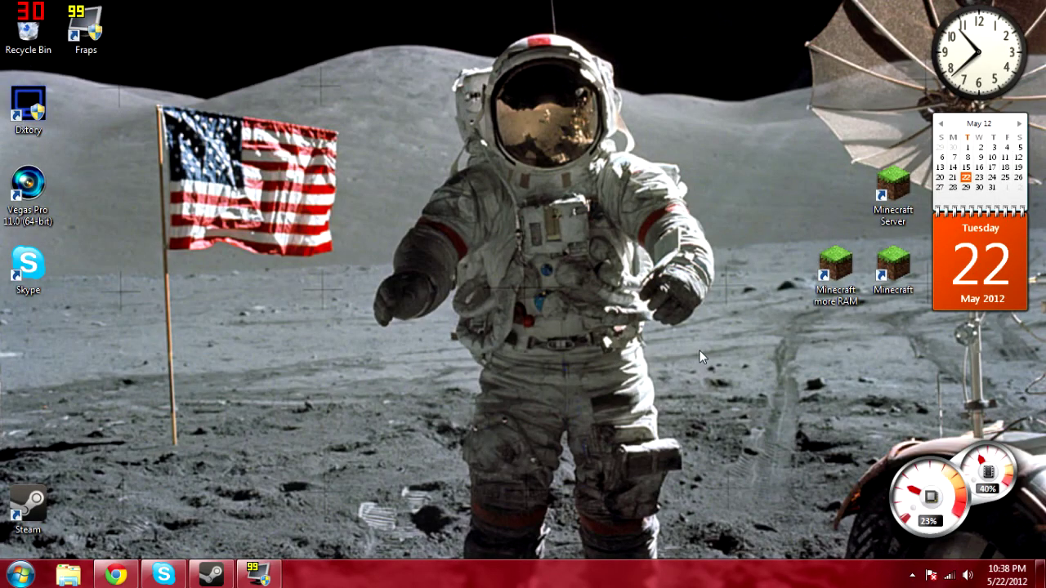